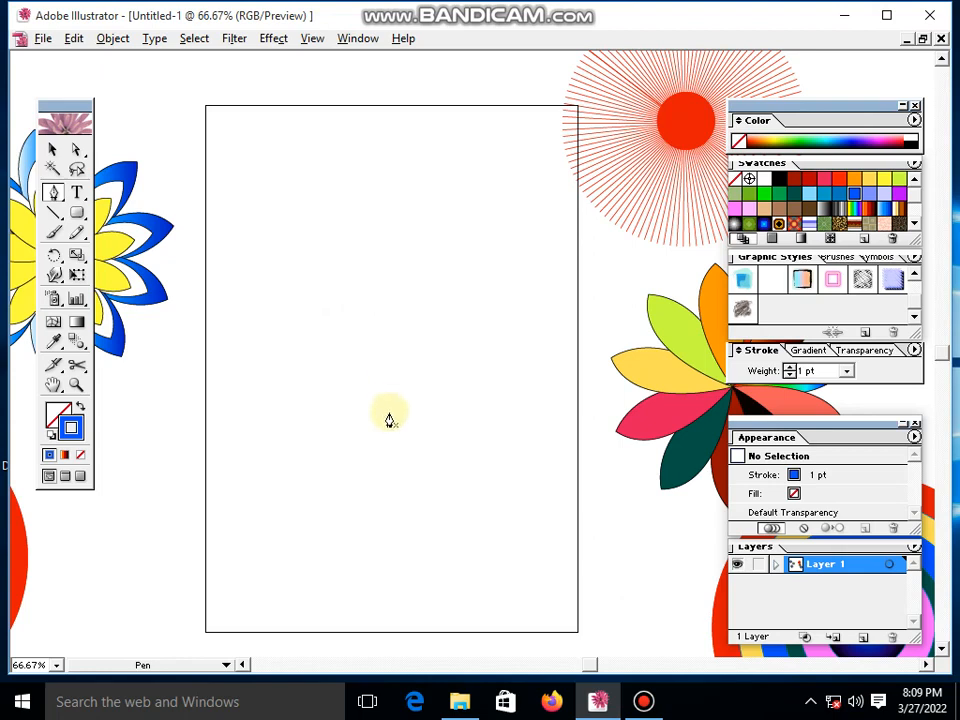
- Draw a closed petal shape with the Pen tool in the artboard's upper area, with a pointed bottom tip and a rounded top
{"action": "left_click", "coordinate": [361, 349]}
{"action": "left_click_drag", "start_coordinate": [311, 212], "coordinate": [331, 213]}
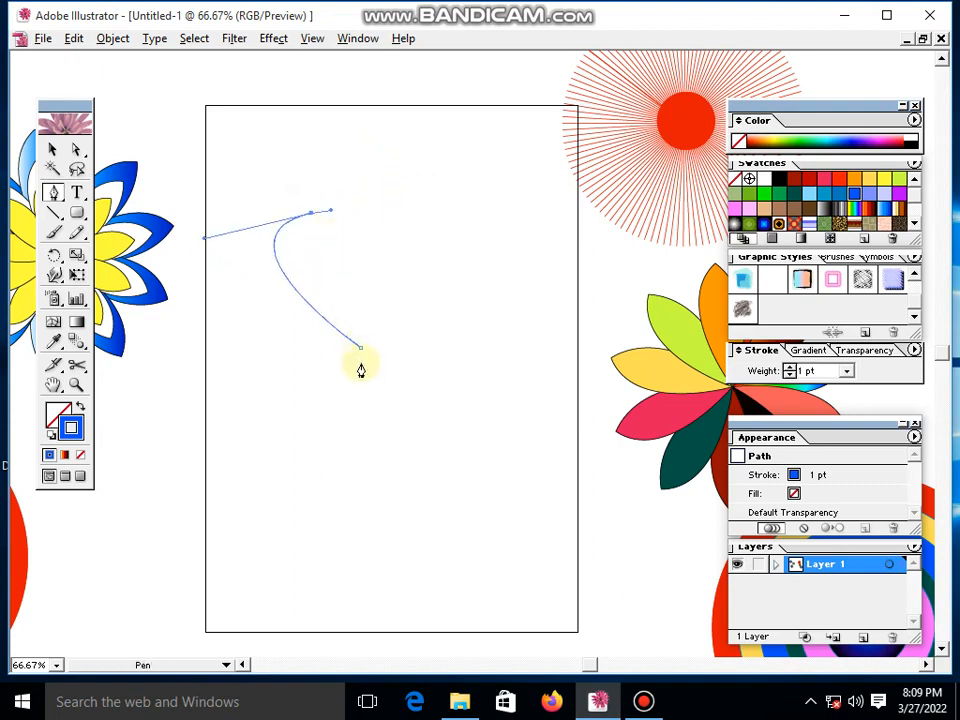
{"action": "left_click_drag", "start_coordinate": [361, 349], "coordinate": [297, 569]}
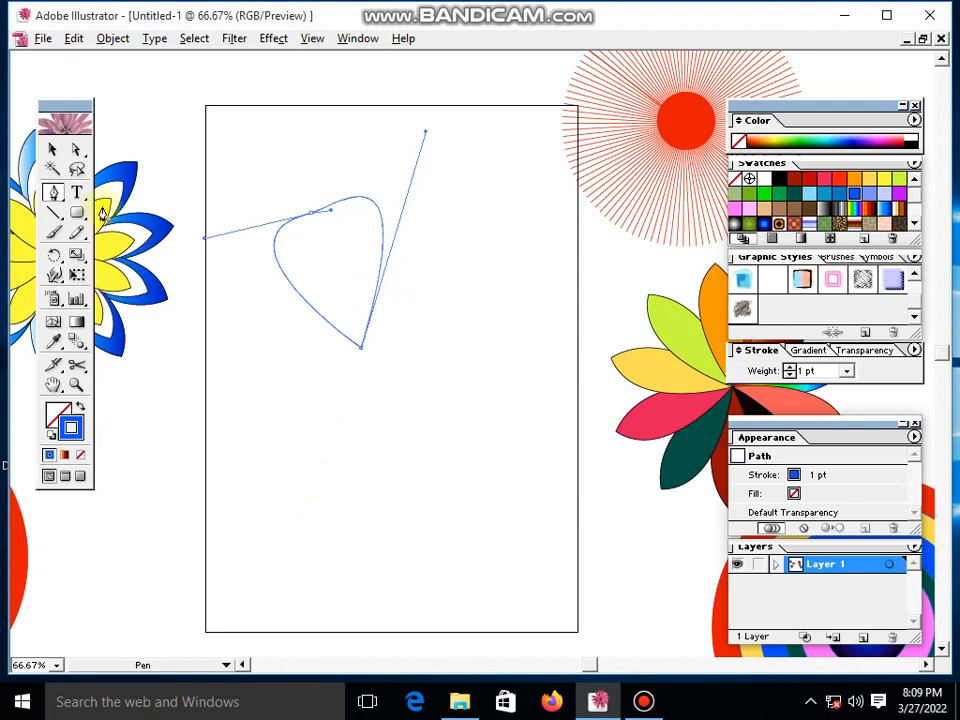
{"action": "left_click", "coordinate": [53, 149]}
{"action": "left_click", "coordinate": [441, 351]}
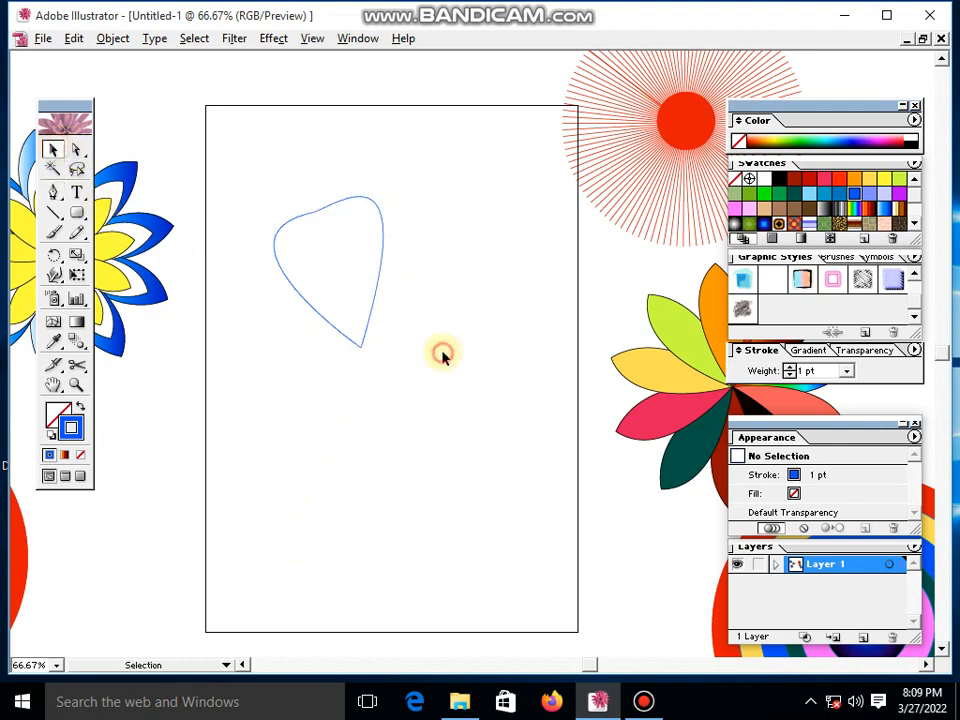
- Fill the petal with solid red
{"action": "left_click_drag", "start_coordinate": [295, 181], "coordinate": [453, 422]}
{"action": "left_click", "coordinate": [439, 261]}
{"action": "left_click_drag", "start_coordinate": [356, 171], "coordinate": [421, 328]}
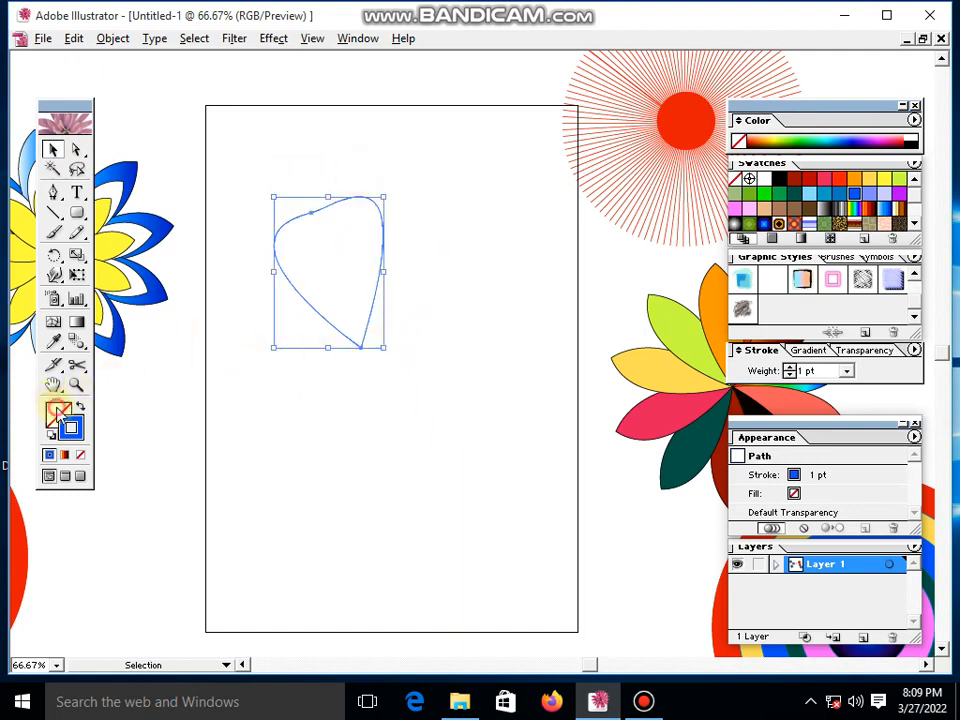
{"action": "left_click", "coordinate": [853, 200]}
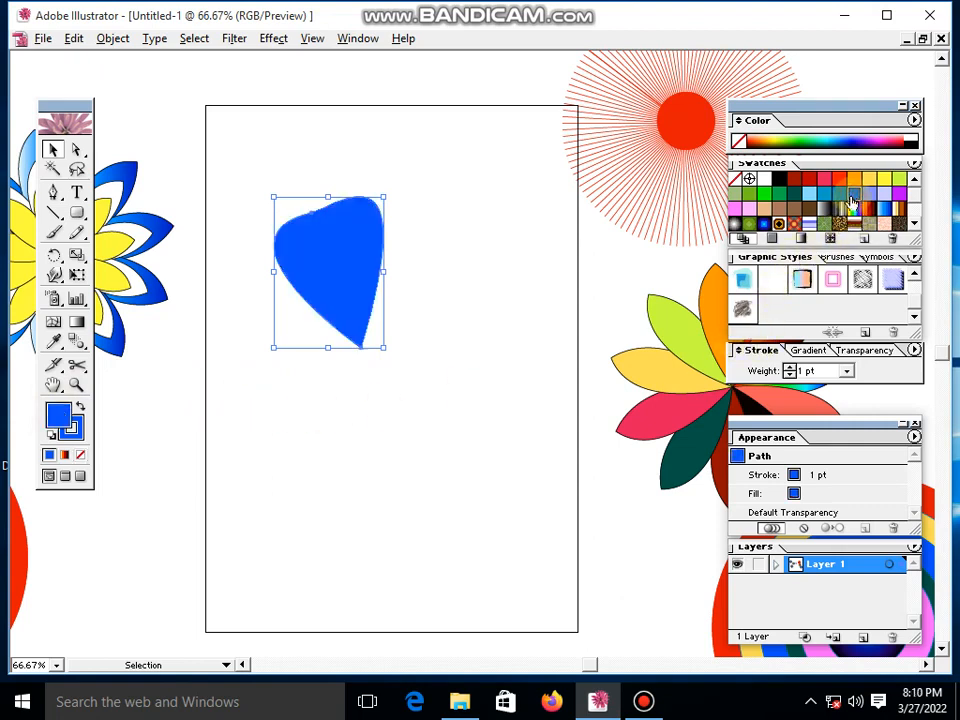
{"action": "left_click", "coordinate": [827, 180]}
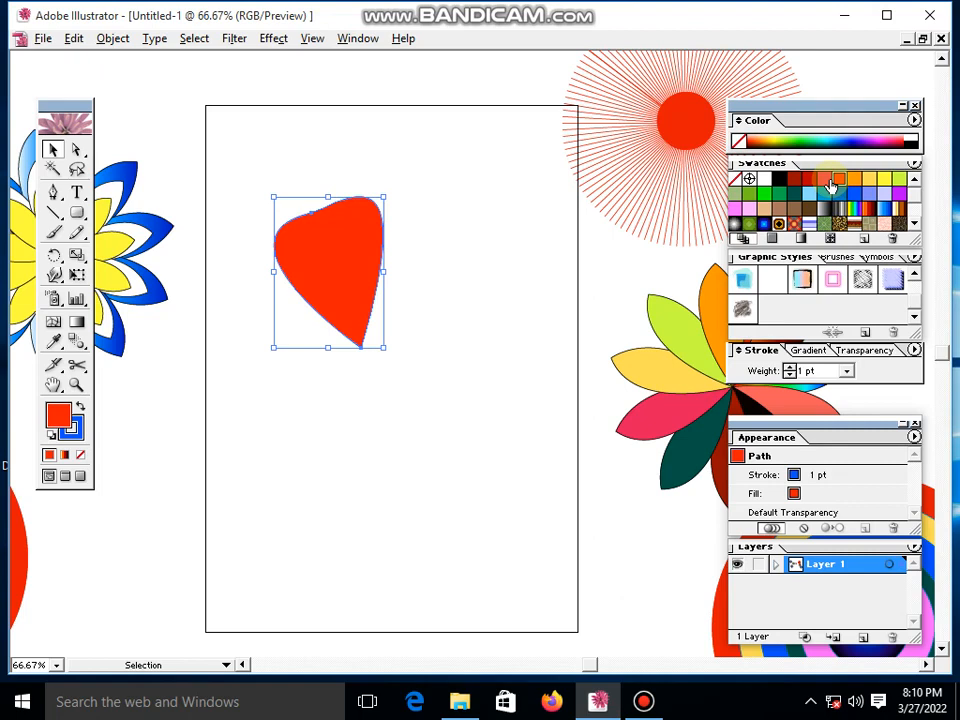
{"action": "left_click", "coordinate": [493, 281]}
- Change the red petal's stroke color to black
{"action": "mouse_move", "coordinate": [448, 224]}
{"action": "left_mouse_down"}
{"action": "mouse_move", "coordinate": [297, 342]}
{"action": "mouse_move", "coordinate": [371, 356]}
{"action": "left_mouse_up"}
{"action": "left_click", "coordinate": [72, 430]}
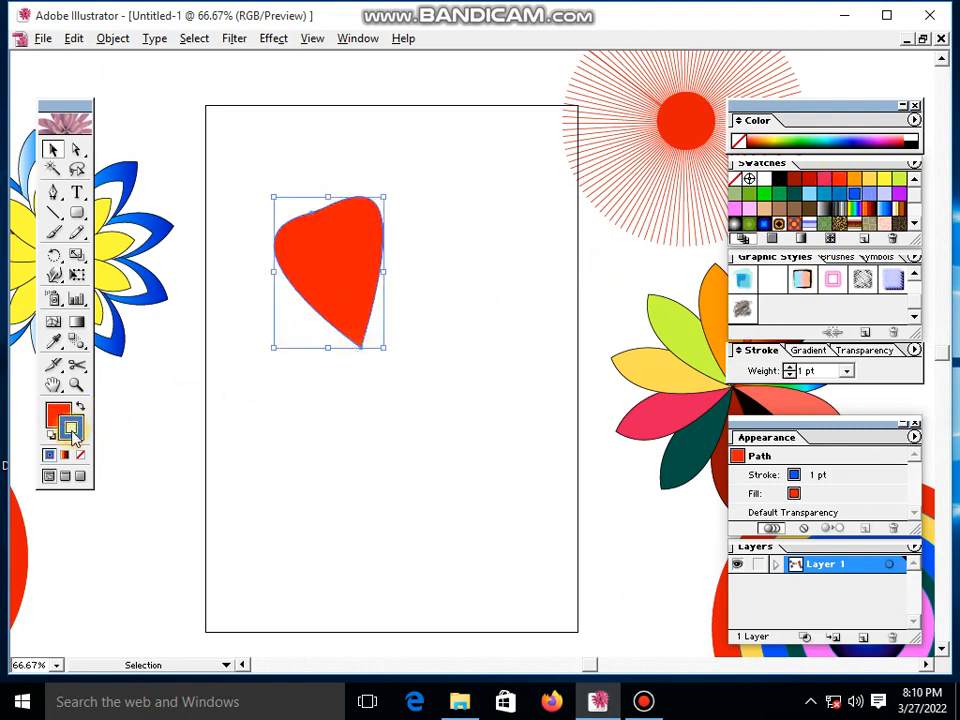
{"action": "left_click", "coordinate": [796, 181]}
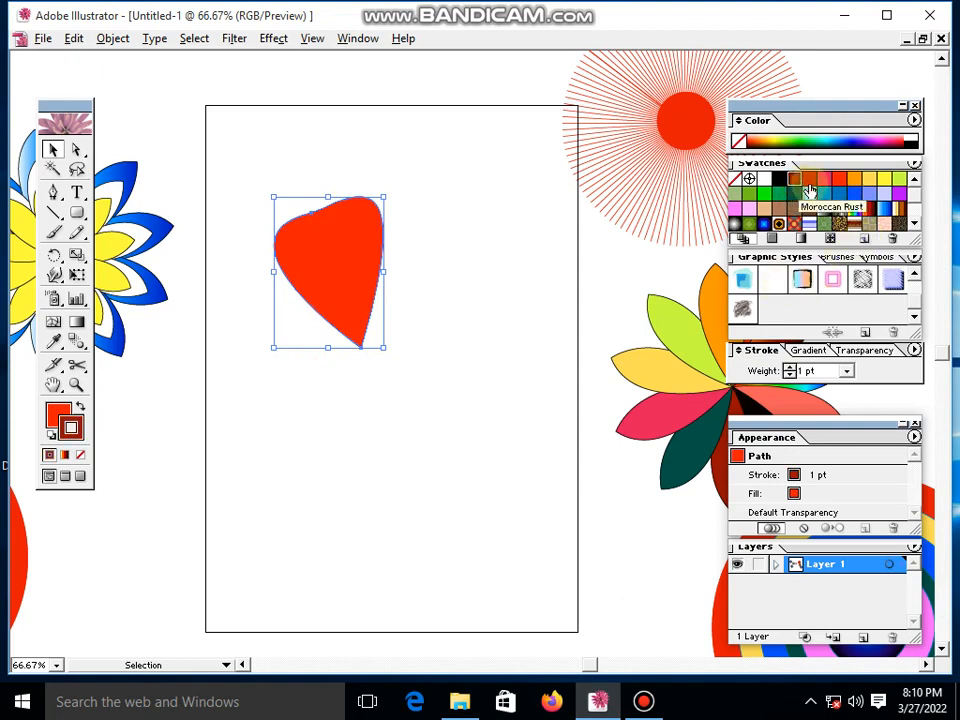
{"action": "left_click", "coordinate": [779, 179]}
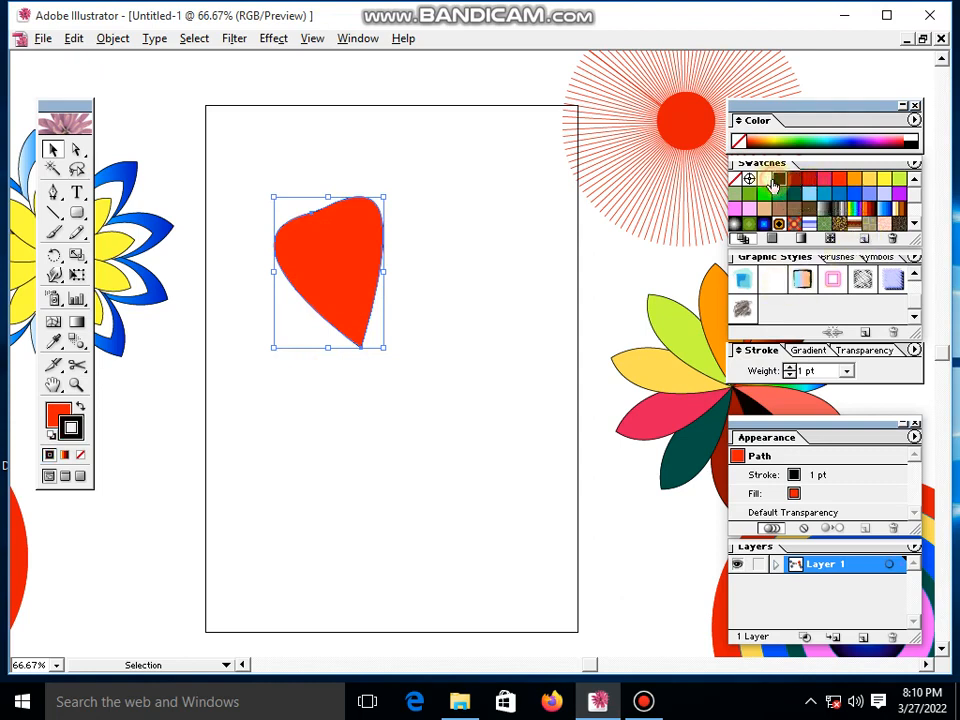
{"action": "left_click", "coordinate": [430, 342]}
{"action": "left_click_drag", "start_coordinate": [450, 208], "coordinate": [310, 290]}
{"action": "left_click", "coordinate": [403, 426]}
{"action": "left_click", "coordinate": [358, 323]}
{"action": "left_click", "coordinate": [527, 407]}
- Set the red petal's stroke weight to 2 pt
{"action": "left_click_drag", "start_coordinate": [438, 251], "coordinate": [371, 321]}
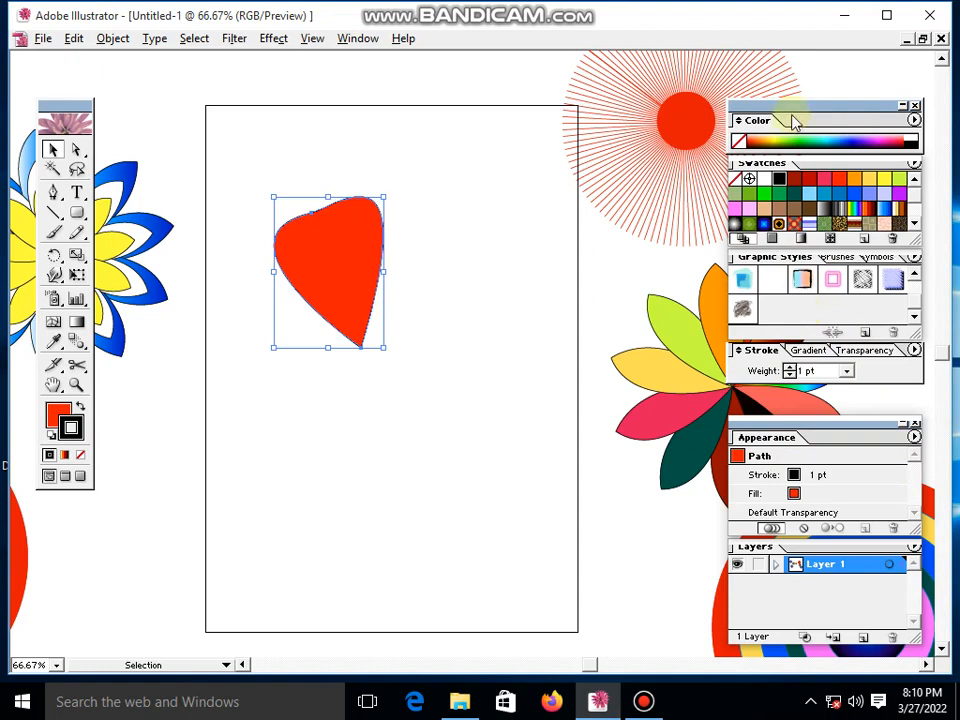
{"action": "left_click_drag", "start_coordinate": [800, 112], "coordinate": [807, 79]}
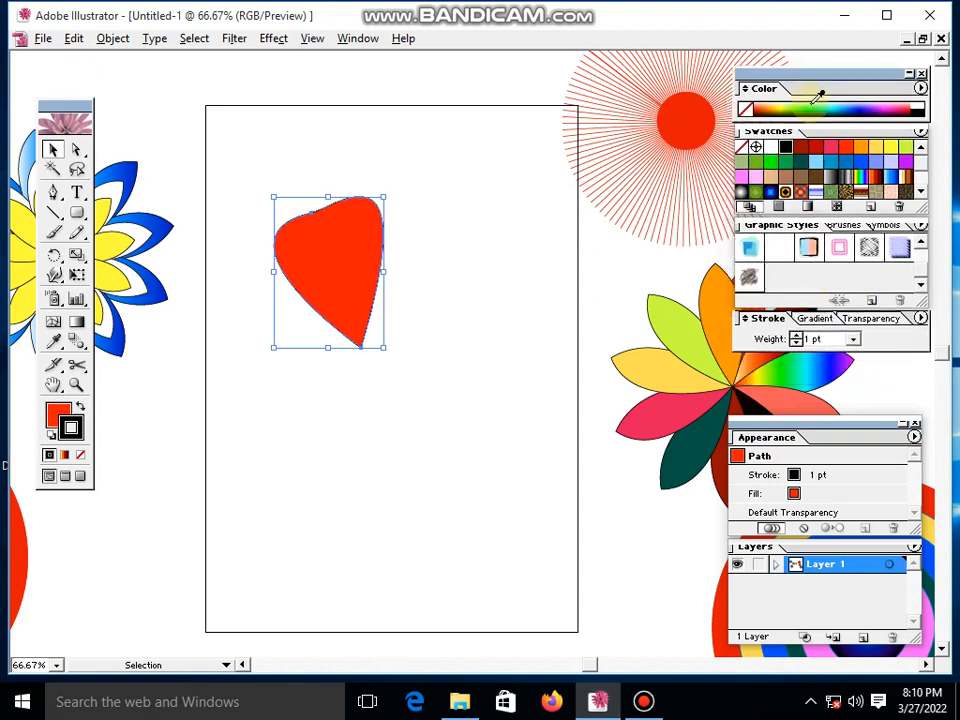
{"action": "left_click", "coordinate": [820, 75]}
{"action": "left_click_drag", "start_coordinate": [807, 63], "coordinate": [804, 60]}
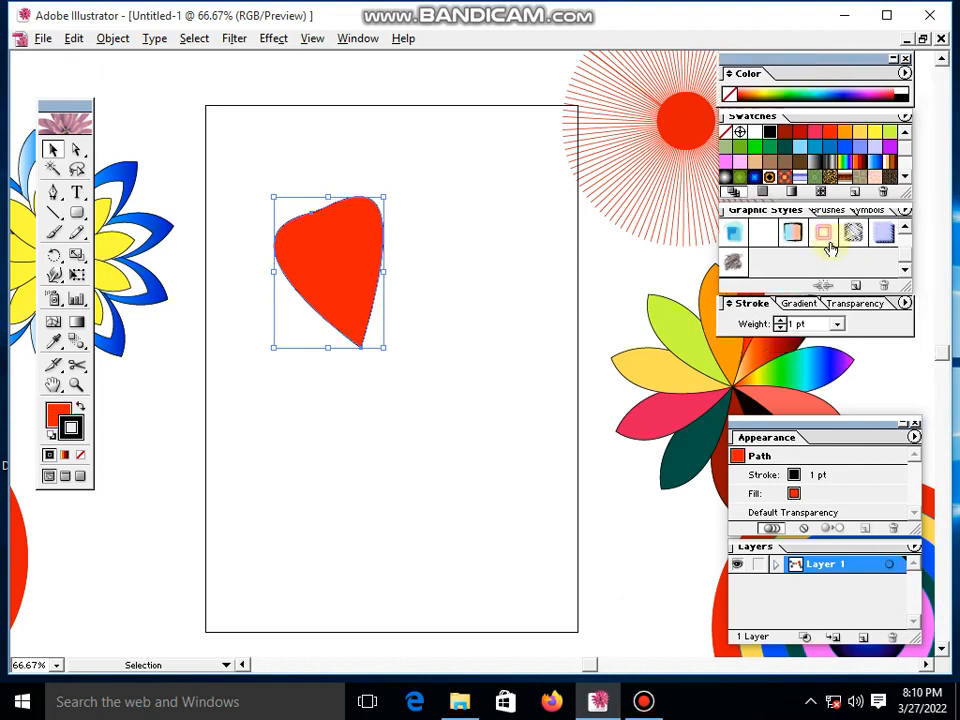
{"action": "left_click_drag", "start_coordinate": [779, 58], "coordinate": [801, 87]}
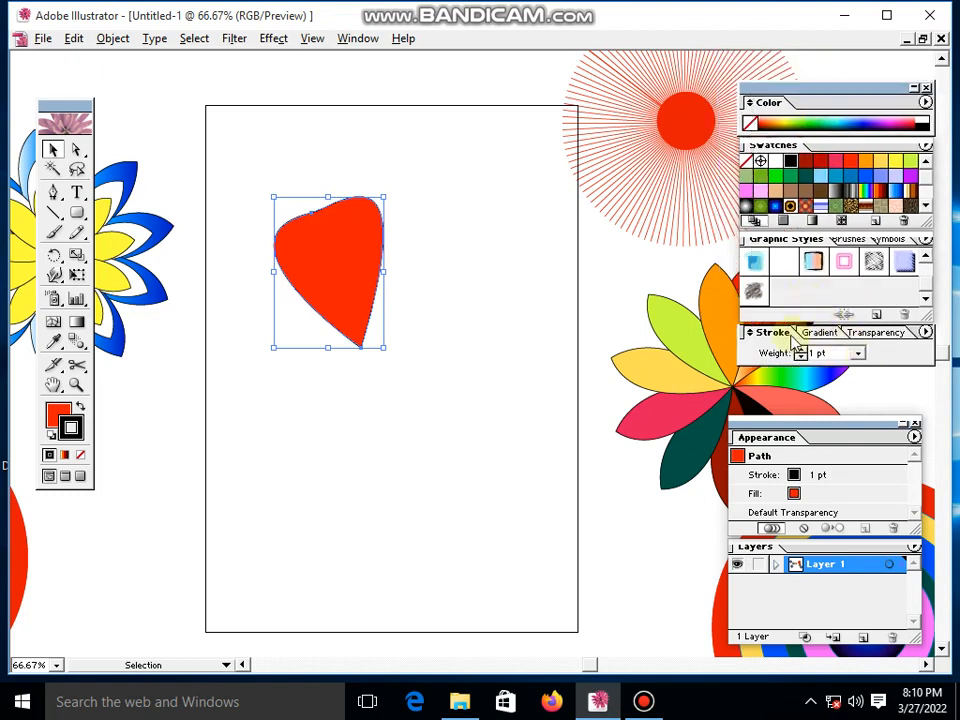
{"action": "left_click", "coordinate": [859, 355]}
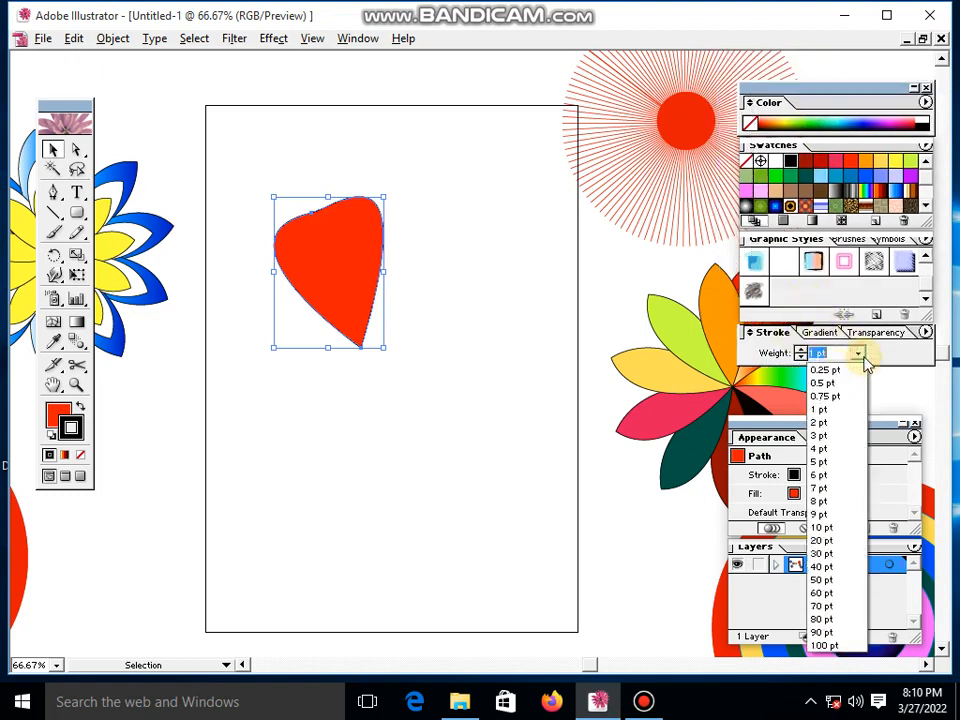
{"action": "left_click", "coordinate": [826, 424]}
{"action": "left_click", "coordinate": [562, 382]}
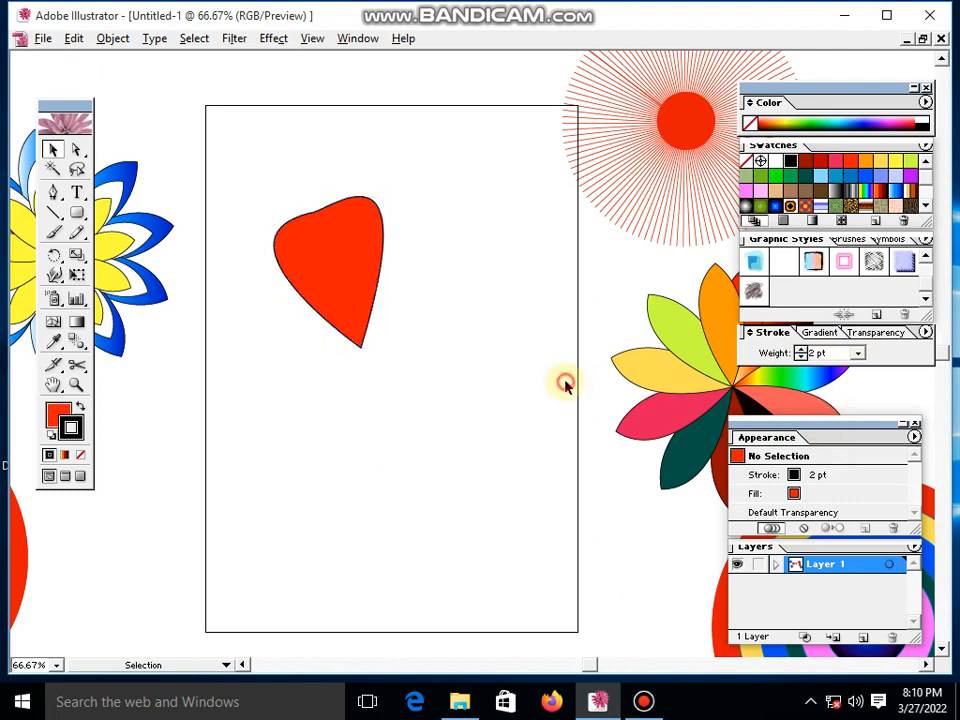
{"action": "left_click", "coordinate": [362, 298]}
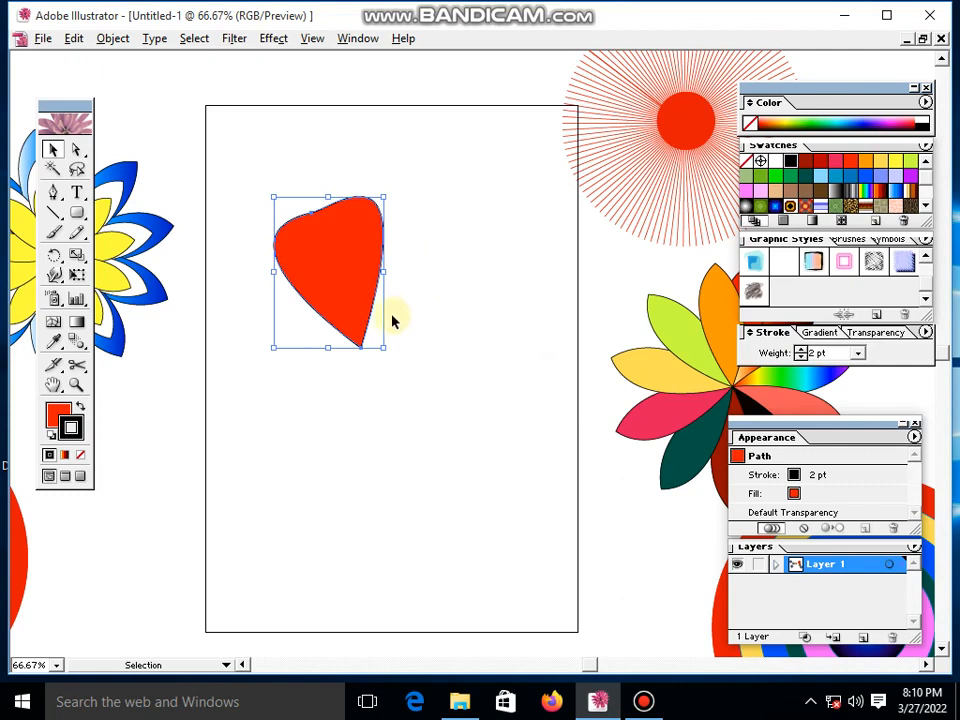
{"action": "left_click", "coordinate": [415, 285]}
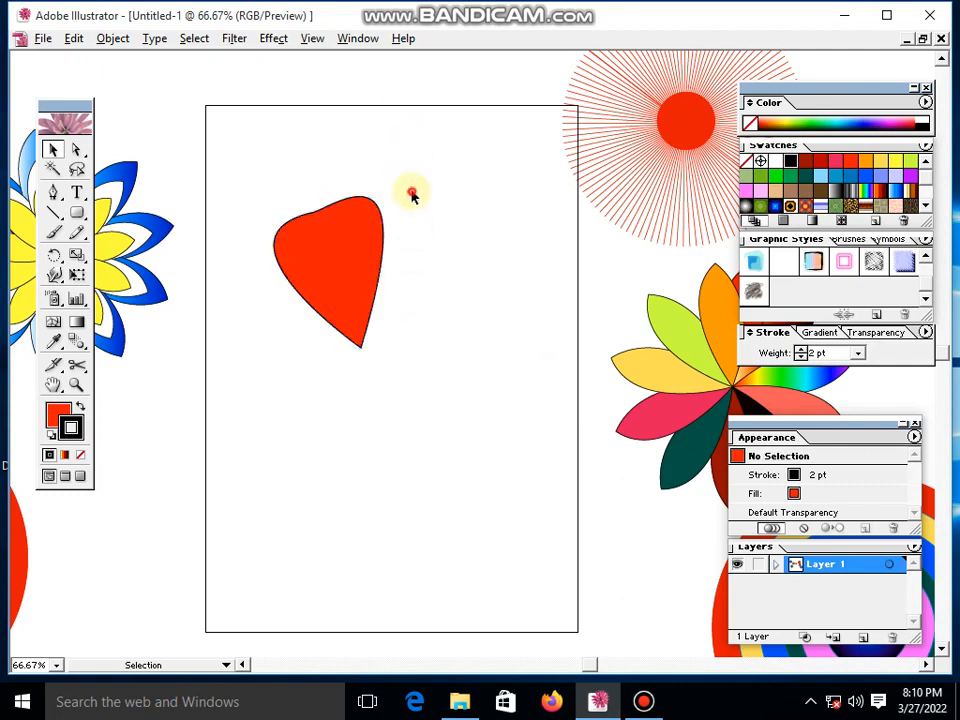
- Try rotating a copy of the petal clockwise around its pointed bottom tip so it sits right beside the original
{"action": "left_click_drag", "start_coordinate": [410, 195], "coordinate": [229, 349]}
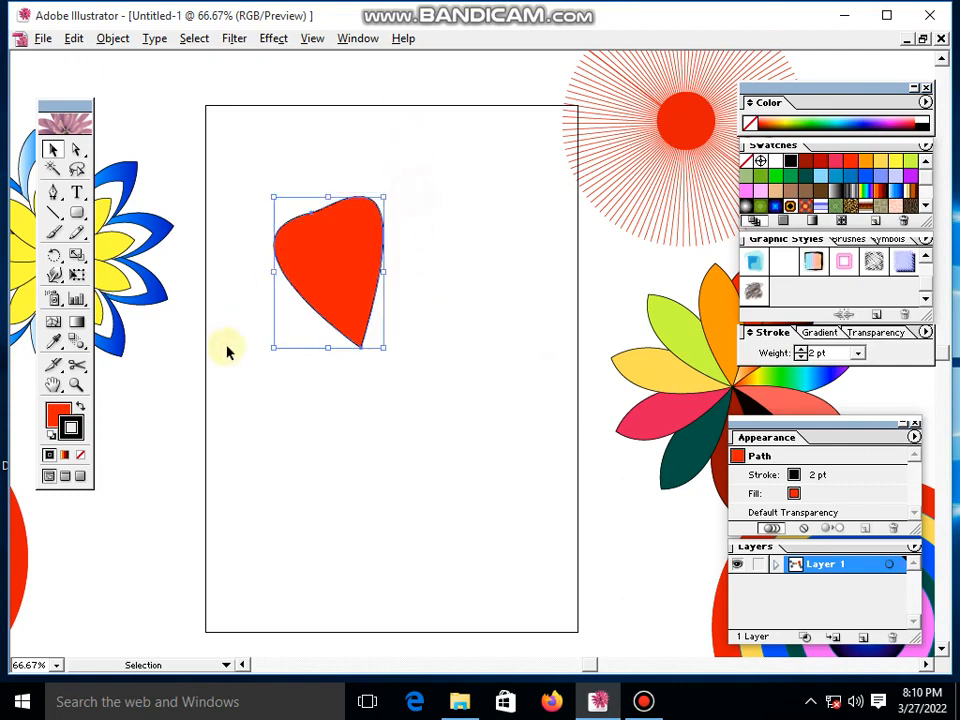
{"action": "left_click", "coordinate": [54, 255]}
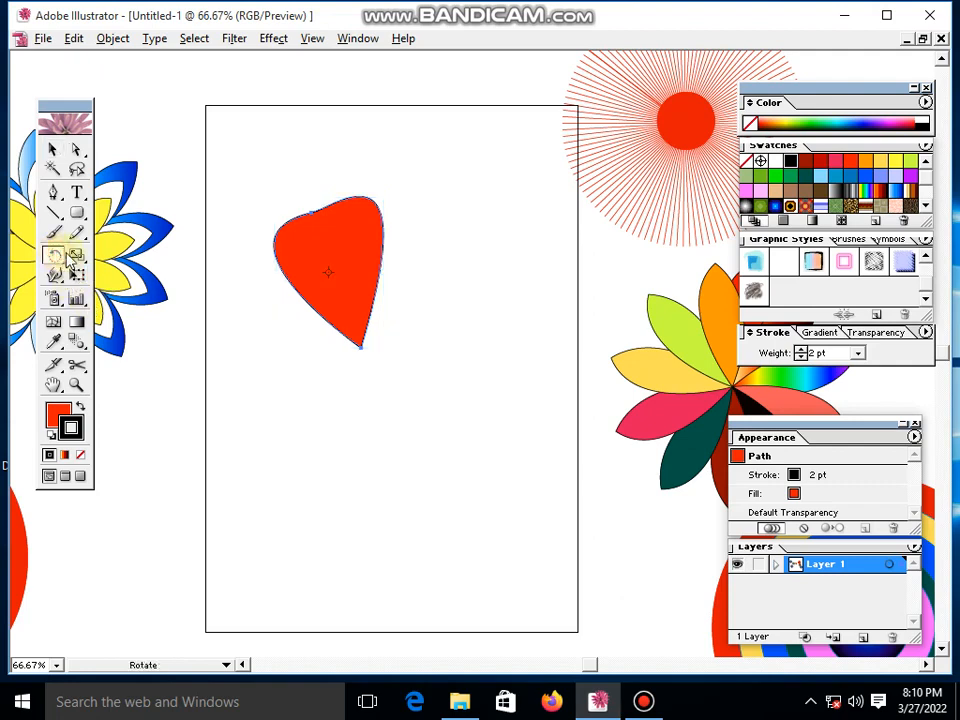
{"action": "left_click", "coordinate": [362, 351]}
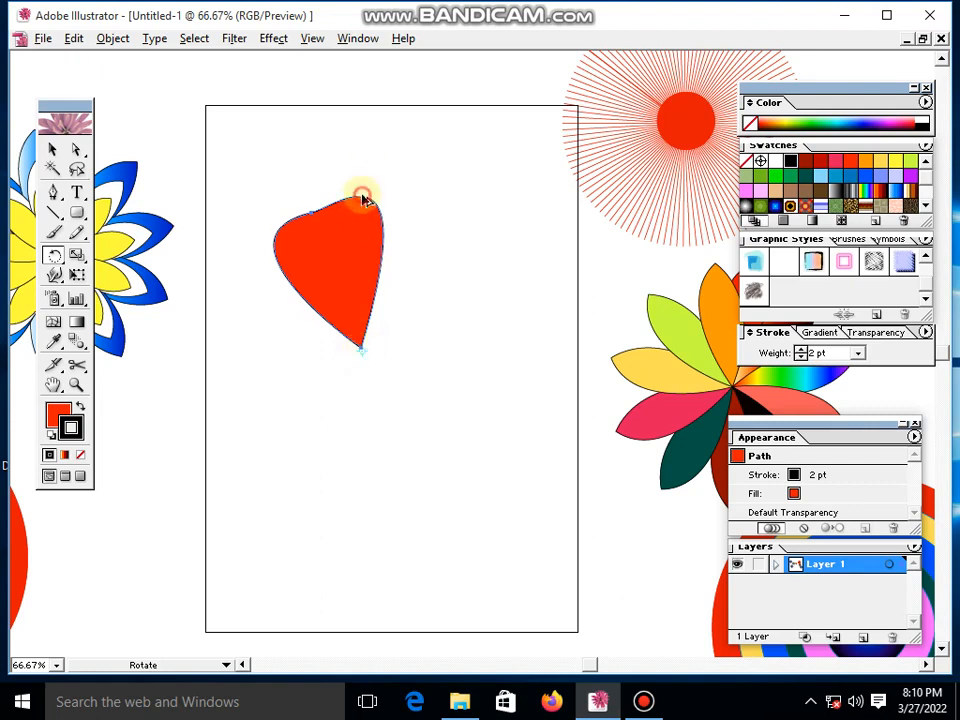
{"action": "left_click_drag", "start_coordinate": [363, 199], "coordinate": [465, 308]}
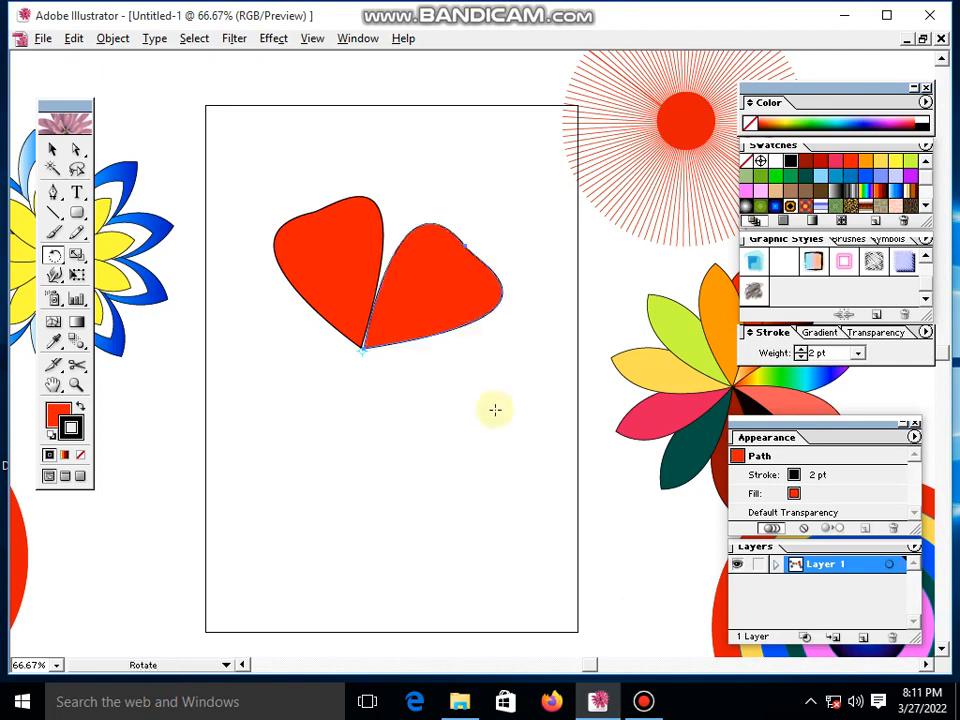
{"action": "key", "text": "v"}
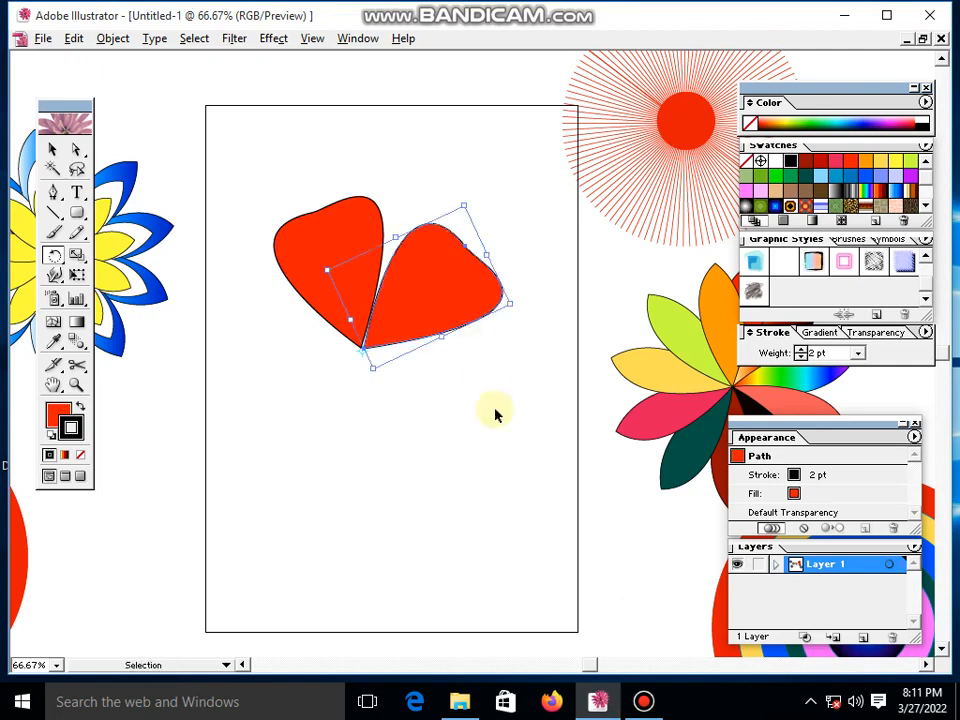
- Repeat the rotated copy around the shared tip until the petals form a full six-petal ring
{"action": "key", "text": "ctrl+d"}
{"action": "key", "text": "ctrl+d"}
{"action": "key", "text": "ctrl+d"}
{"action": "key", "text": "ctrl+d"}
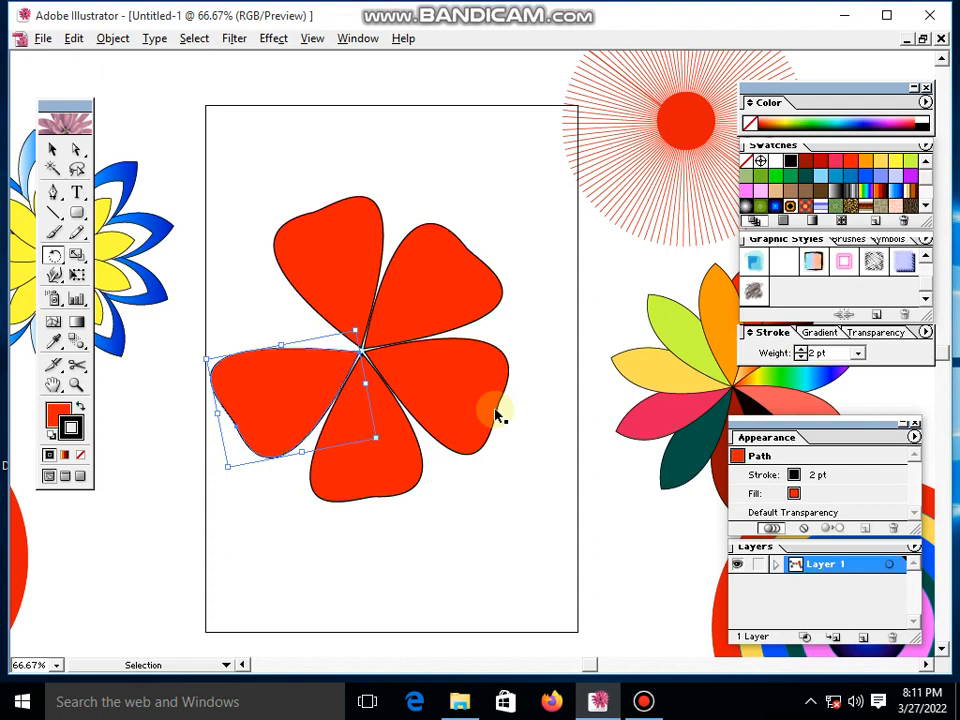
{"action": "key", "text": "r"}
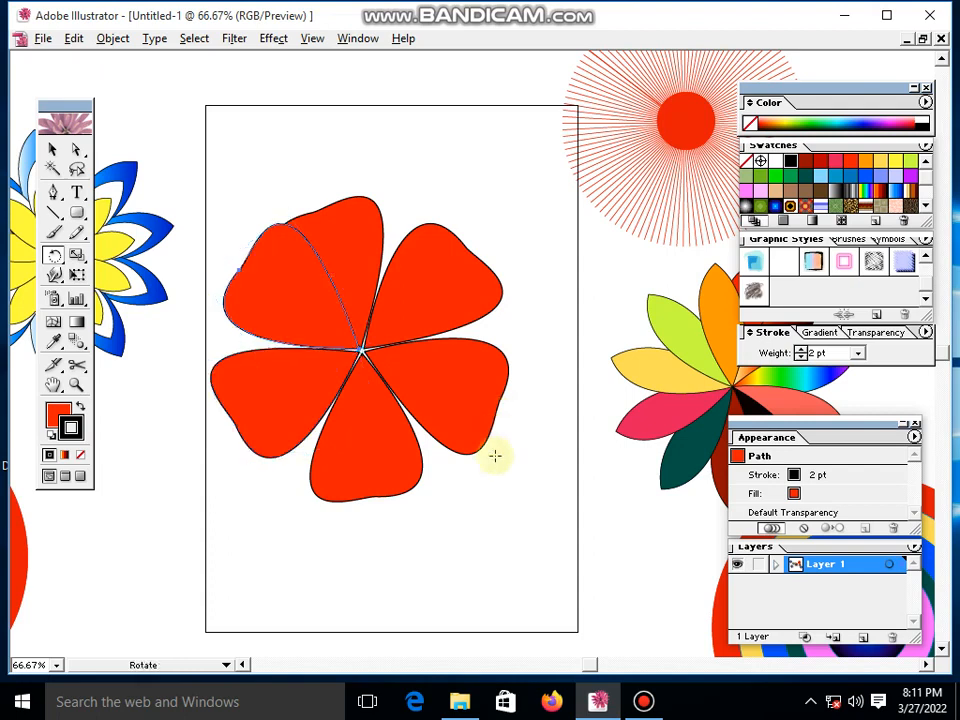
{"action": "left_click", "coordinate": [279, 313]}
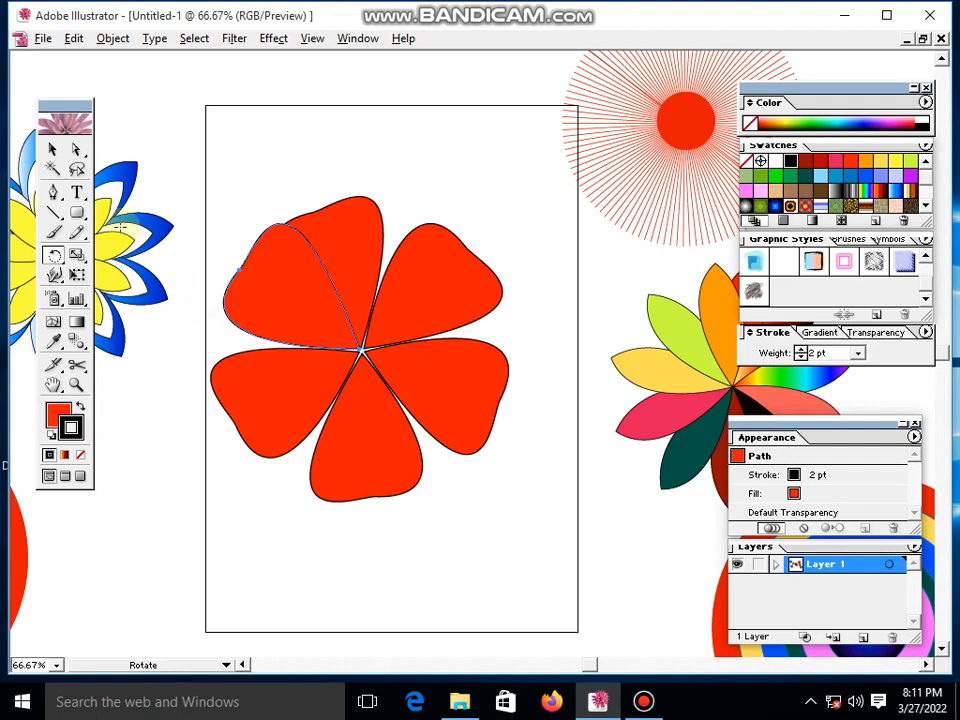
{"action": "left_click", "coordinate": [53, 149]}
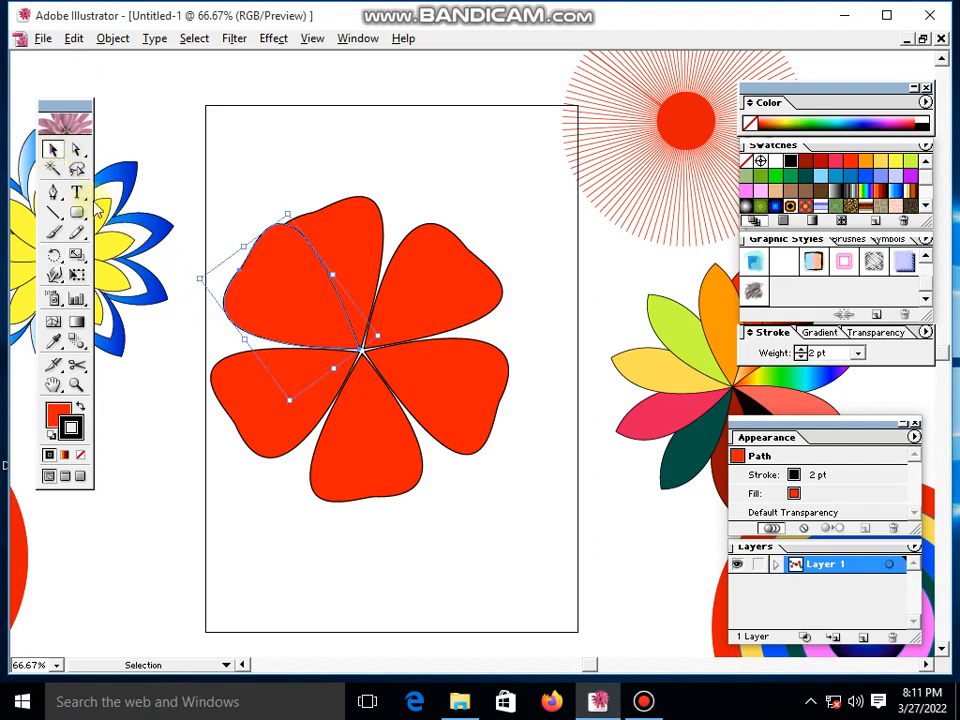
- Undo all the rotated petal copies, leaving only the original petal
{"action": "key", "text": "ctrl+z"}
{"action": "key", "text": "ctrl+z"}
{"action": "key", "text": "ctrl+z"}
{"action": "key", "text": "ctrl+z"}
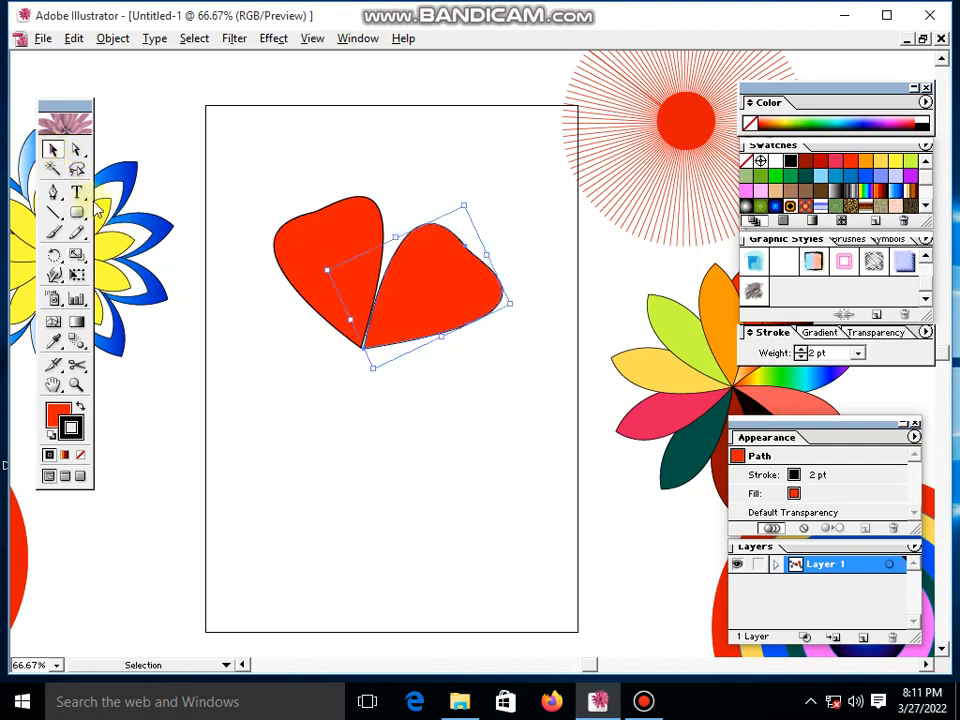
{"action": "key", "text": "ctrl+z"}
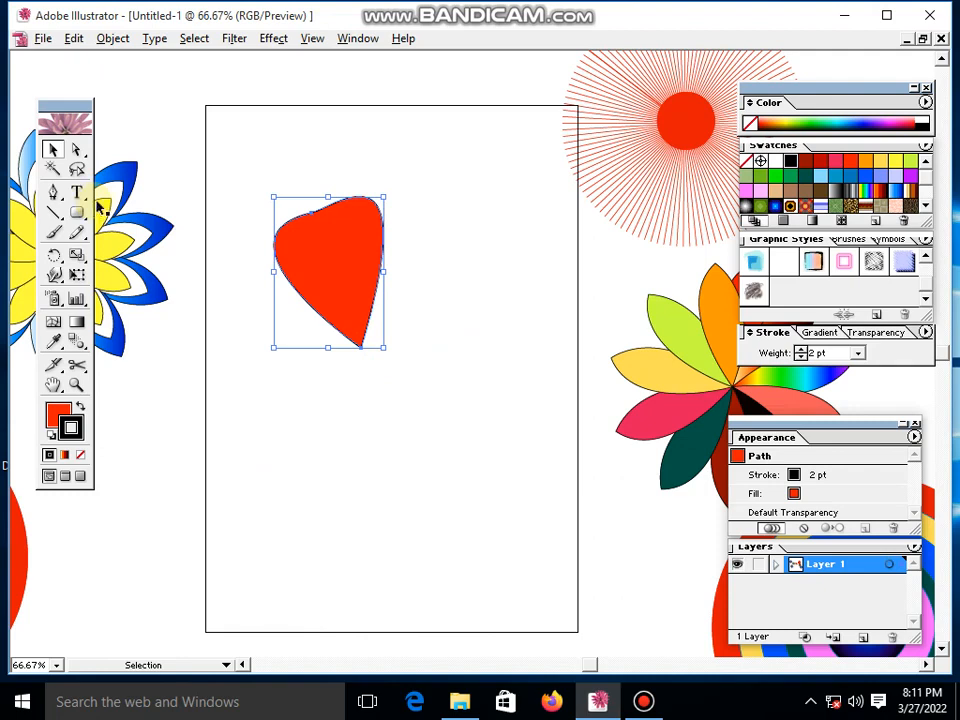
- Try rotating a copy of the petal about a quarter turn clockwise around its bottom tip and repeat the copy twice
{"action": "left_click", "coordinate": [53, 254]}
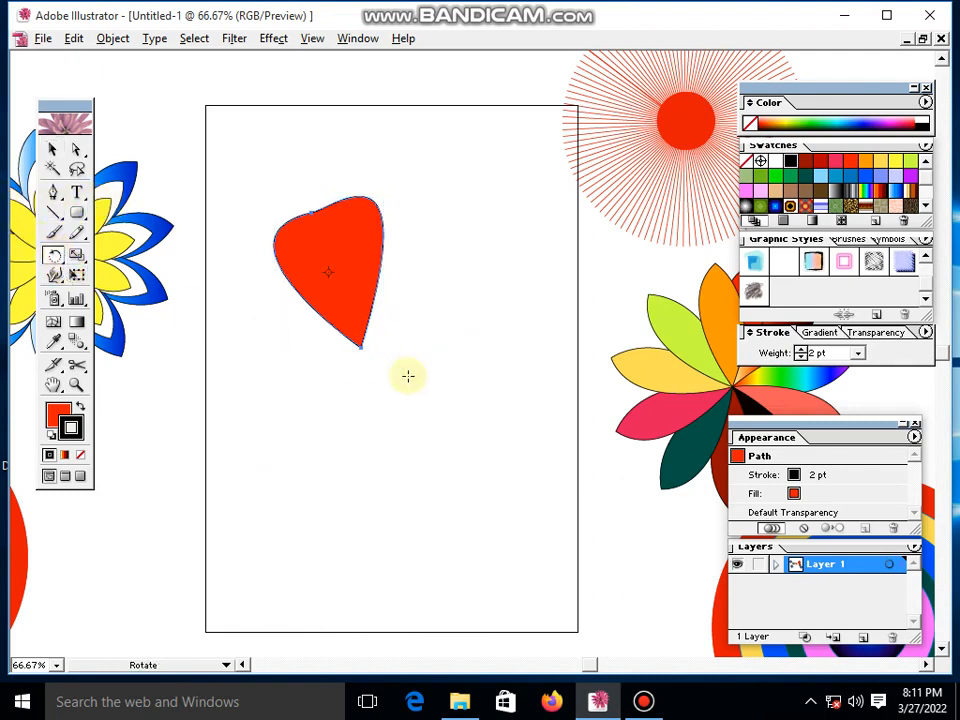
{"action": "left_click", "coordinate": [362, 348]}
{"action": "left_click_drag", "start_coordinate": [364, 212], "coordinate": [514, 364]}
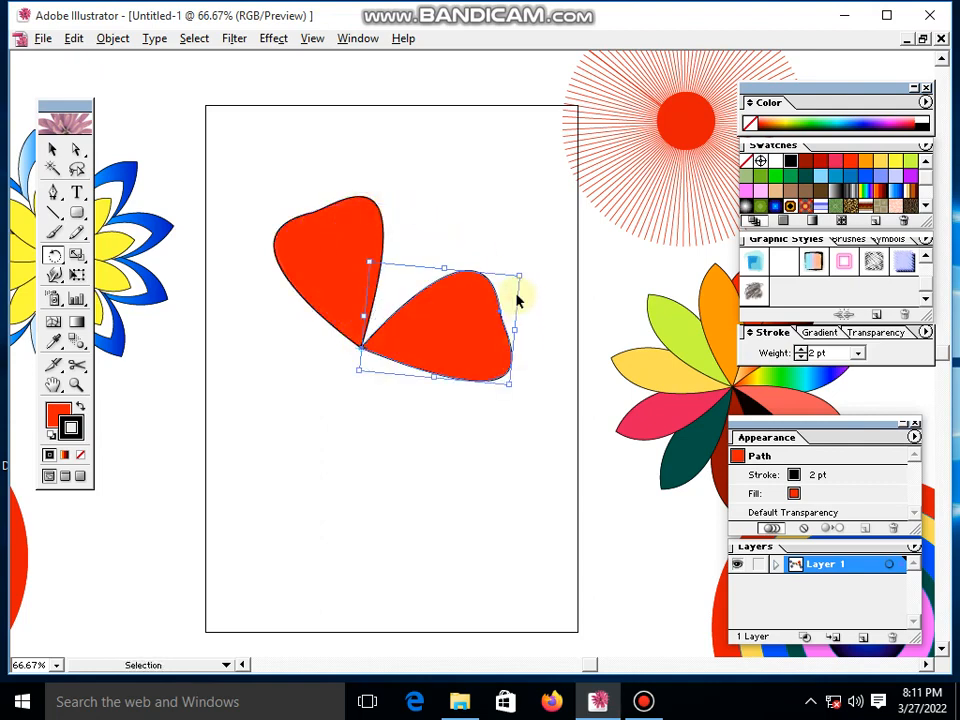
{"action": "key", "text": "ctrl+d"}
{"action": "key", "text": "ctrl+d"}
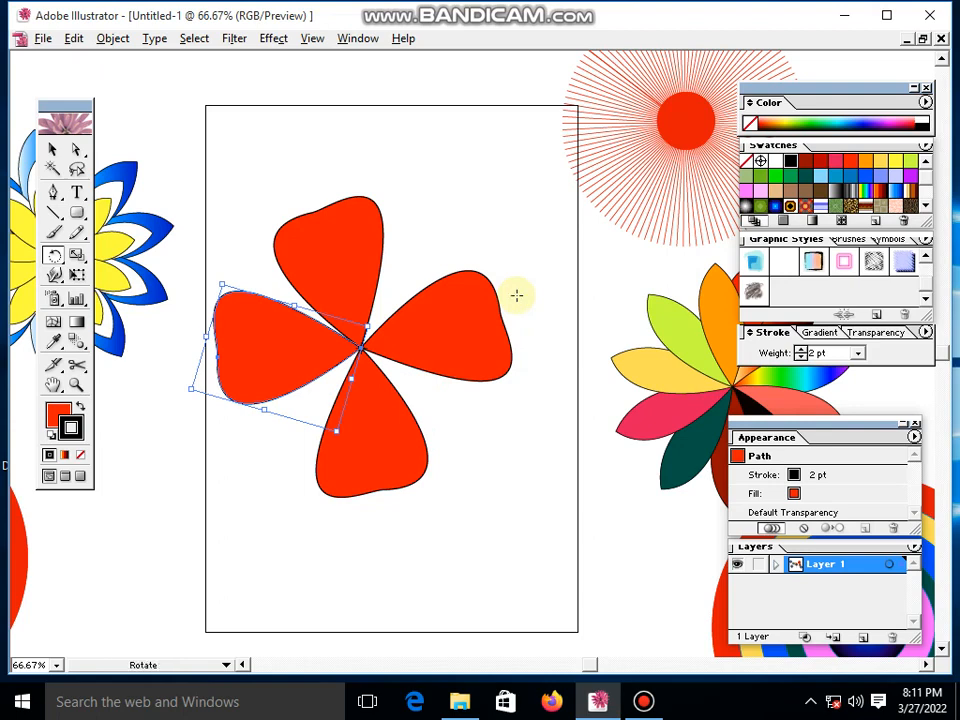
- Undo the three quarter-turn petal copies
{"action": "key", "text": "ctrl+z"}
{"action": "key", "text": "ctrl+z"}
{"action": "key", "text": "ctrl+z"}
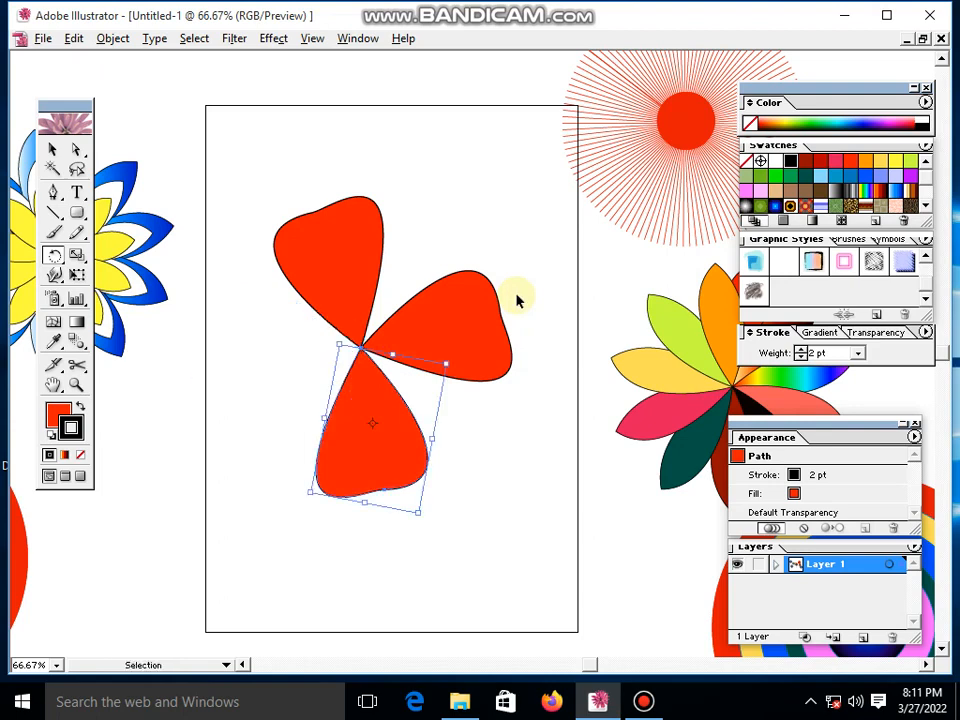
- Rotate a copy of the petal slightly more than a quarter turn clockwise around its pointed bottom tip
{"action": "key", "text": "r"}
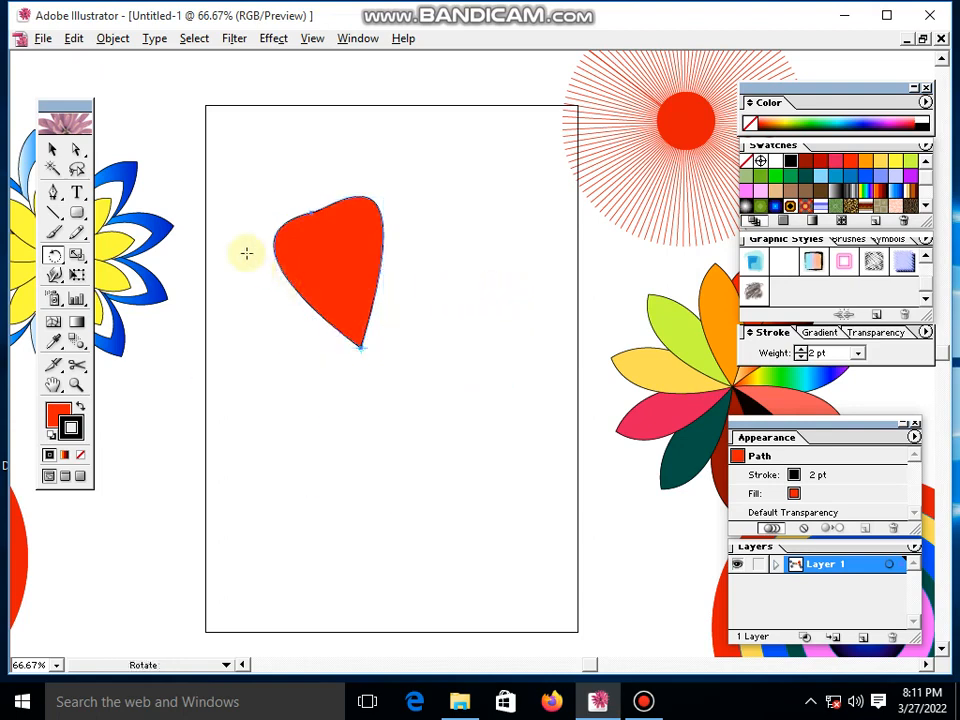
{"action": "left_click", "coordinate": [355, 347]}
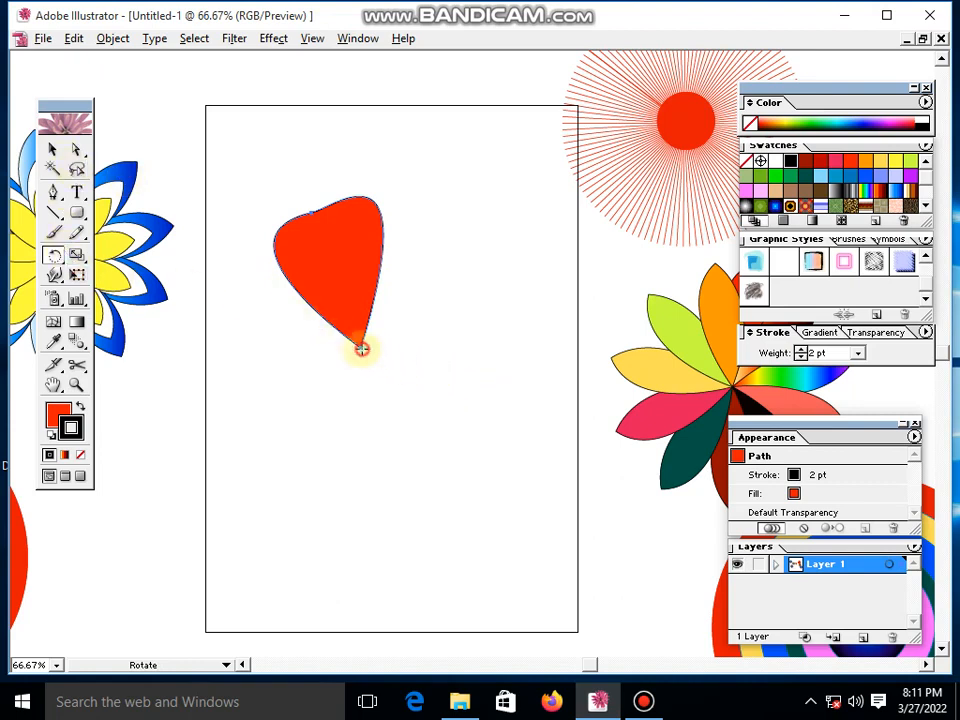
{"action": "left_click_drag", "start_coordinate": [371, 208], "coordinate": [552, 385]}
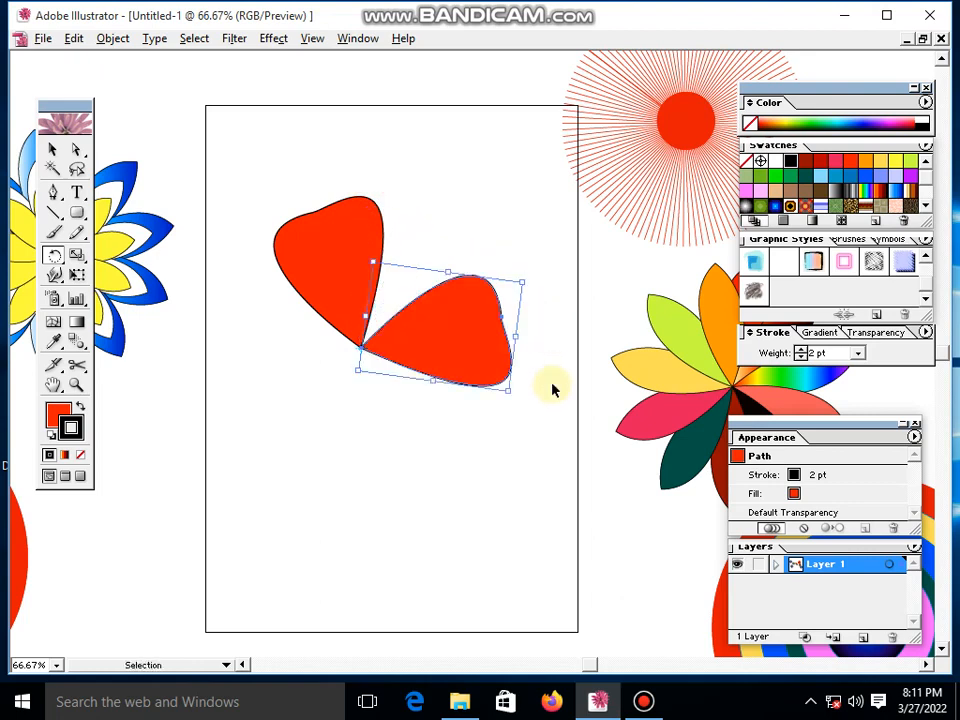
- Repeat the last rotated petal copy twice around the shared tip to complete a four-petal flower
{"action": "key", "text": "ctrl+d"}
{"action": "key", "text": "ctrl+d"}
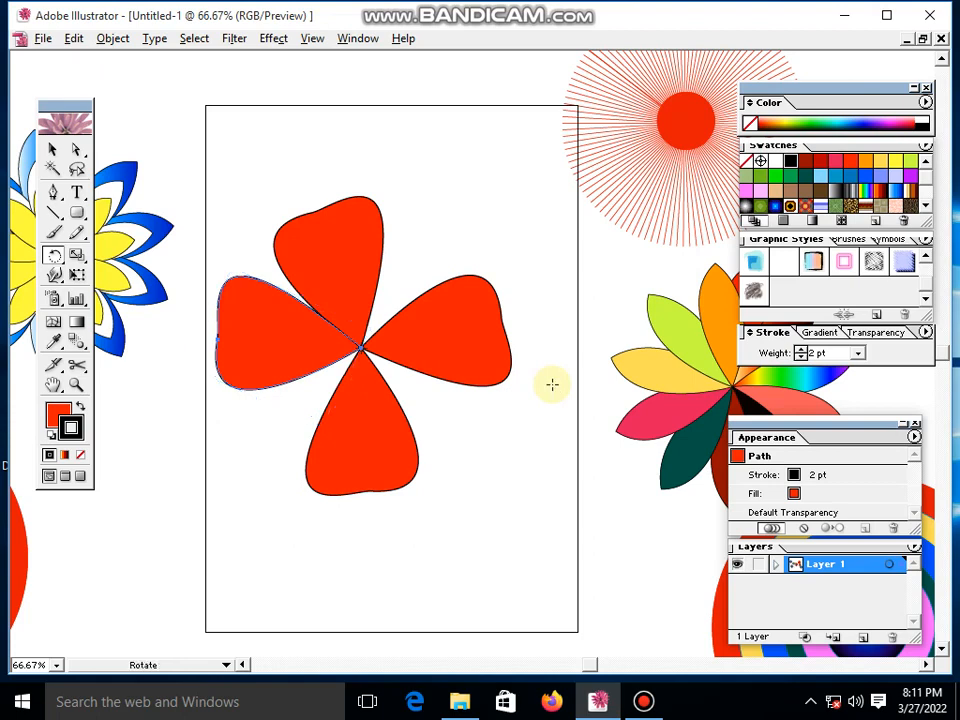
- Move each of the four petals slightly away from the shared tip, opening a gap at the flower's centre
{"action": "left_click", "coordinate": [54, 150]}
{"action": "left_click", "coordinate": [350, 244]}
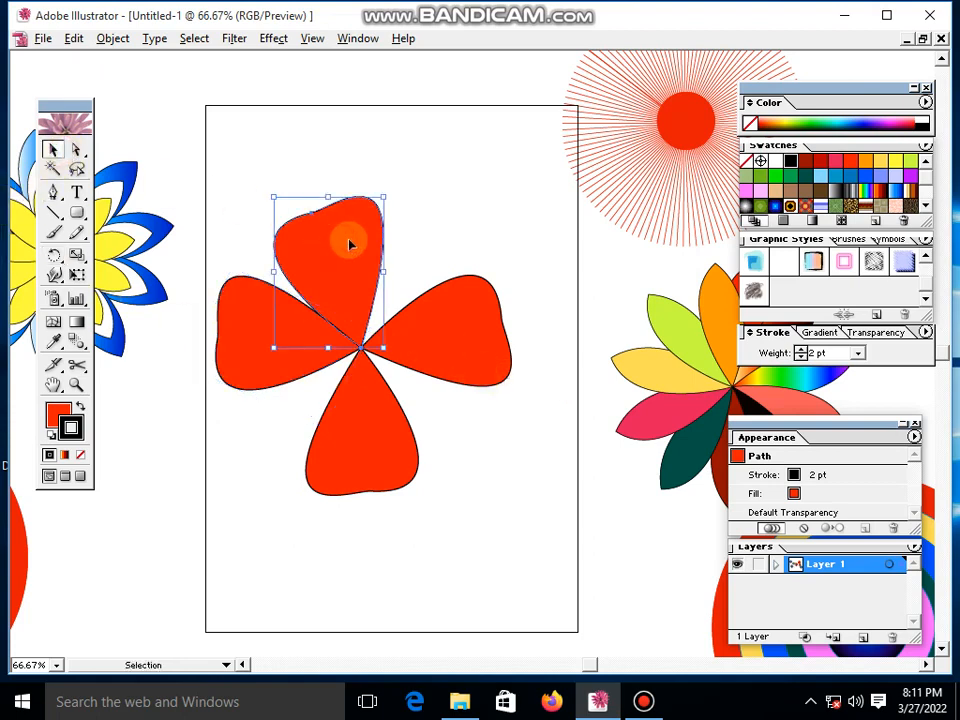
{"action": "mouse_move", "coordinate": [350, 244]}
{"action": "left_mouse_down"}
{"action": "mouse_move", "coordinate": [360, 238]}
{"action": "mouse_move", "coordinate": [369, 251]}
{"action": "mouse_move", "coordinate": [355, 248]}
{"action": "left_mouse_up"}
{"action": "left_click", "coordinate": [257, 361]}
{"action": "left_click_drag", "start_coordinate": [252, 354], "coordinate": [254, 378]}
{"action": "left_click", "coordinate": [524, 424]}
{"action": "mouse_move", "coordinate": [494, 360]}
{"action": "left_mouse_down"}
{"action": "mouse_move", "coordinate": [489, 332]}
{"action": "mouse_move", "coordinate": [503, 338]}
{"action": "left_mouse_up"}
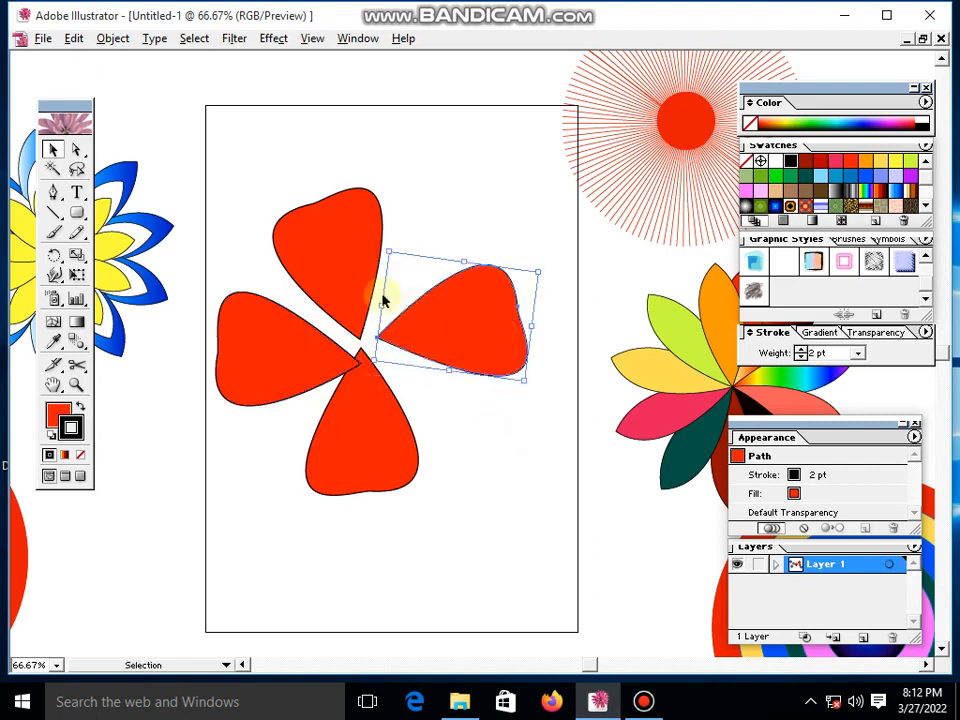
{"action": "left_click_drag", "start_coordinate": [360, 270], "coordinate": [360, 255]}
{"action": "left_click_drag", "start_coordinate": [370, 396], "coordinate": [384, 420]}
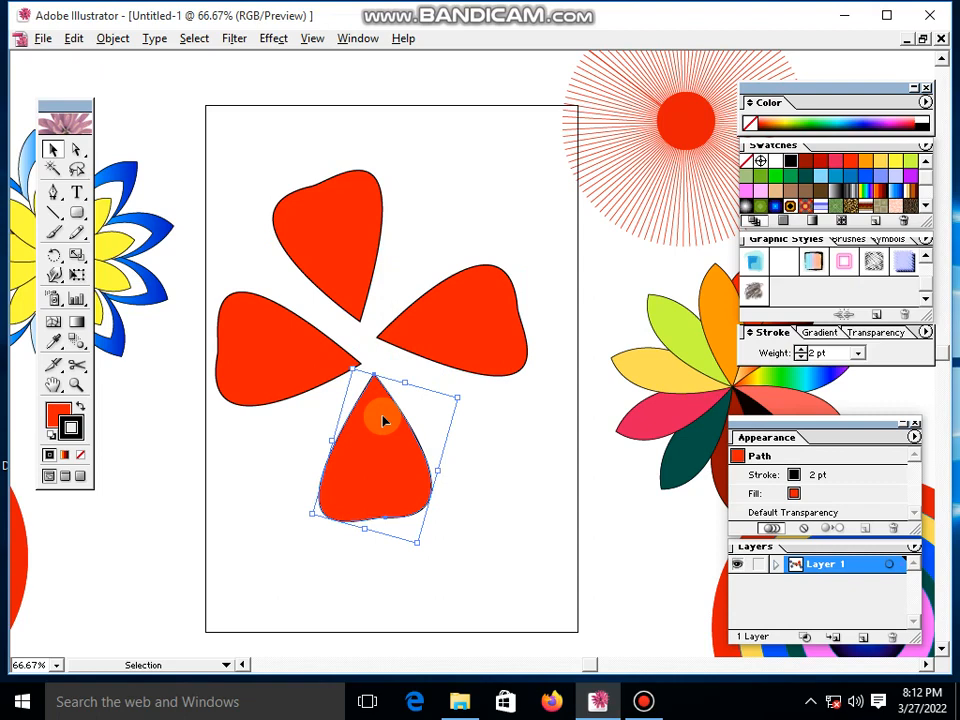
- Nudge the left and right petals a little farther outward to even out the gap in the middle
{"action": "left_click", "coordinate": [424, 321]}
{"action": "left_click", "coordinate": [263, 370]}
{"action": "left_click_drag", "start_coordinate": [263, 370], "coordinate": [259, 375]}
{"action": "left_click", "coordinate": [495, 420]}
{"action": "left_click_drag", "start_coordinate": [491, 339], "coordinate": [495, 334]}
{"action": "left_click", "coordinate": [187, 408]}
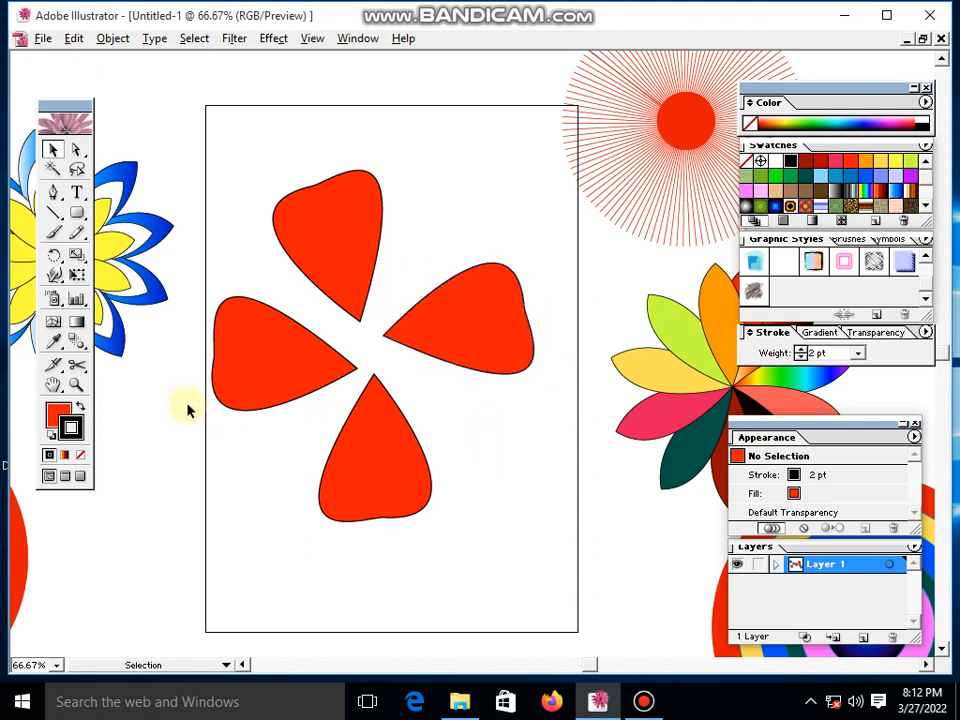
- Draw a circle with the Ellipse tool over the petal tips and nudge it up to centre it on the flower
{"action": "left_click", "coordinate": [78, 215]}
{"action": "left_click_drag", "start_coordinate": [78, 215], "coordinate": [141, 215]}
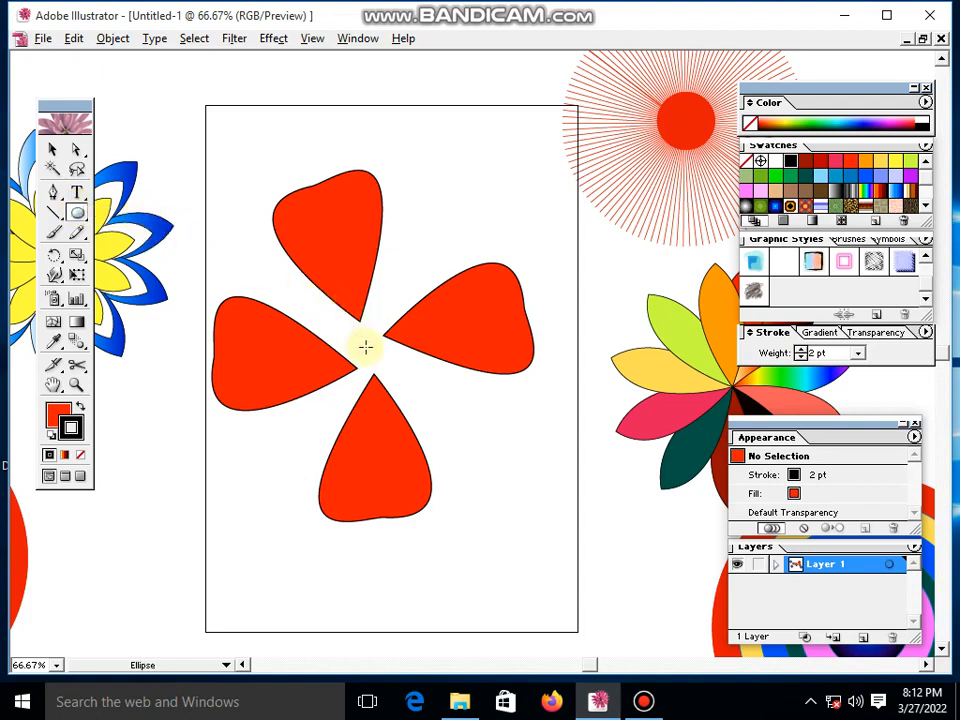
{"action": "left_click_drag", "start_coordinate": [365, 347], "coordinate": [377, 400]}
{"action": "key", "text": "Up"}
{"action": "key", "text": "Up"}
{"action": "key", "text": "Up"}
{"action": "key", "text": "Up"}
{"action": "key", "text": "Up"}
{"action": "key", "text": "Up"}
{"action": "key", "text": "Up"}
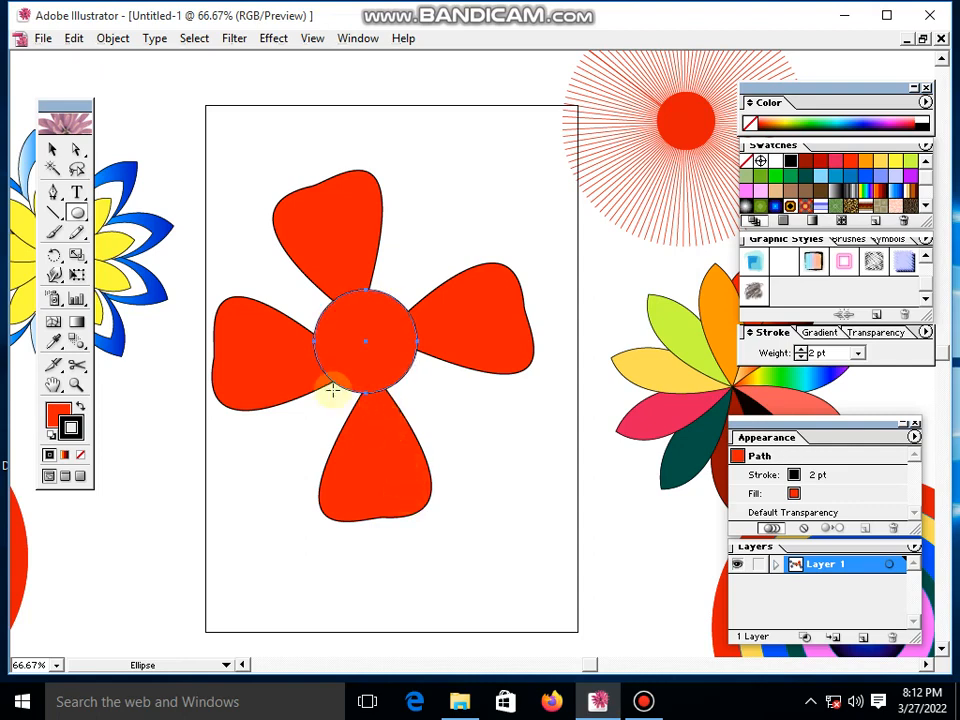
{"action": "left_click", "coordinate": [53, 148]}
{"action": "left_click", "coordinate": [479, 465]}
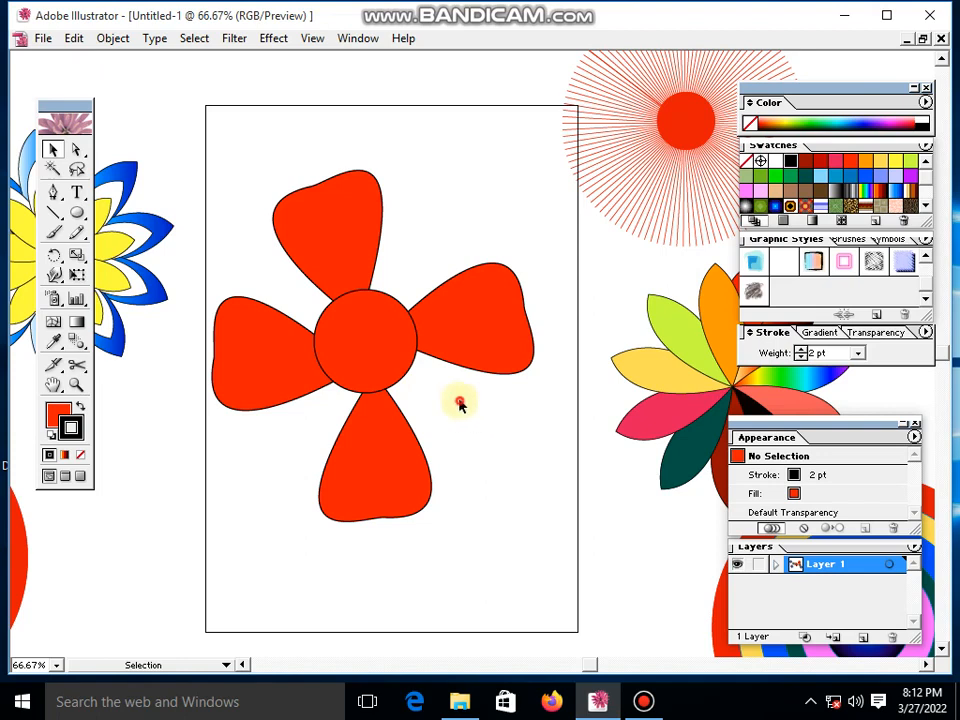
- Change the outline colour of the centre circle to blue
{"action": "left_click", "coordinate": [375, 373]}
{"action": "left_click", "coordinate": [495, 418]}
{"action": "left_click", "coordinate": [369, 358]}
{"action": "left_click", "coordinate": [490, 342]}
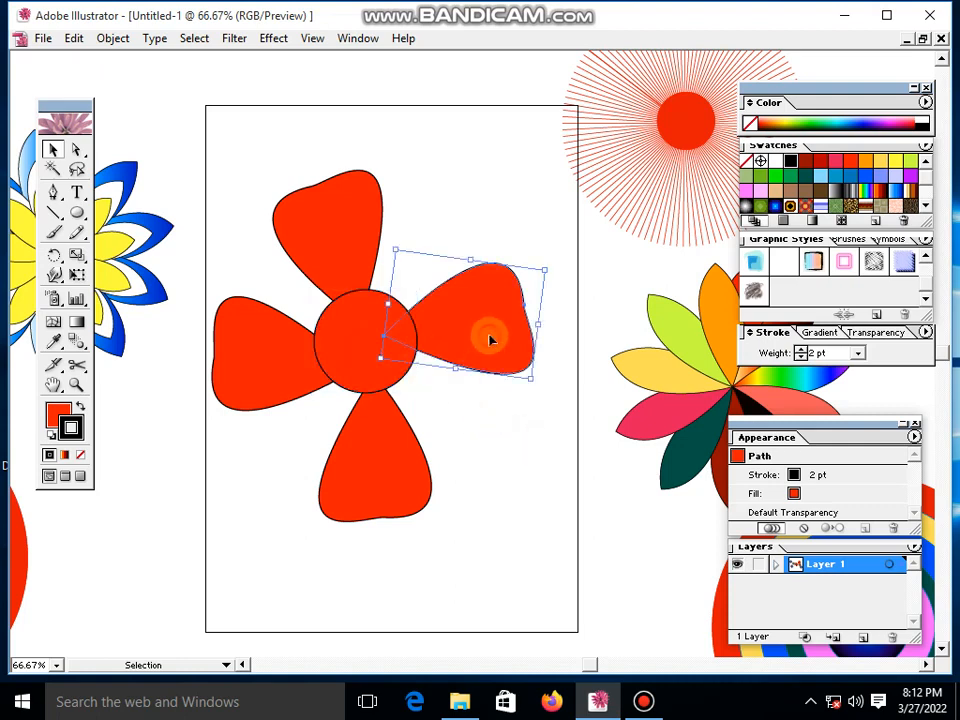
{"action": "left_click", "coordinate": [335, 362]}
{"action": "left_click", "coordinate": [866, 176]}
{"action": "left_click", "coordinate": [451, 230]}
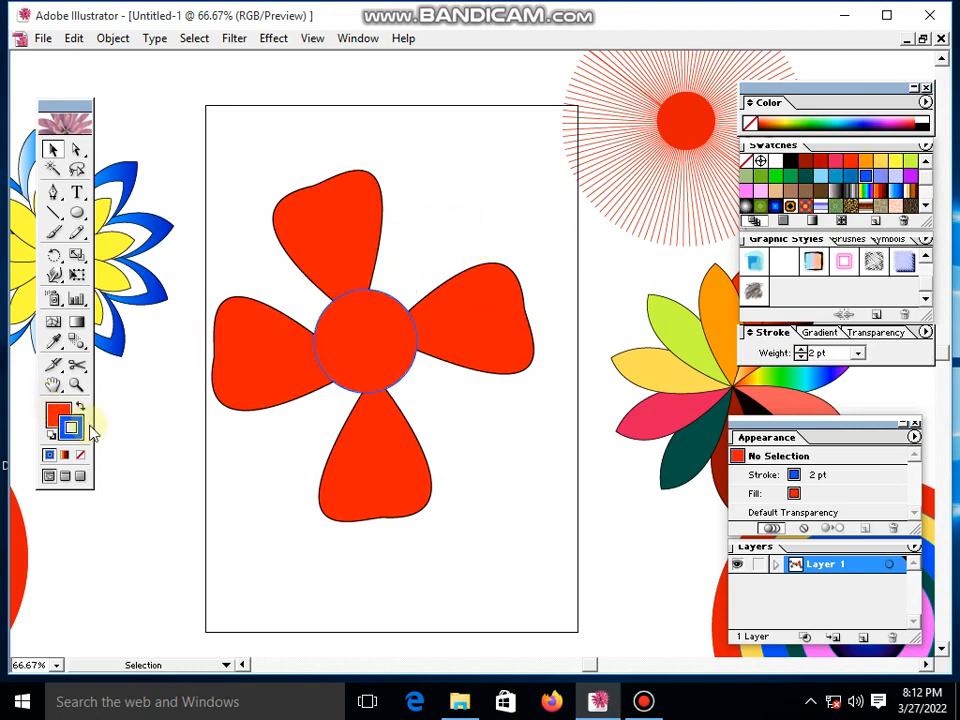
- Fill the flower's upper petal with black and its right petal with yellow
{"action": "left_click", "coordinate": [380, 375]}
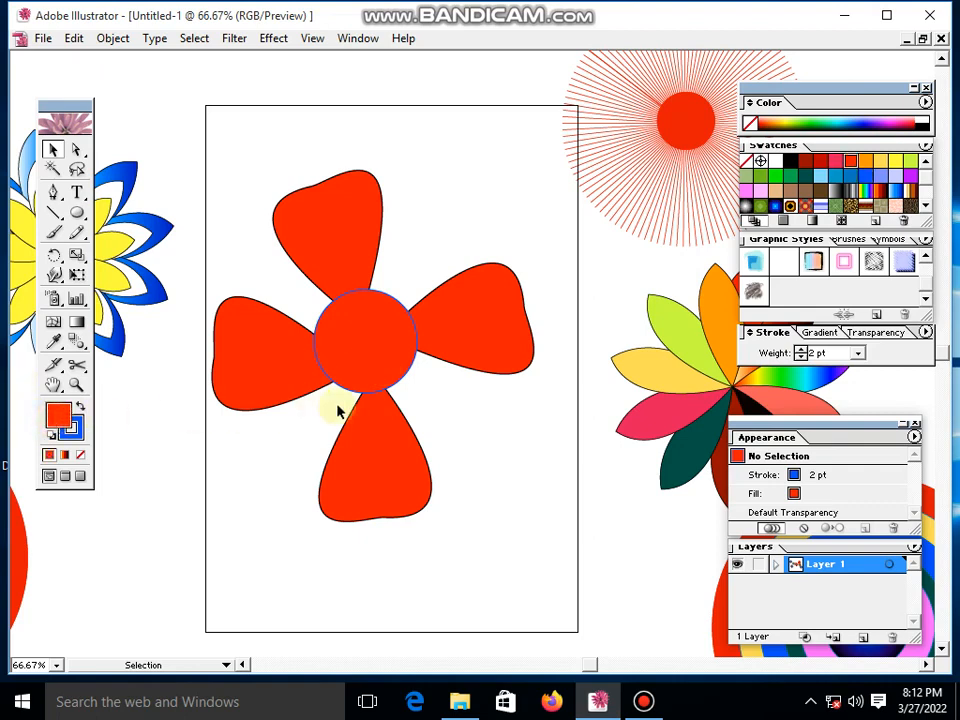
{"action": "left_click", "coordinate": [354, 214]}
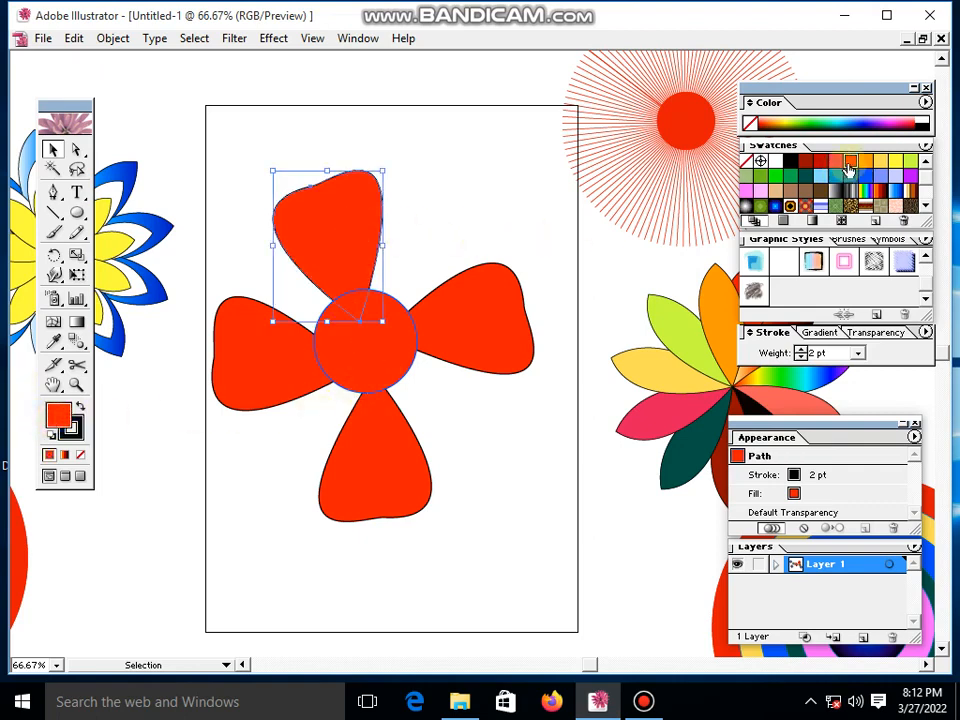
{"action": "left_click", "coordinate": [786, 163]}
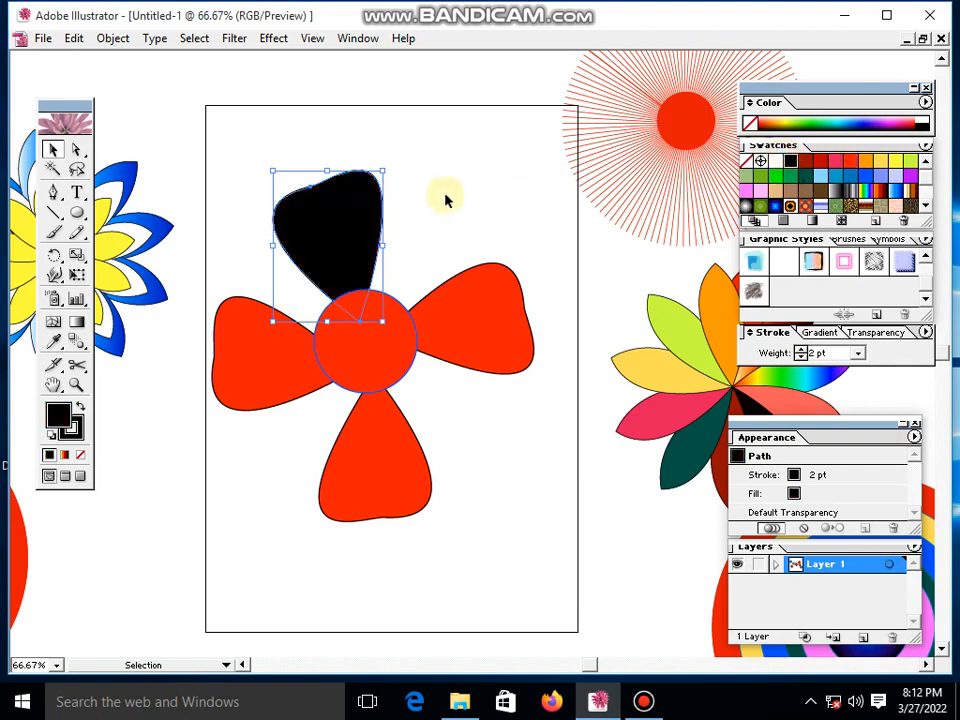
{"action": "left_click", "coordinate": [394, 214]}
{"action": "left_click", "coordinate": [447, 295]}
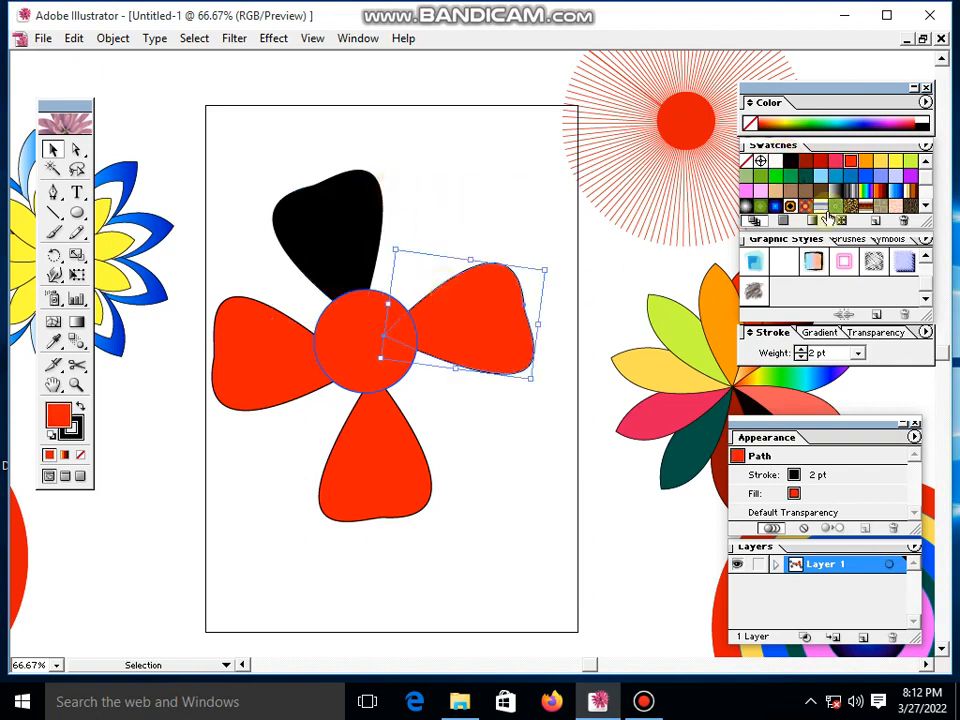
{"action": "left_click", "coordinate": [895, 163]}
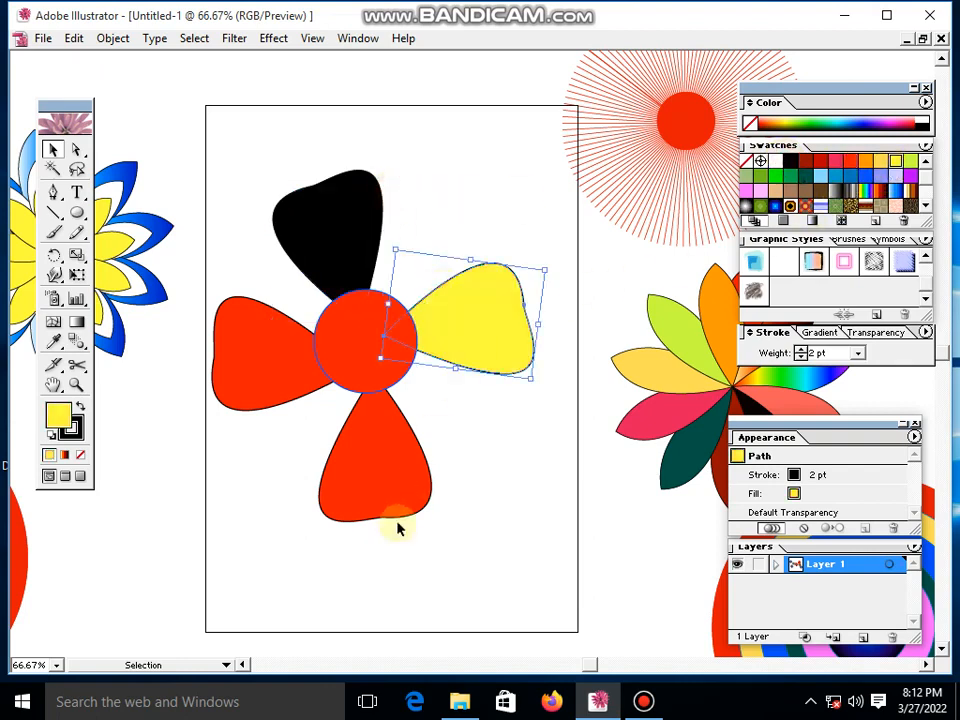
{"action": "left_click", "coordinate": [481, 483]}
- Fill the flower's lower petal with blue and its left petal with dark green
{"action": "left_click", "coordinate": [364, 504]}
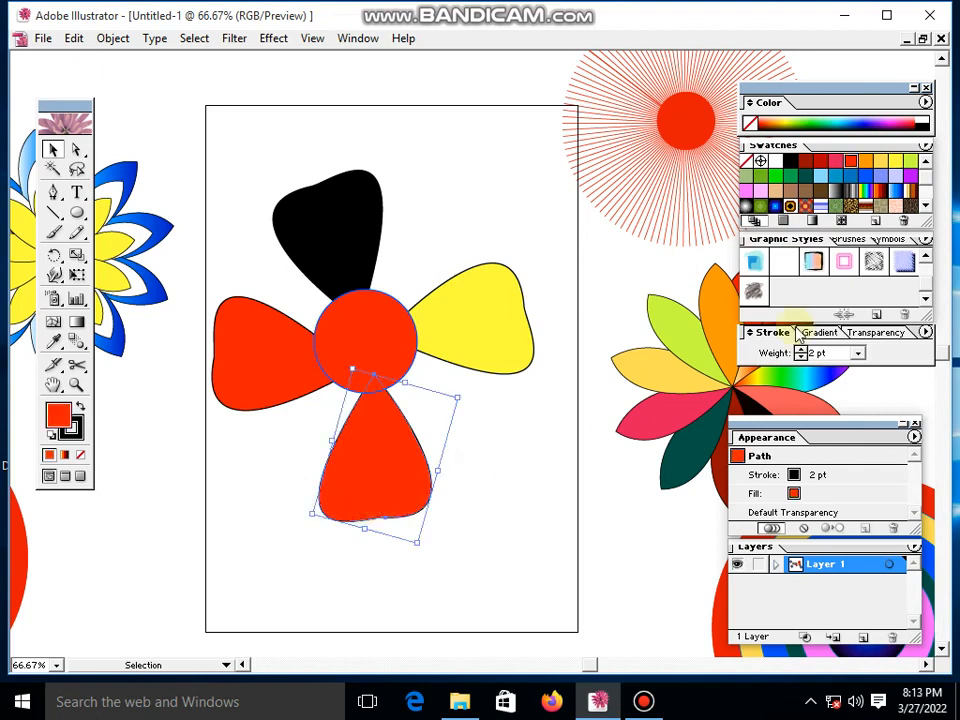
{"action": "left_click", "coordinate": [874, 177]}
{"action": "left_click", "coordinate": [519, 485]}
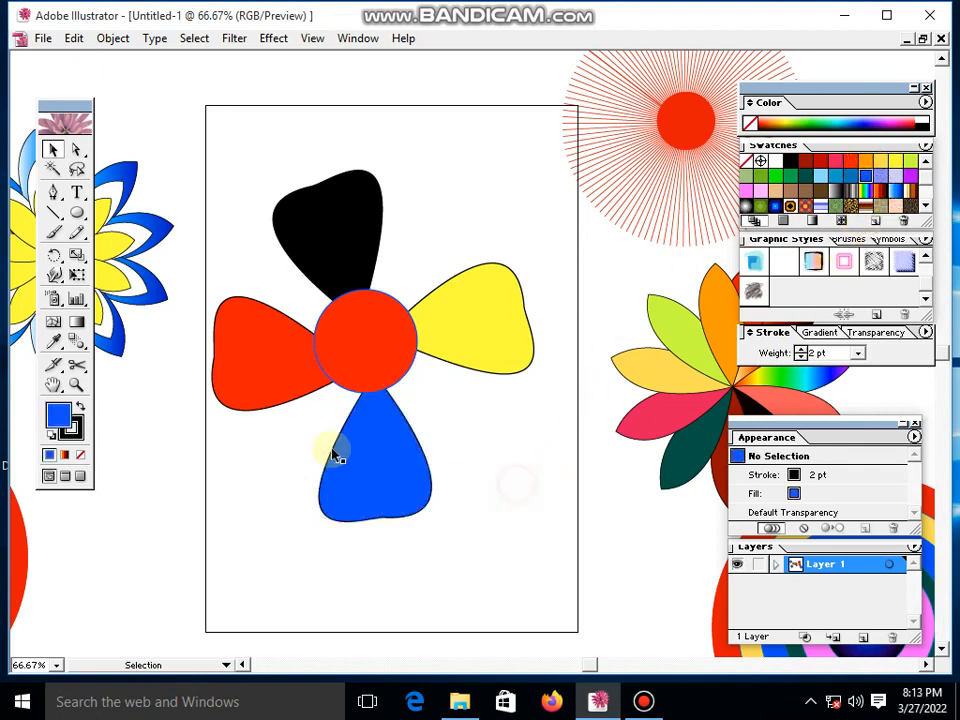
{"action": "left_click", "coordinate": [290, 400]}
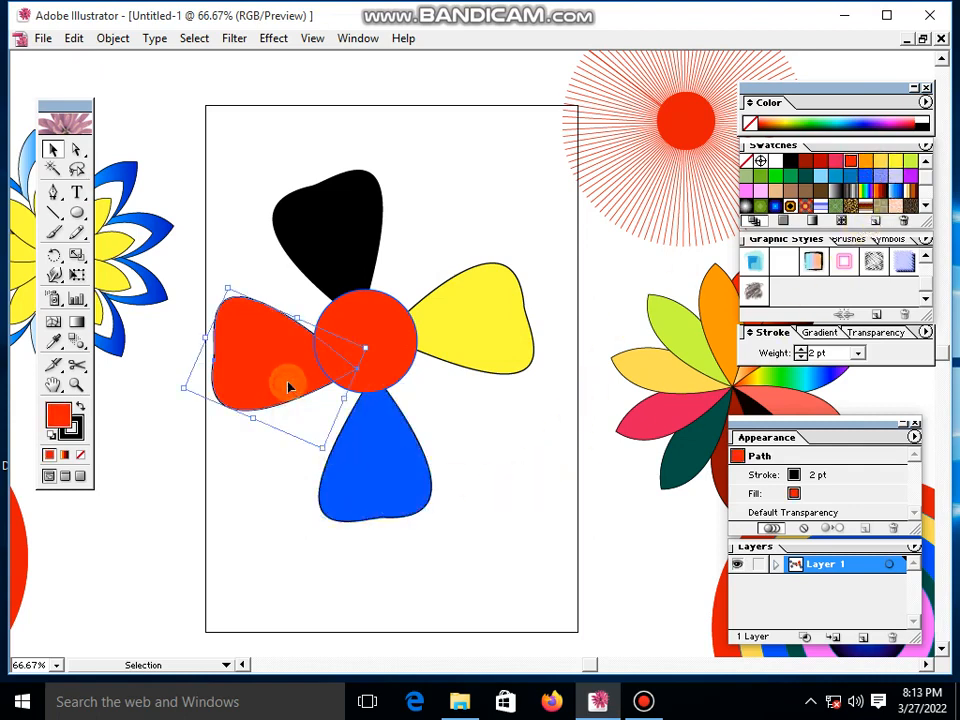
{"action": "left_click", "coordinate": [806, 177]}
{"action": "left_click", "coordinate": [465, 240]}
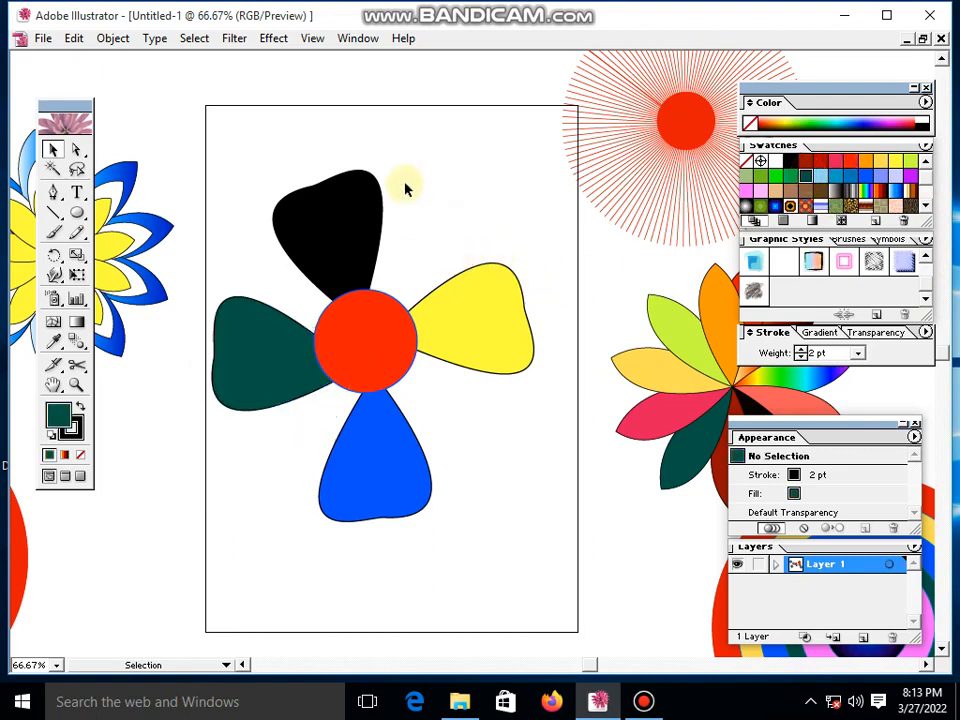
- Fill the blue-outlined centre circle with white
{"action": "left_click", "coordinate": [349, 373]}
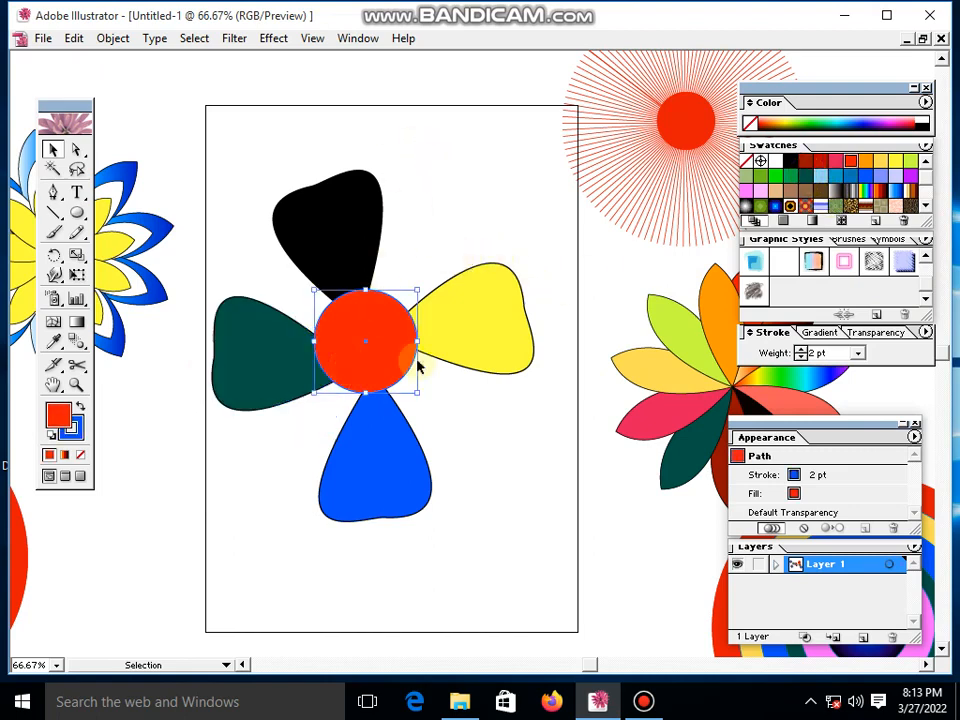
{"action": "left_click", "coordinate": [779, 164]}
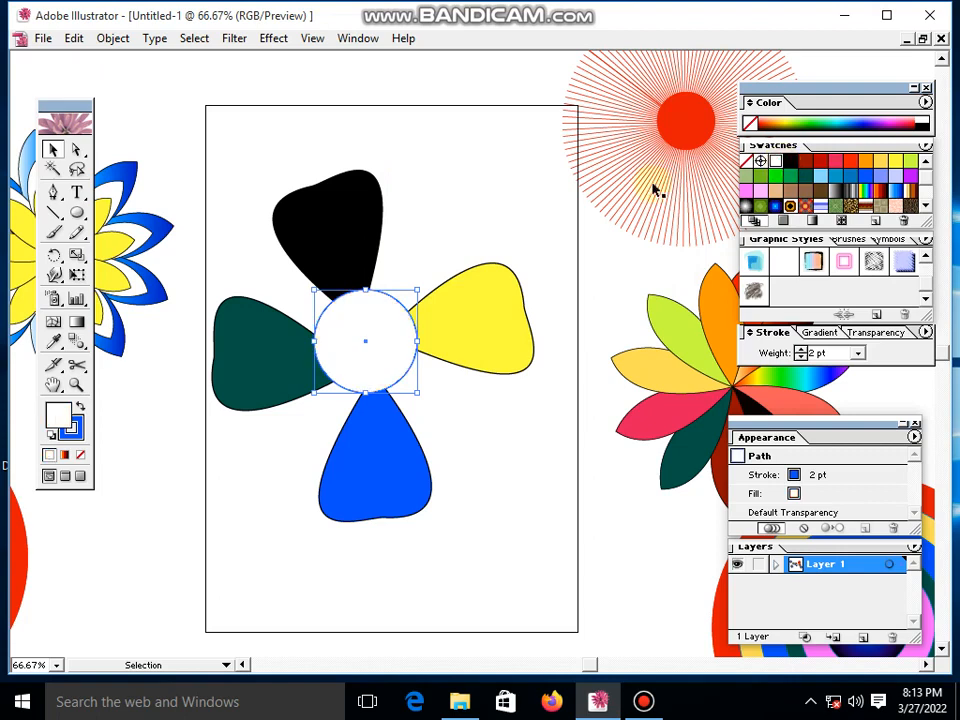
{"action": "left_click", "coordinate": [497, 191]}
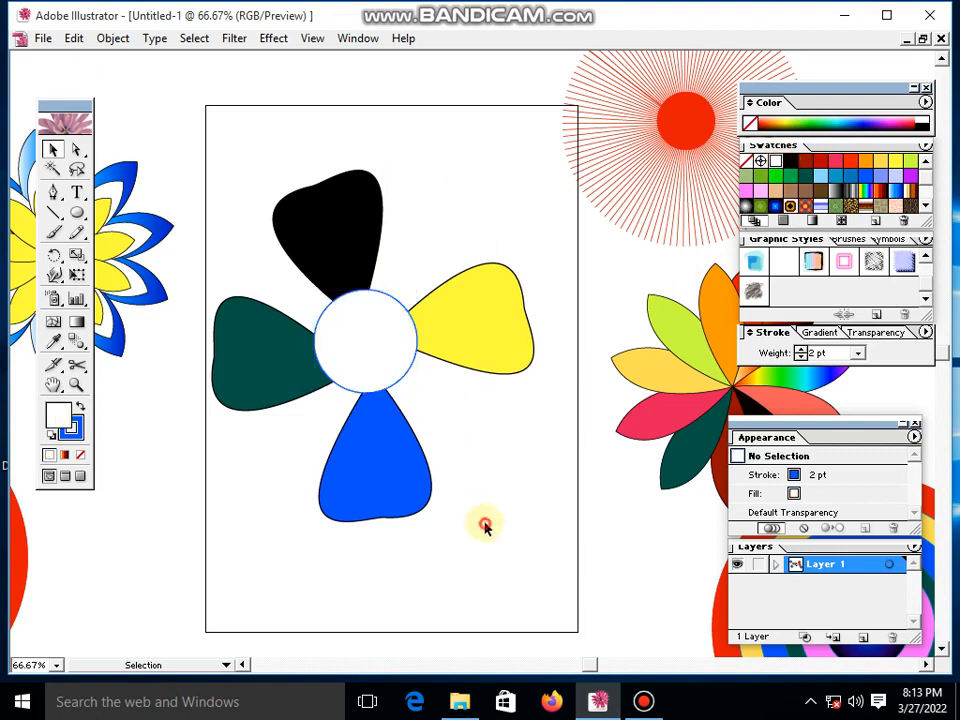
- Select all four petals together with the centre circle and group them into one object
{"action": "left_click", "coordinate": [344, 301]}
{"action": "left_click", "coordinate": [478, 421]}
{"action": "left_click_drag", "start_coordinate": [481, 579], "coordinate": [309, 294]}
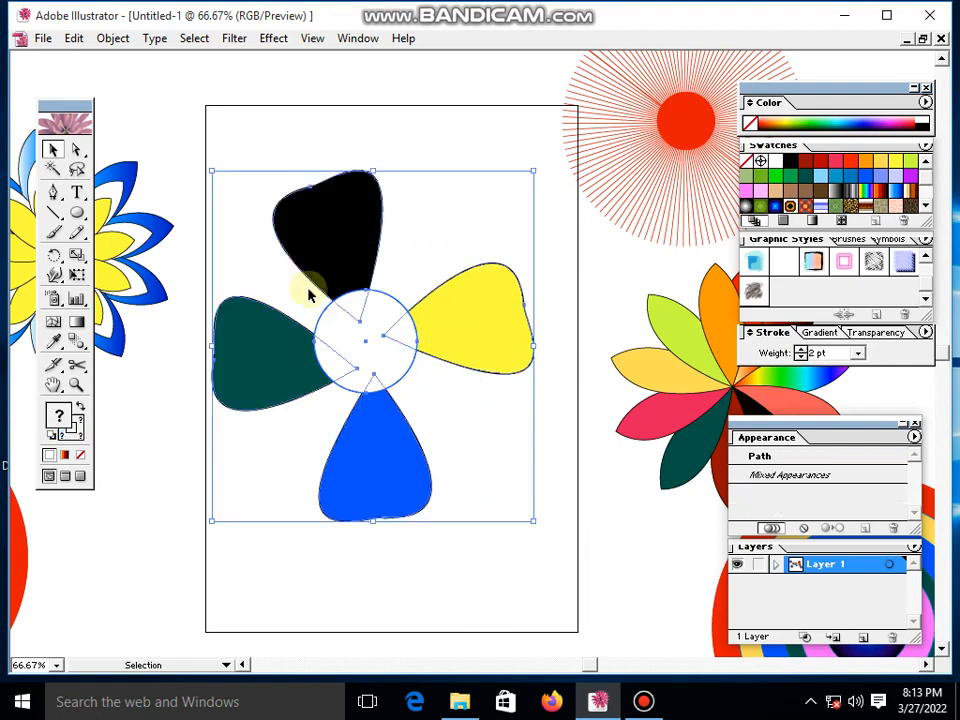
{"action": "left_click", "coordinate": [448, 447]}
{"action": "left_click_drag", "start_coordinate": [466, 527], "coordinate": [250, 234]}
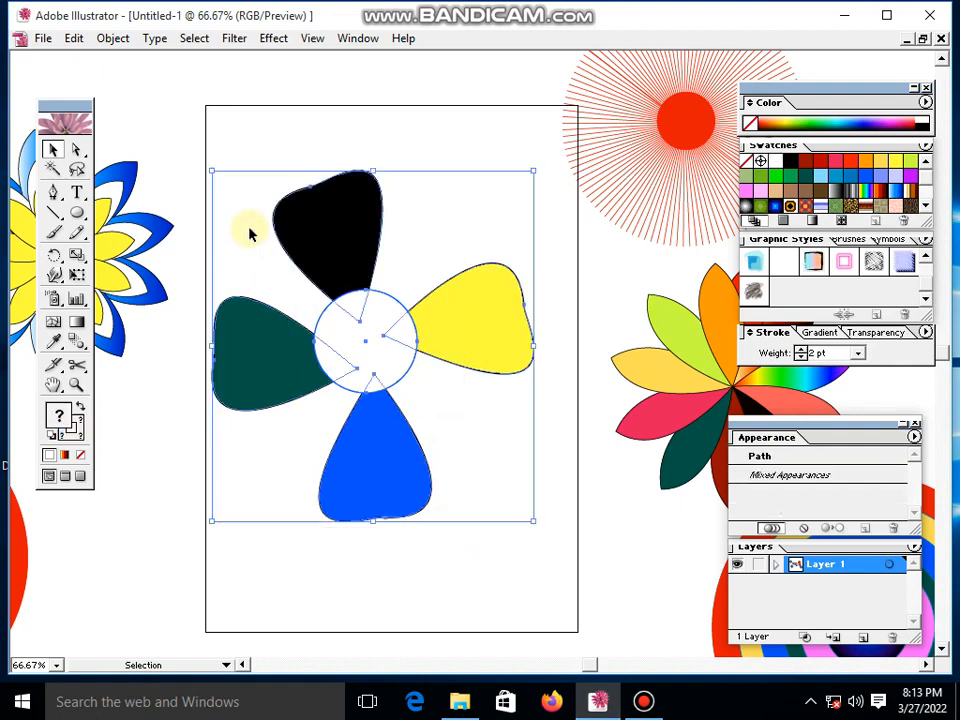
{"action": "left_click", "coordinate": [110, 38]}
{"action": "left_click", "coordinate": [149, 104]}
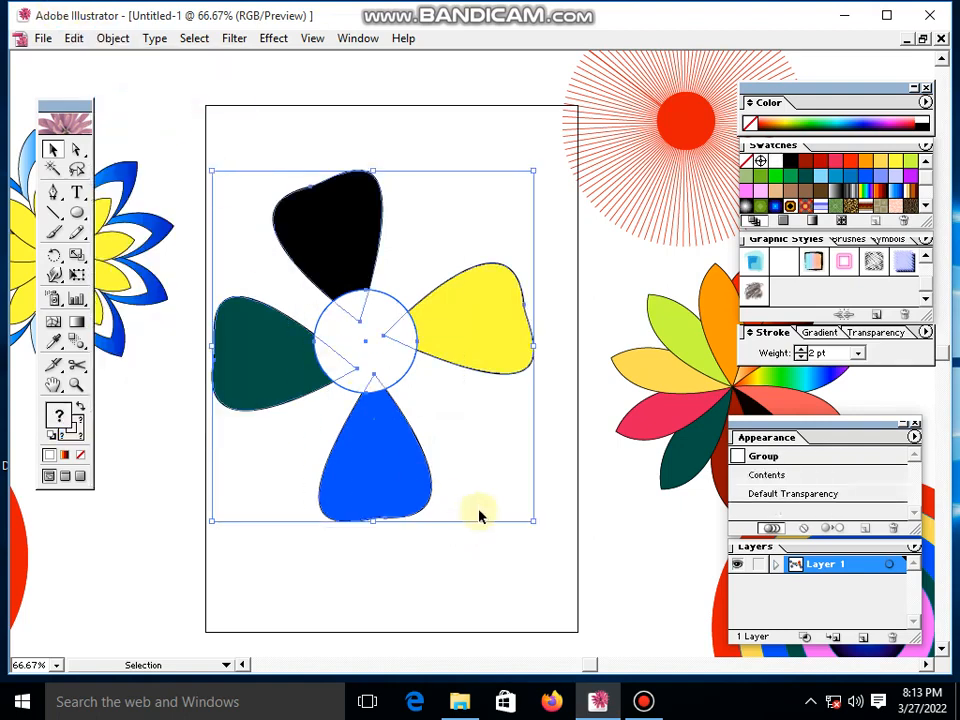
- Move the grouped flower slightly to the right and up on the page
{"action": "left_click", "coordinate": [482, 579]}
{"action": "mouse_move", "coordinate": [345, 336]}
{"action": "left_mouse_down"}
{"action": "mouse_move", "coordinate": [360, 333]}
{"action": "mouse_move", "coordinate": [361, 342]}
{"action": "left_mouse_up"}
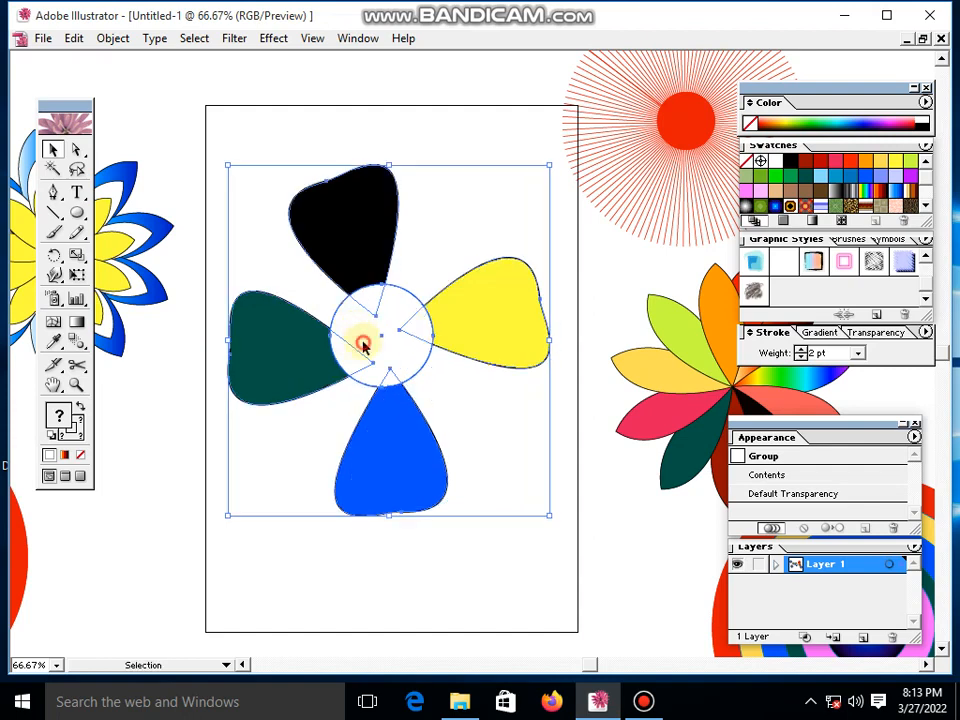
{"action": "left_click", "coordinate": [422, 578]}
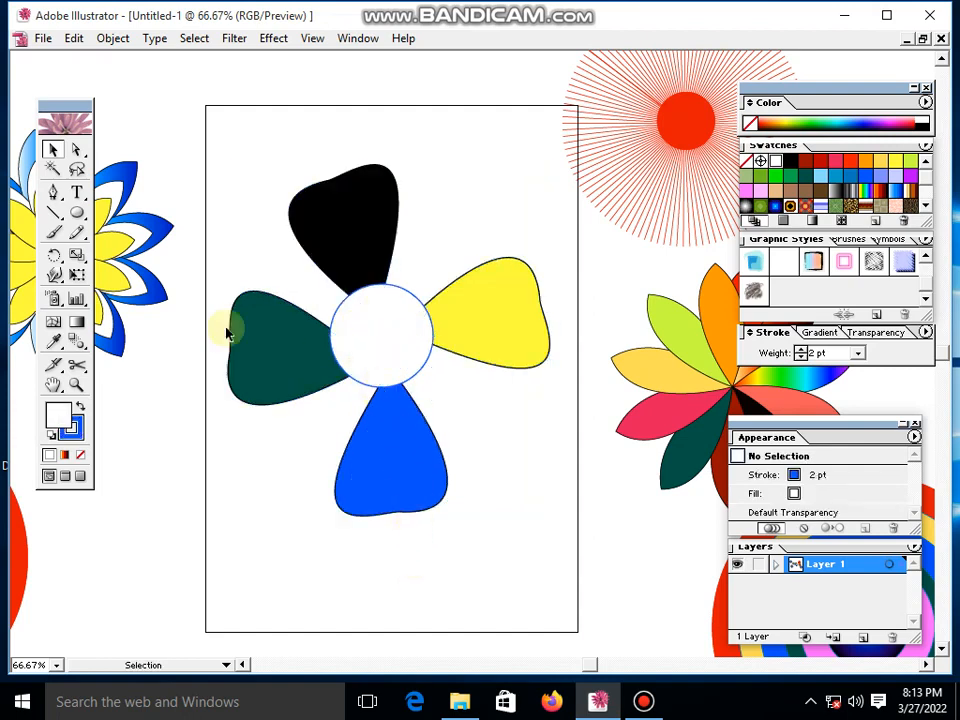
- Draw a small closed leaf shape with the Pen tool, from the middle of the white circle toward its upper-right edge
{"action": "left_click", "coordinate": [54, 195]}
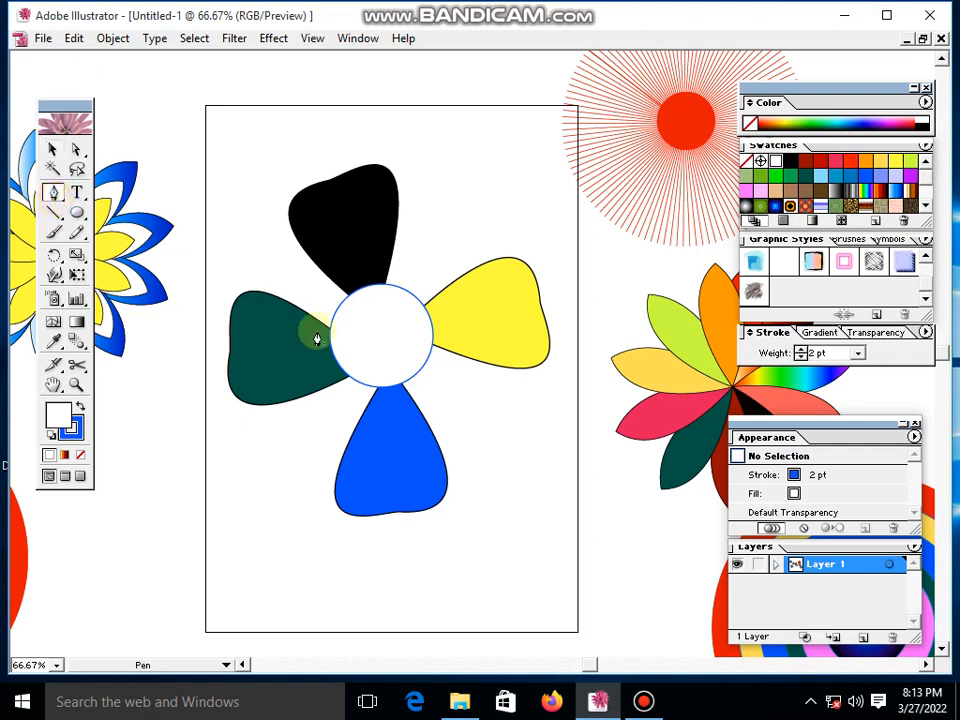
{"action": "left_click", "coordinate": [376, 337]}
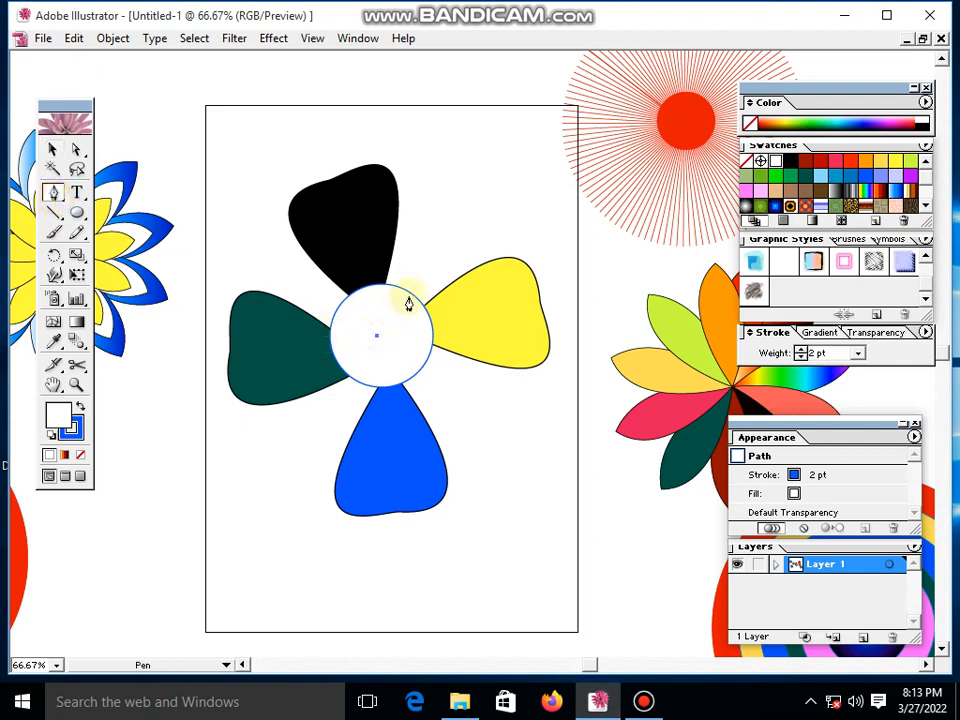
{"action": "left_click_drag", "start_coordinate": [409, 298], "coordinate": [437, 308]}
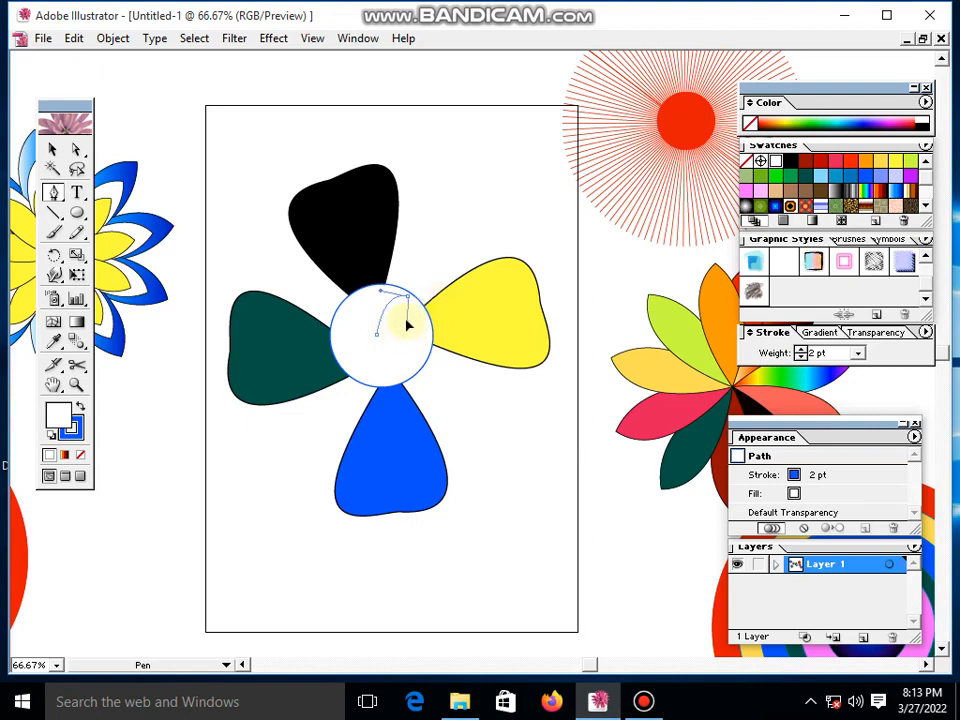
{"action": "left_click", "coordinate": [377, 339]}
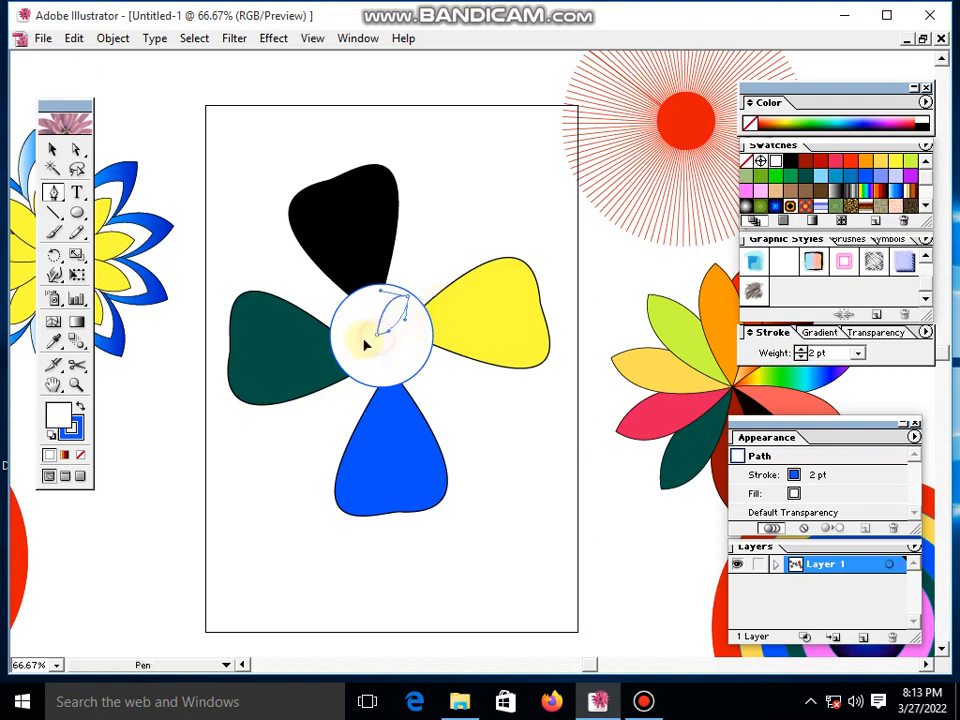
{"action": "left_click", "coordinate": [53, 192]}
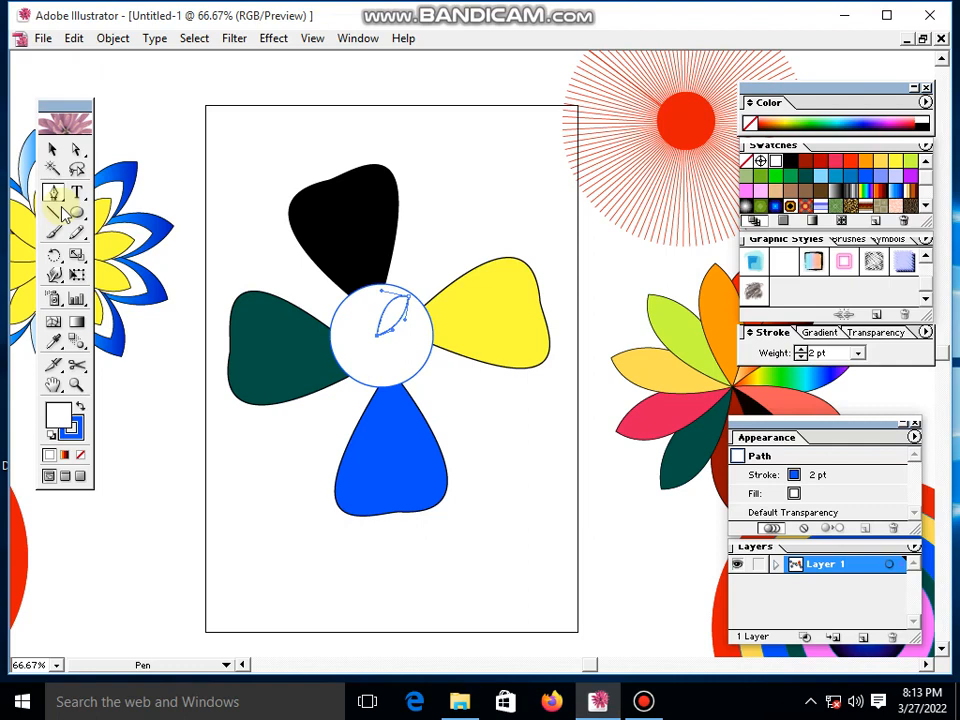
- Fill the small leaf shape inside the white circle with dark red
{"action": "left_click", "coordinate": [53, 150]}
{"action": "key", "text": "ctrl+space"}
{"action": "left_click", "coordinate": [467, 375], "text": "ctrl"}
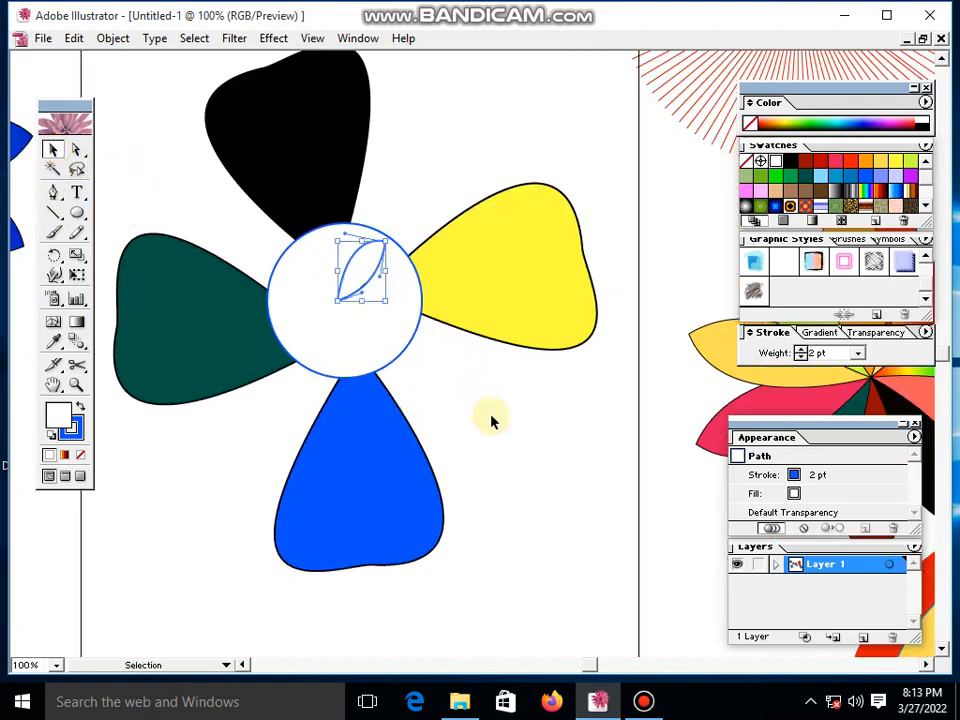
{"action": "left_click", "coordinate": [483, 415]}
{"action": "left_click", "coordinate": [355, 264]}
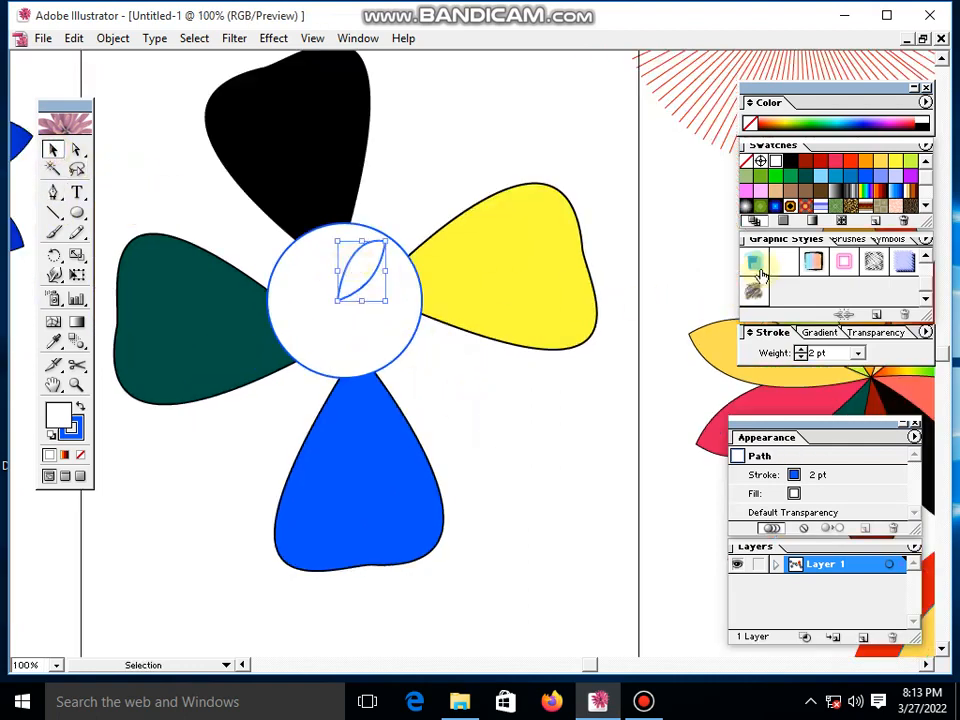
{"action": "left_click", "coordinate": [820, 160]}
{"action": "left_click", "coordinate": [407, 416]}
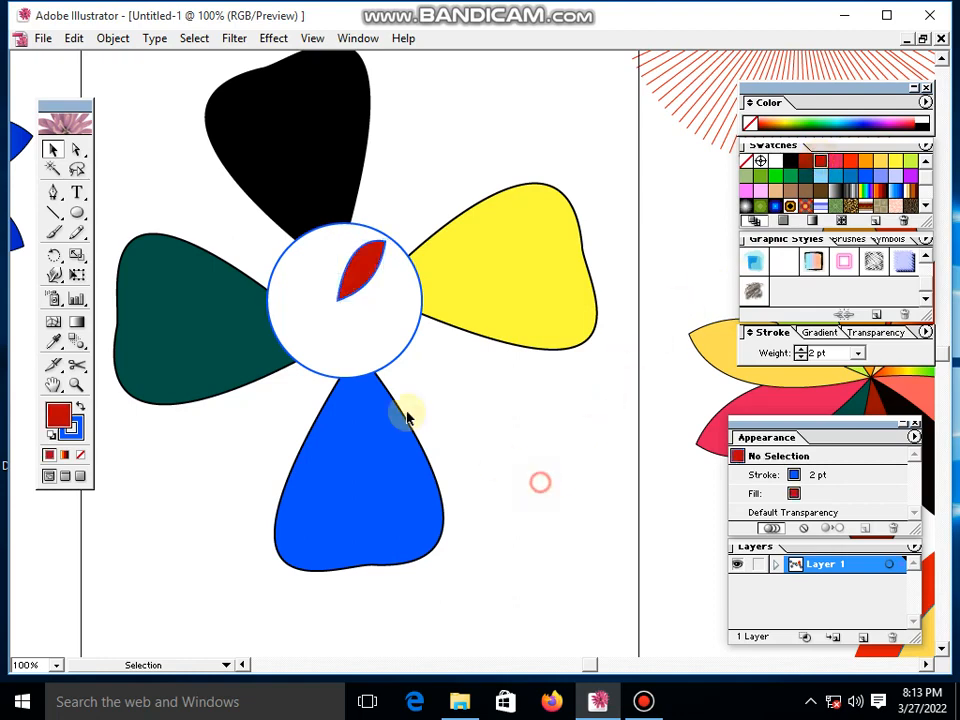
- Make a rotated copy of the small red leaf about its inner tip at the circle's centre, turned clockwise
{"action": "left_click", "coordinate": [362, 271]}
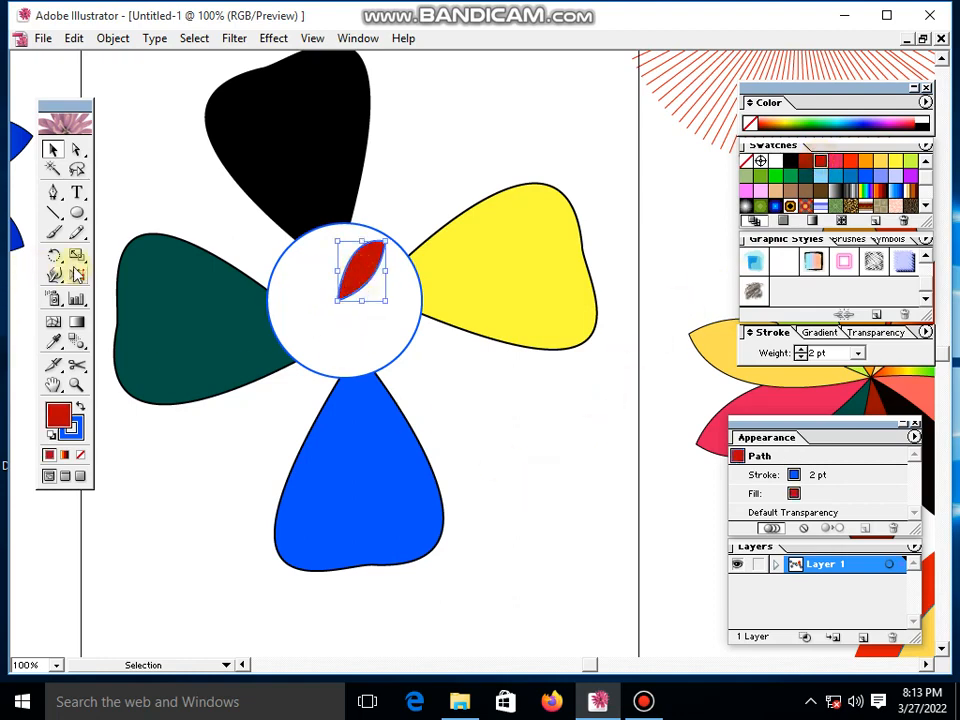
{"action": "left_click", "coordinate": [53, 255]}
{"action": "left_click", "coordinate": [340, 298]}
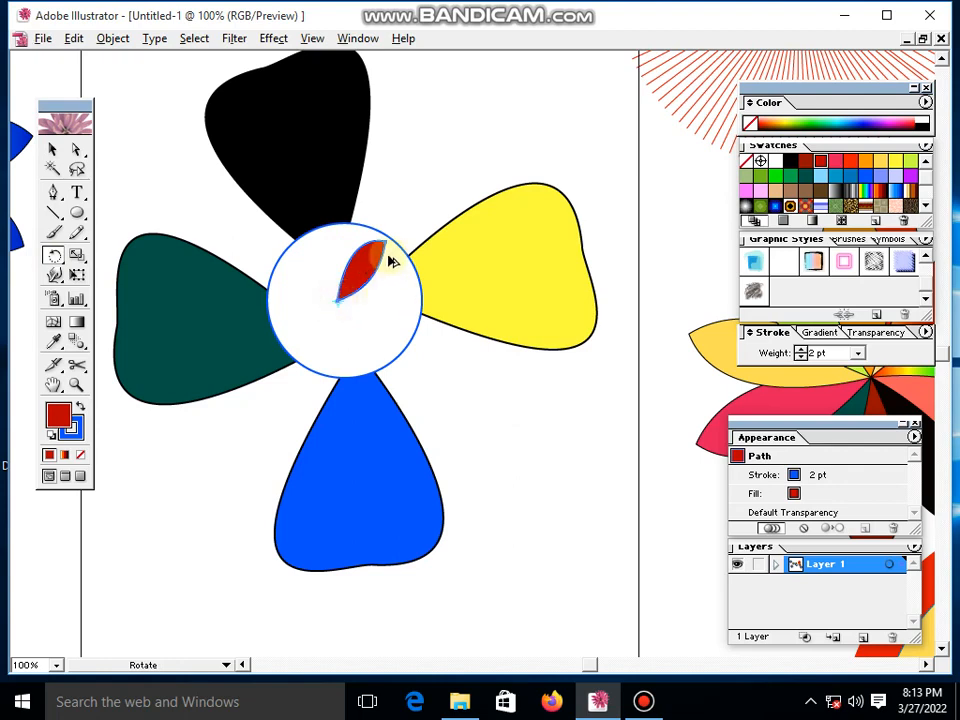
{"action": "left_click_drag", "start_coordinate": [388, 250], "coordinate": [411, 316]}
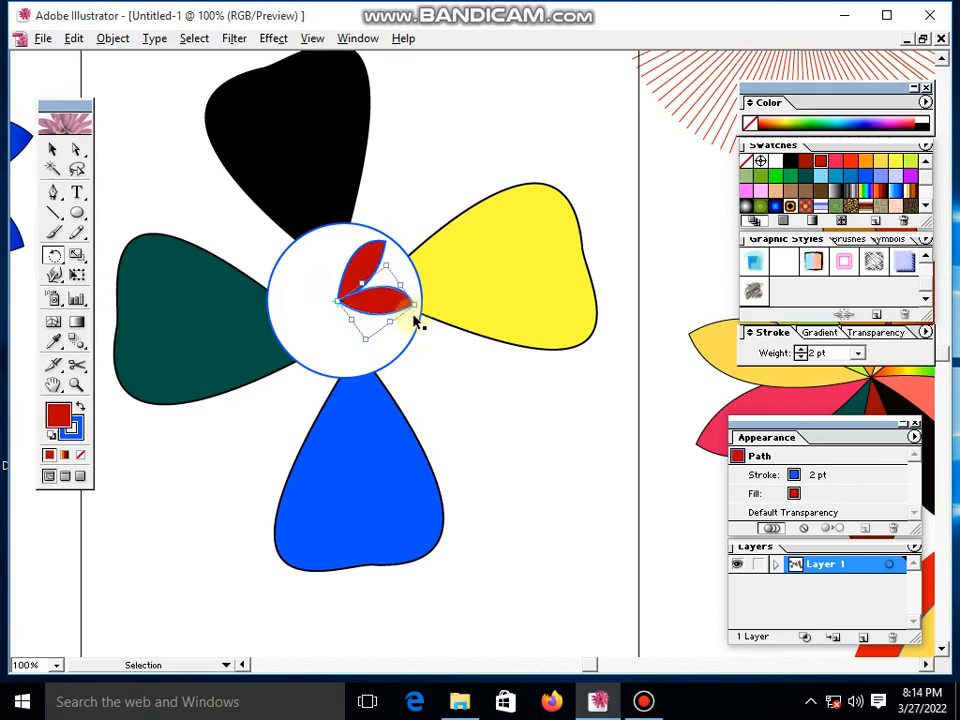
{"action": "key", "text": "ctrl+s"}
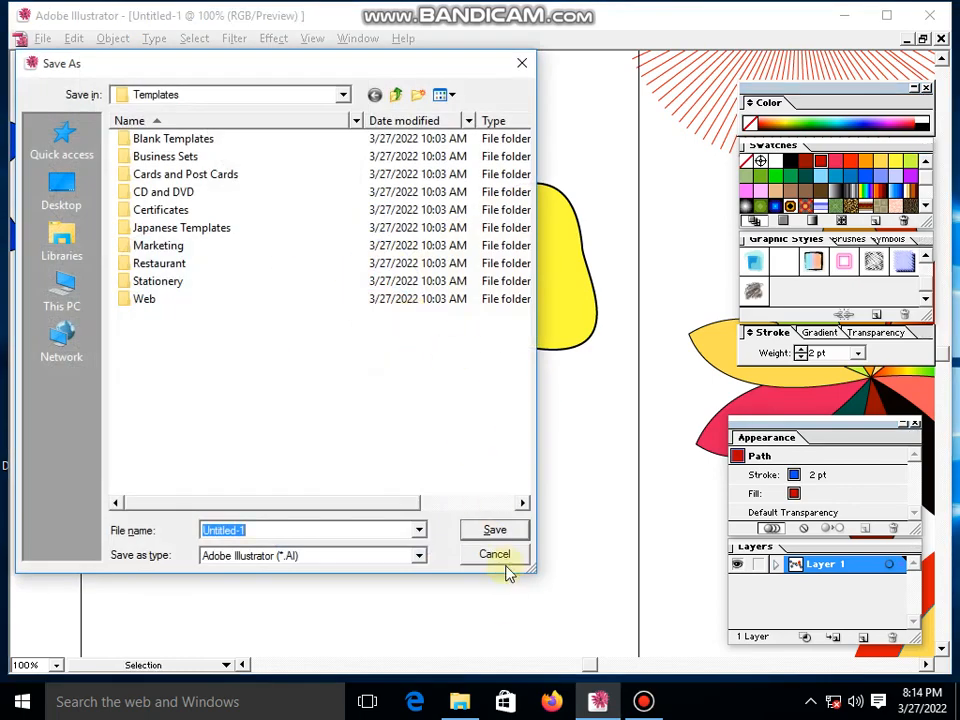
{"action": "left_click", "coordinate": [494, 554]}
- Repeat the rotated copy until seven red leaves fan out around the white circle's centre, and deselect them
{"action": "key", "text": "ctrl+d"}
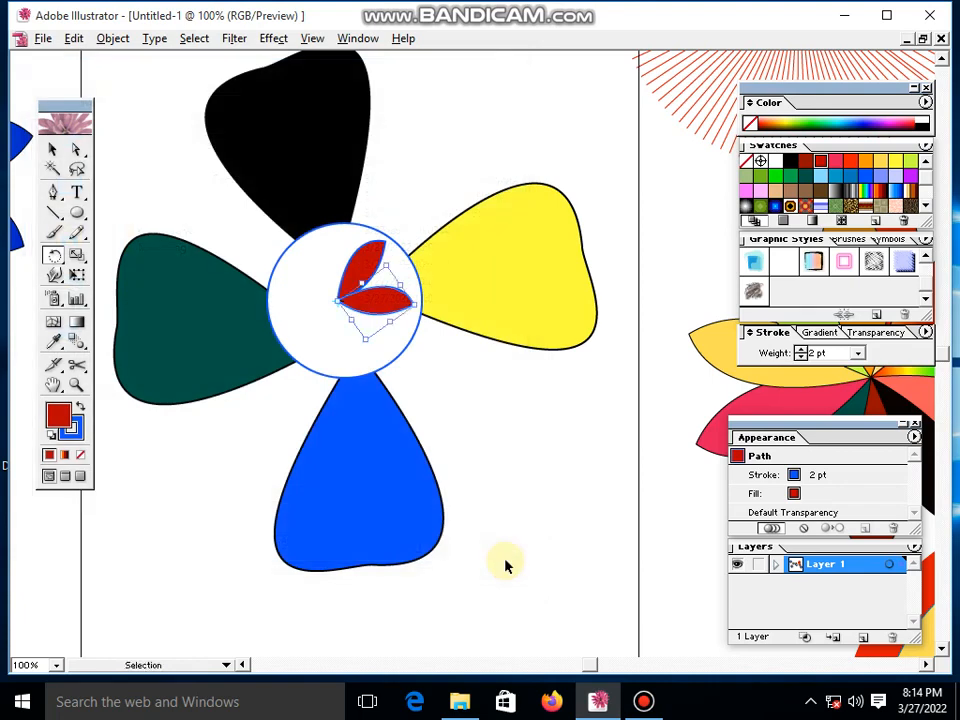
{"action": "key", "text": "ctrl+d"}
{"action": "key", "text": "ctrl+d"}
{"action": "key", "text": "ctrl+d"}
{"action": "key", "text": "ctrl+d"}
{"action": "key", "text": "ctrl+d"}
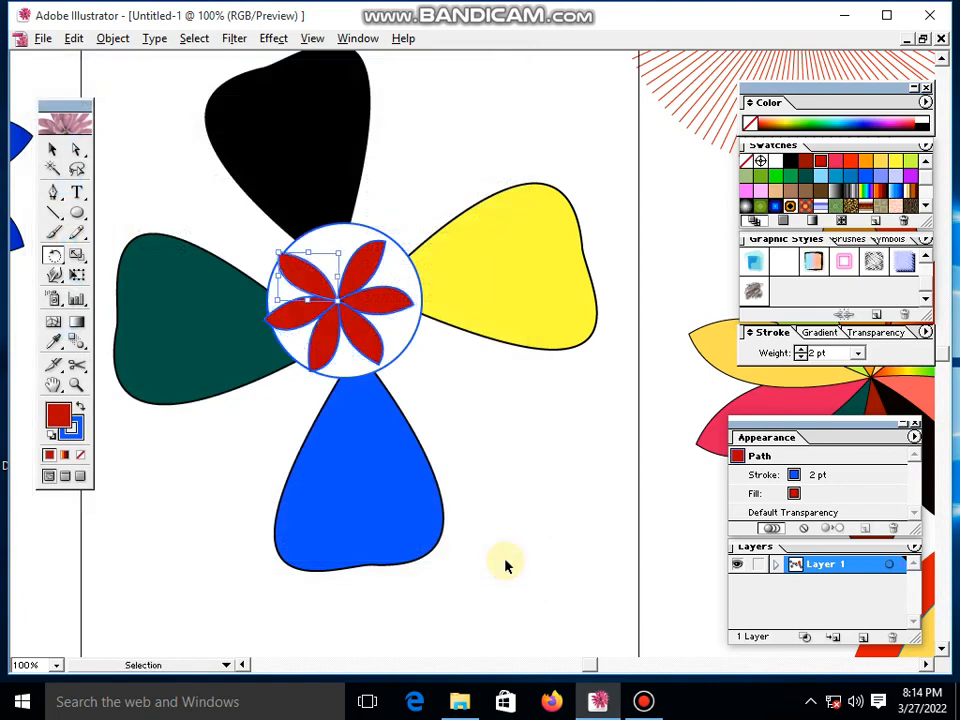
{"action": "key", "text": "ctrl+d"}
{"action": "left_click", "coordinate": [506, 562], "text": "ctrl"}
{"action": "left_click", "coordinate": [50, 152]}
{"action": "left_click", "coordinate": [468, 411]}
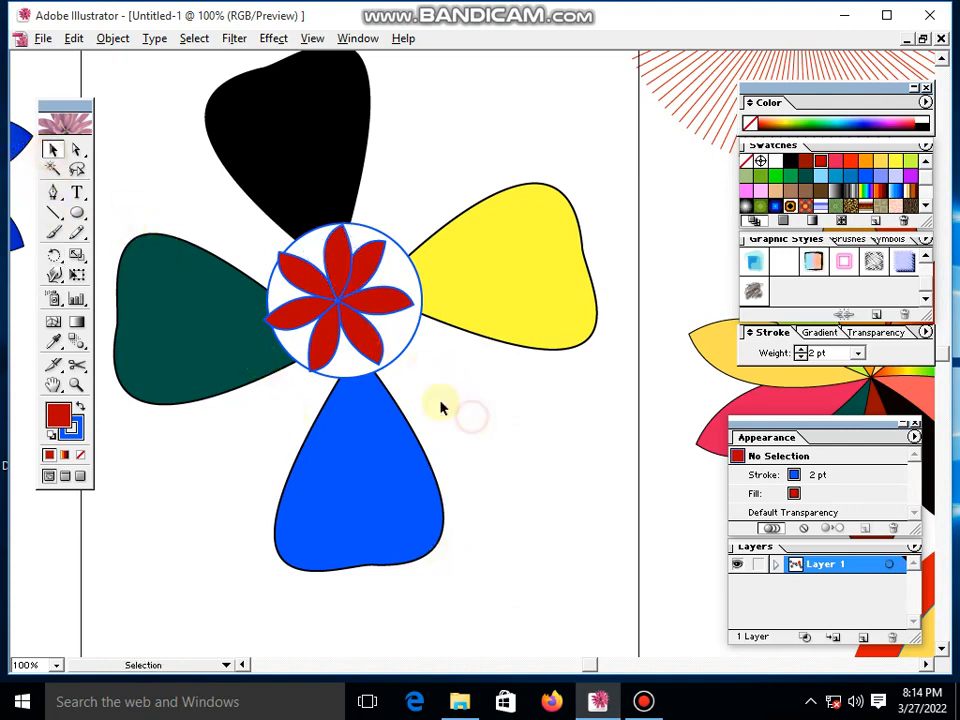
- Select all seven small red leaves inside the white circle and group them
{"action": "left_click", "coordinate": [354, 330]}
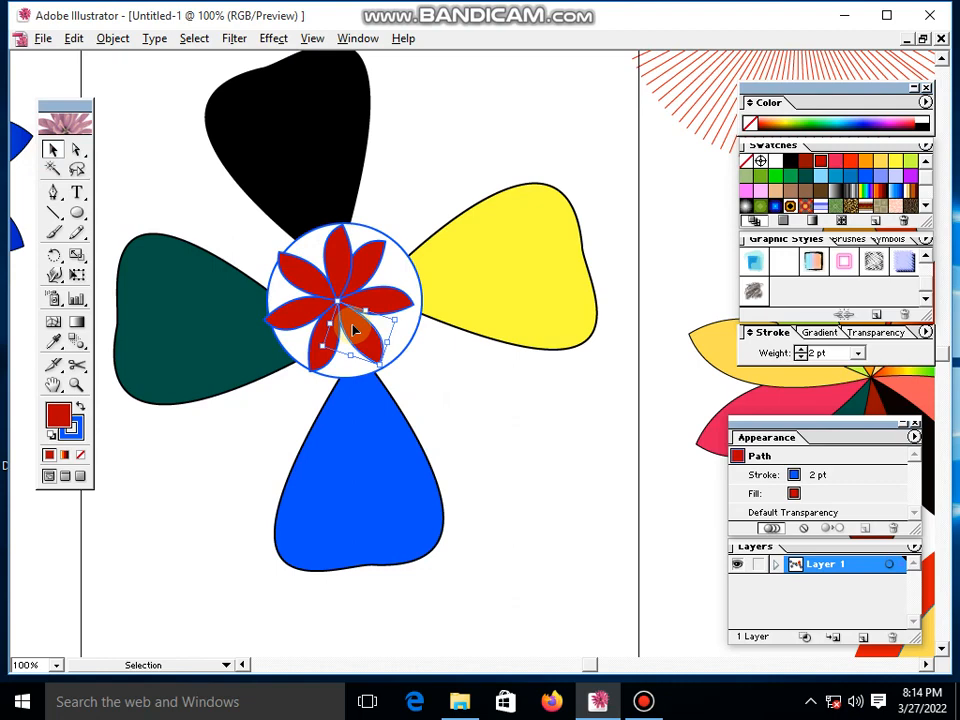
{"action": "left_click", "coordinate": [295, 320], "text": "shift"}
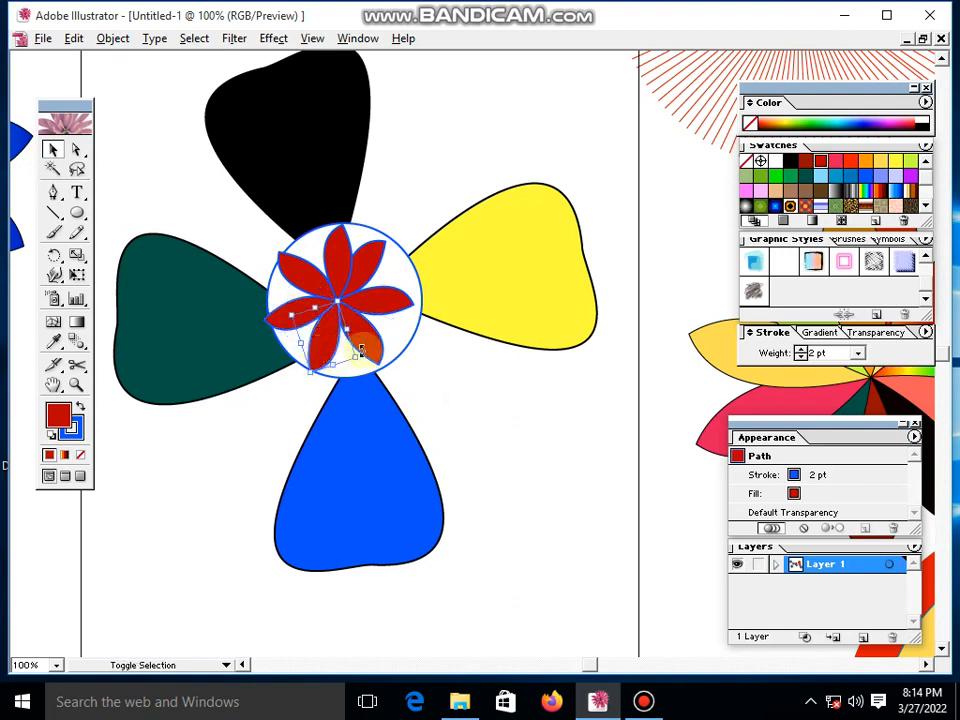
{"action": "left_click", "coordinate": [376, 338], "text": "shift"}
{"action": "left_click", "coordinate": [404, 303], "text": "shift"}
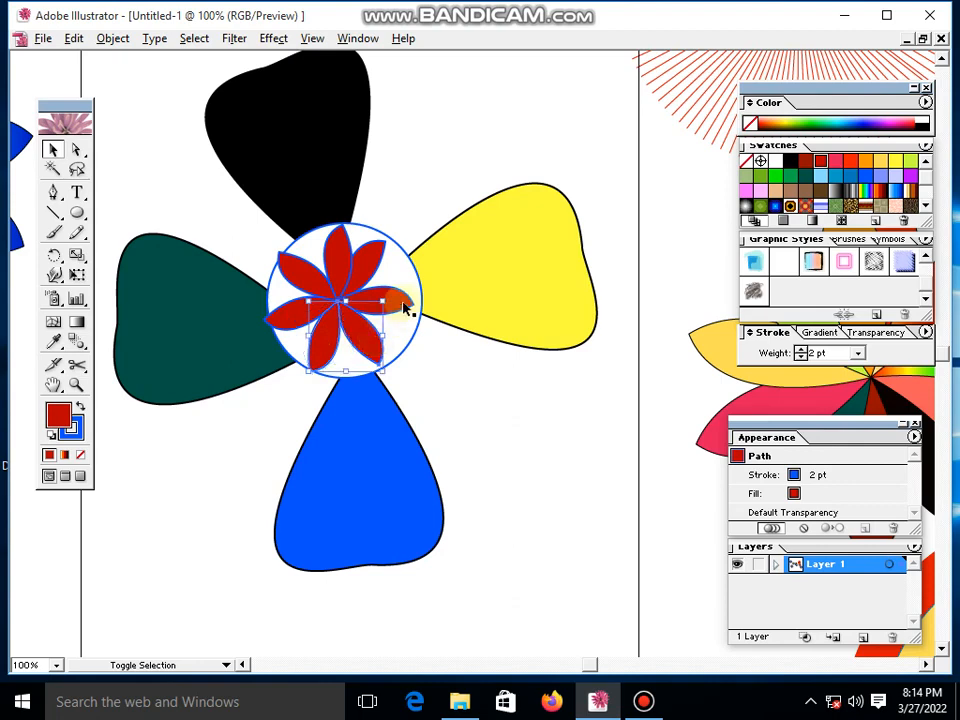
{"action": "left_click", "coordinate": [370, 264], "text": "shift"}
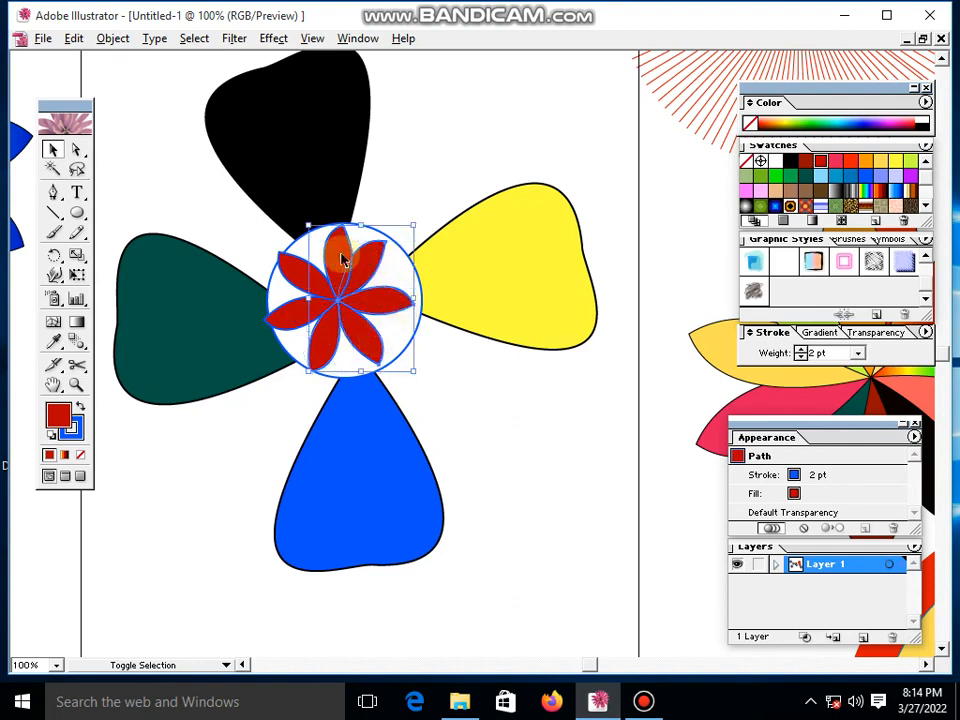
{"action": "left_click", "coordinate": [303, 316], "text": "shift"}
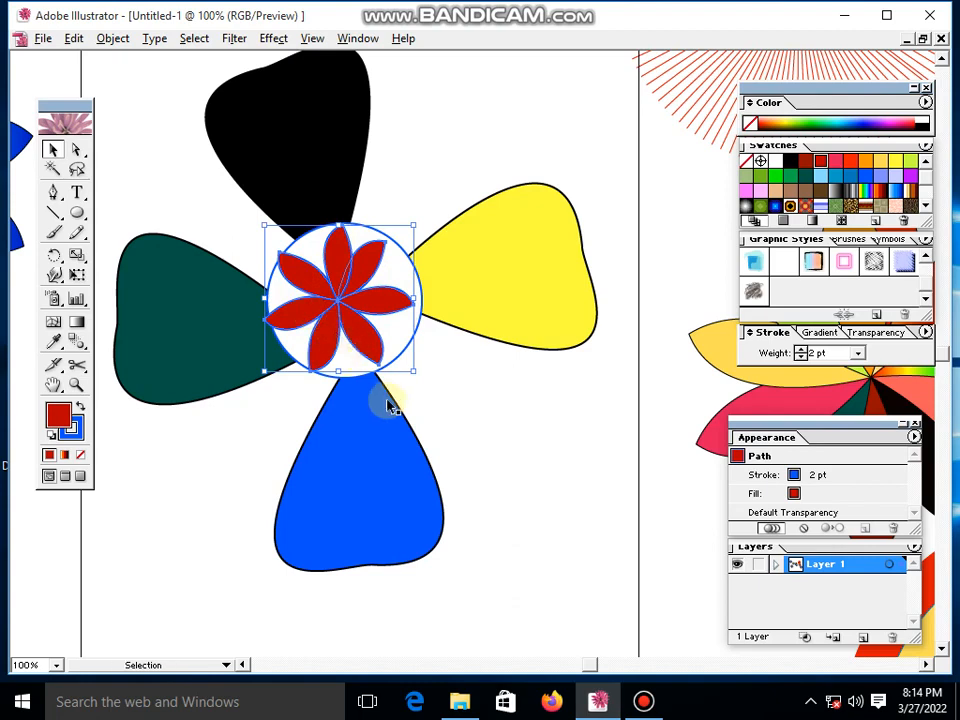
{"action": "left_click", "coordinate": [112, 39]}
{"action": "left_click", "coordinate": [171, 101]}
- Move the grouped red leaves slightly to the right so they sit centred in the white circle
{"action": "left_click", "coordinate": [536, 505]}
{"action": "left_click", "coordinate": [375, 312]}
{"action": "left_click_drag", "start_coordinate": [342, 298], "coordinate": [349, 298]}
{"action": "left_click", "coordinate": [533, 459]}
{"action": "left_click", "coordinate": [349, 326]}
{"action": "left_click", "coordinate": [510, 429]}
- Select the large petals, the centre circle and the red leaves together and group them into one flower
{"action": "left_click_drag", "start_coordinate": [589, 531], "coordinate": [285, 204]}
{"action": "left_click", "coordinate": [514, 467]}
{"action": "left_click_drag", "start_coordinate": [529, 568], "coordinate": [190, 180]}
{"action": "left_click", "coordinate": [118, 38]}
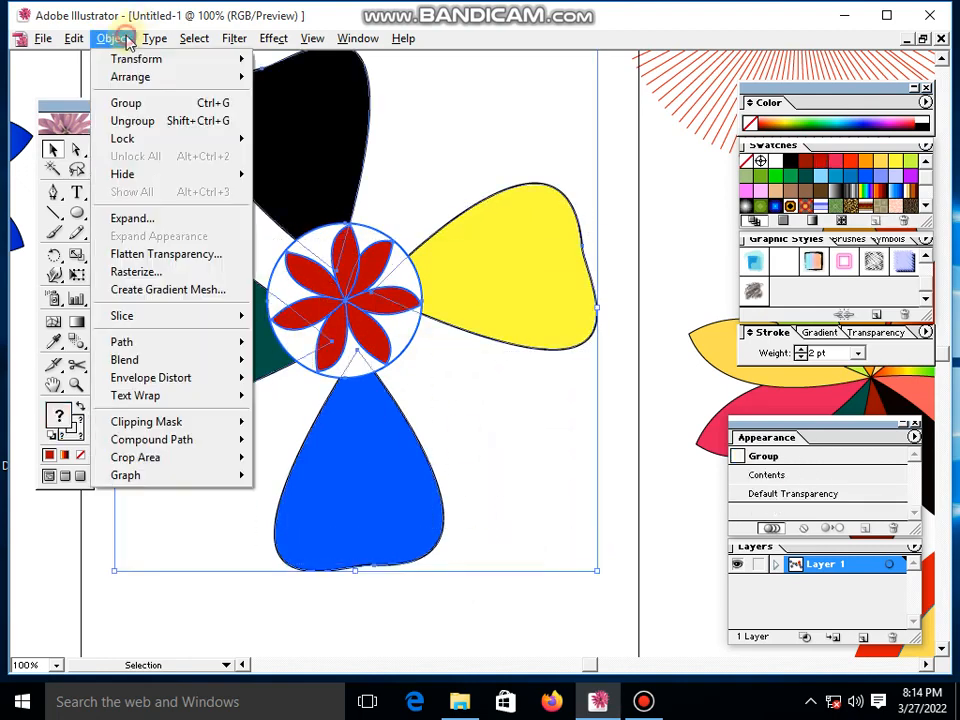
{"action": "left_click", "coordinate": [160, 104]}
- Move the complete grouped flower slightly down and to the left on the page
{"action": "left_click", "coordinate": [512, 451]}
{"action": "left_click_drag", "start_coordinate": [292, 292], "coordinate": [329, 332]}
{"action": "left_click_drag", "start_coordinate": [336, 275], "coordinate": [336, 283]}
{"action": "mouse_move", "coordinate": [379, 321]}
{"action": "left_mouse_down"}
{"action": "mouse_move", "coordinate": [327, 303]}
{"action": "mouse_move", "coordinate": [375, 317]}
{"action": "left_mouse_up"}
- Delete the complete multicoloured flower from the page
{"action": "left_click", "coordinate": [108, 246]}
{"action": "left_click", "coordinate": [350, 320]}
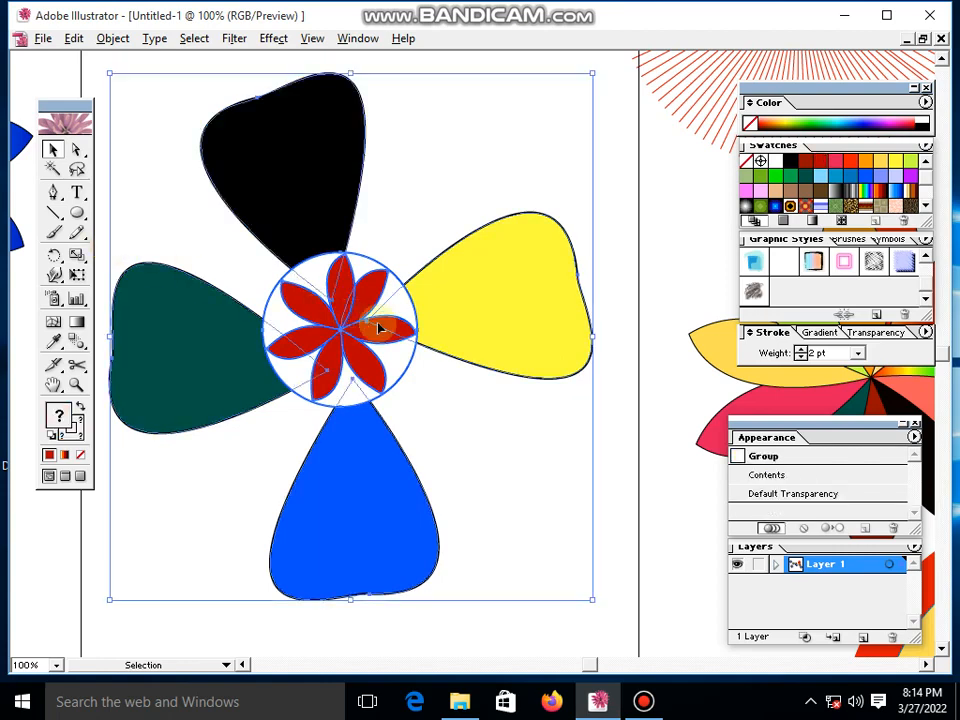
{"action": "key", "text": "Delete"}
- Draw a closed, upright leaf-shaped petal with the Pen tool in the upper middle of the empty page
{"action": "left_click", "coordinate": [53, 191]}
{"action": "left_click", "coordinate": [319, 283]}
{"action": "left_click_drag", "start_coordinate": [352, 139], "coordinate": [361, 177]}
{"action": "left_click", "coordinate": [321, 283]}
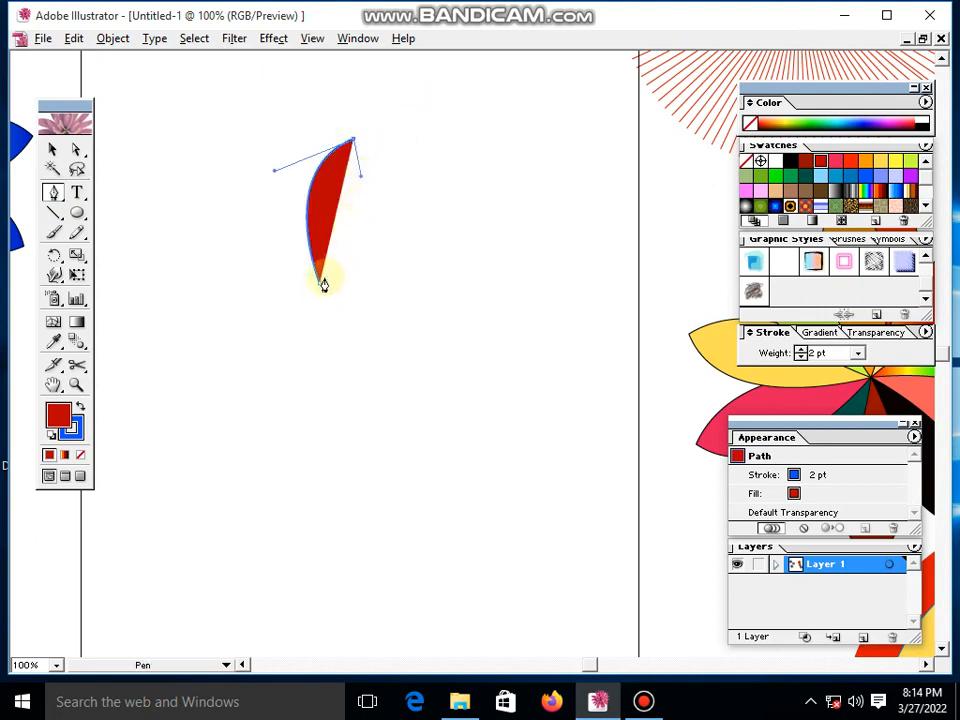
{"action": "left_click_drag", "start_coordinate": [319, 283], "coordinate": [274, 375]}
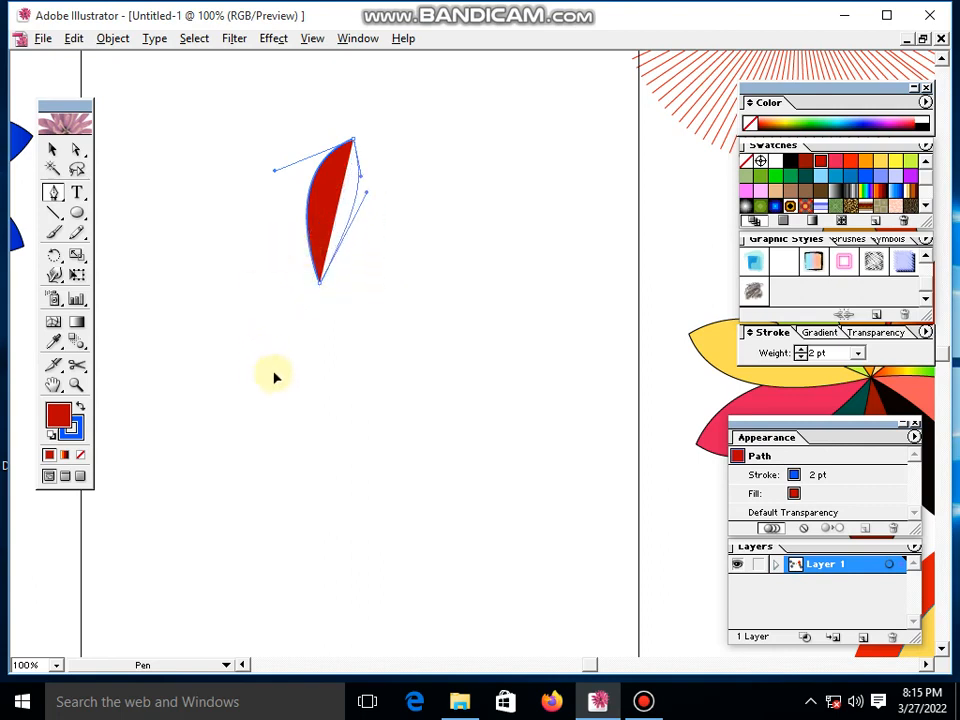
- Make a clockwise rotated copy of the new petal about a point a short distance below its lower tip
{"action": "left_click", "coordinate": [53, 151]}
{"action": "left_click_drag", "start_coordinate": [249, 174], "coordinate": [448, 381]}
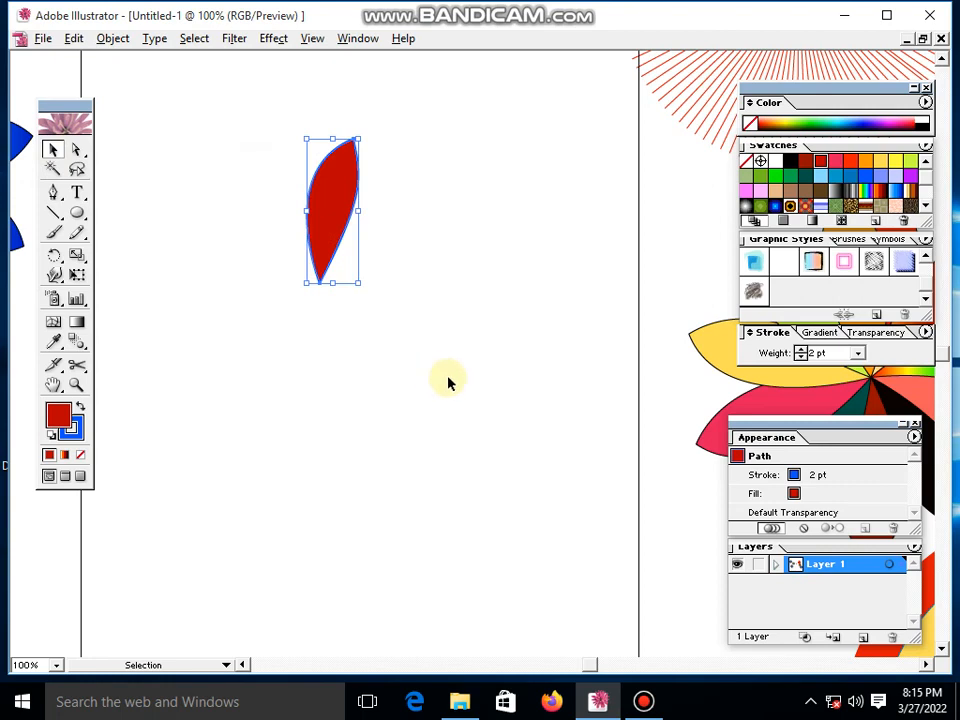
{"action": "left_click", "coordinate": [54, 255]}
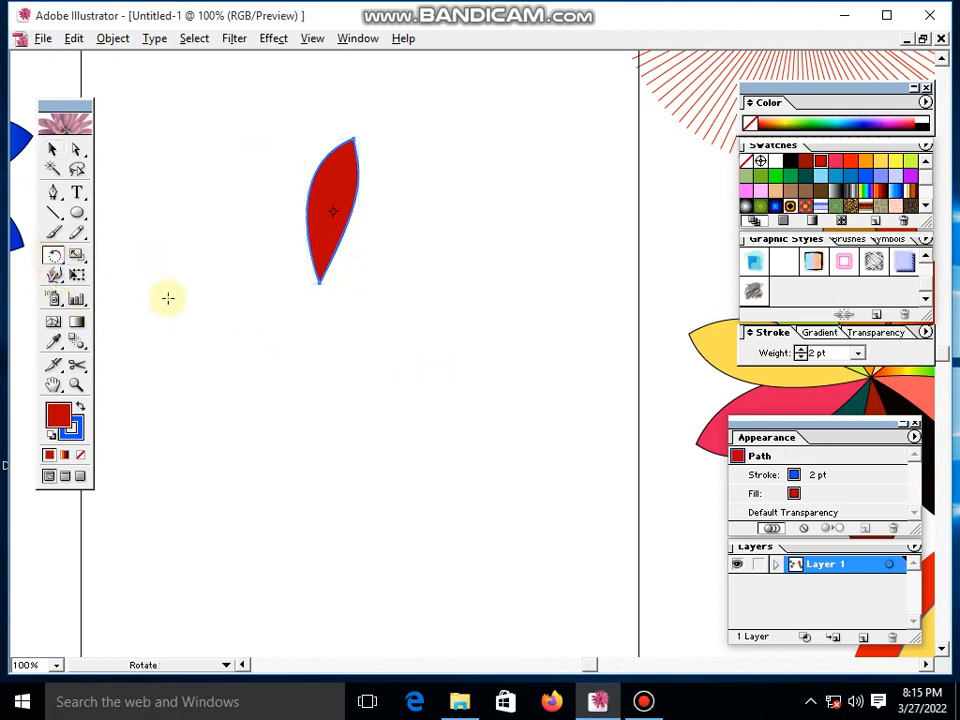
{"action": "left_click", "coordinate": [318, 345]}
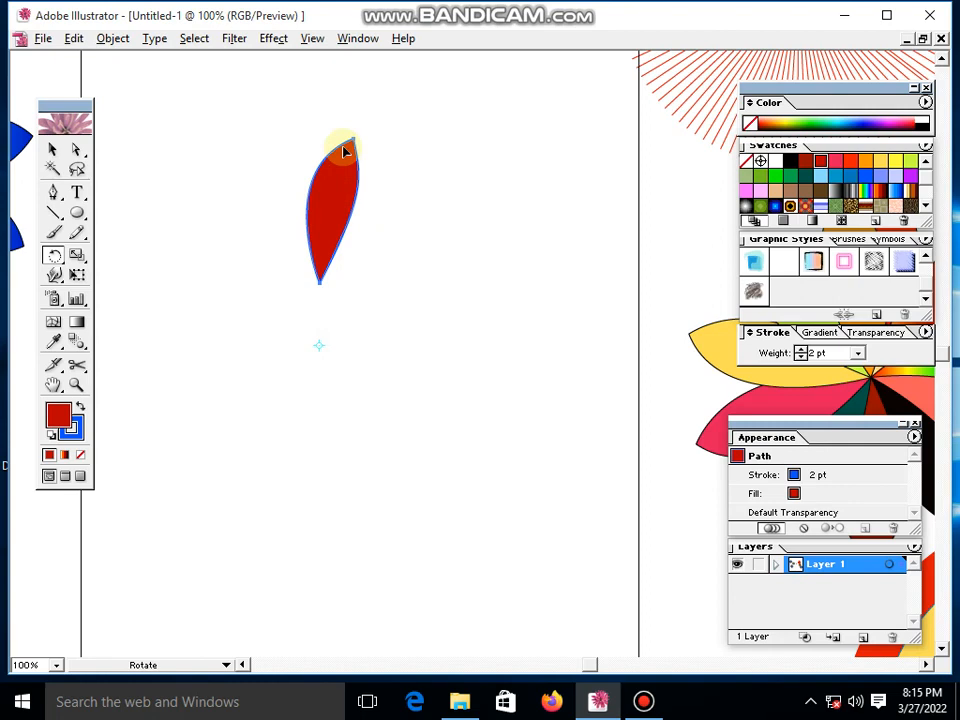
{"action": "left_click_drag", "start_coordinate": [350, 138], "coordinate": [431, 239]}
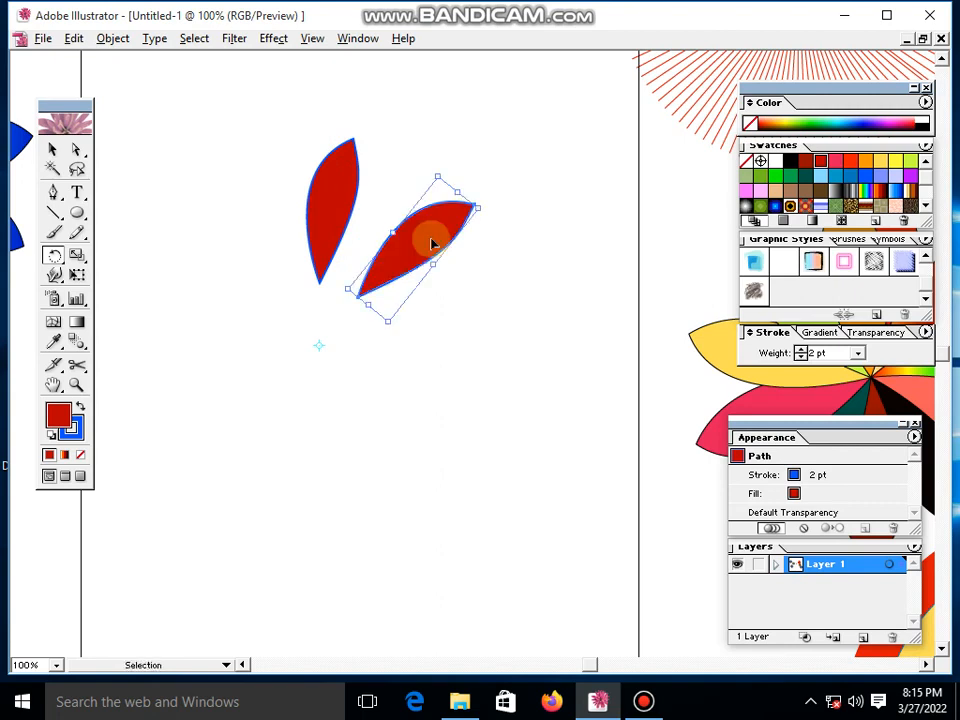
- Repeat the rotated copy until nine red petals form a full ring with an open centre
{"action": "key", "text": "ctrl+d"}
{"action": "key", "text": "ctrl+d"}
{"action": "key", "text": "ctrl+d"}
{"action": "key", "text": "ctrl+d"}
{"action": "key", "text": "ctrl+d"}
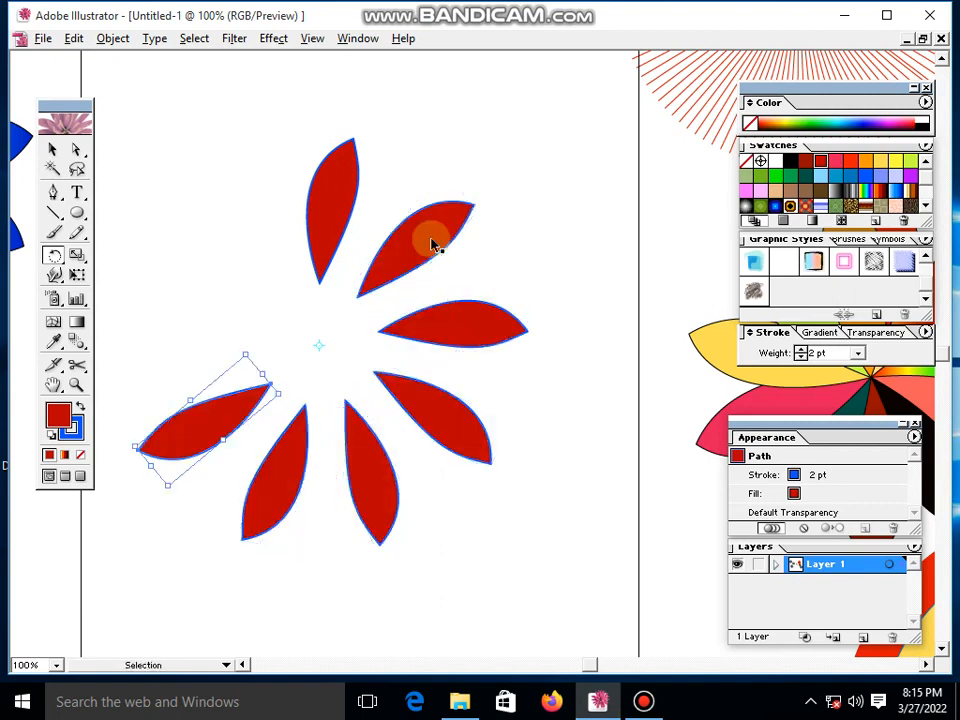
{"action": "key", "text": "ctrl+d"}
{"action": "key", "text": "ctrl+d"}
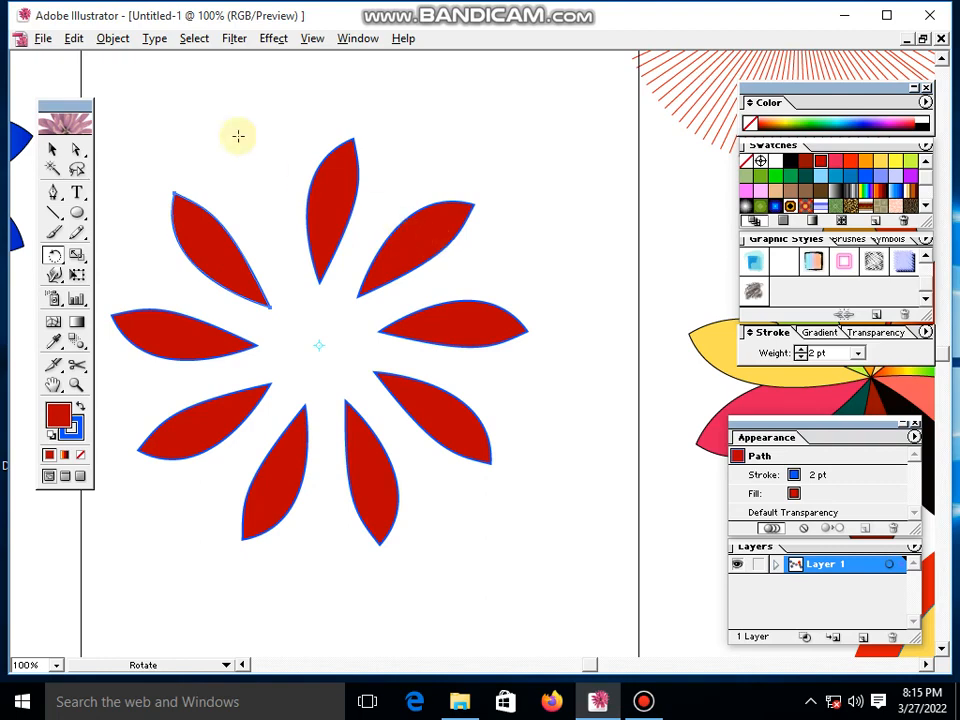
- Select all nine petals, move them together slightly to the right and up, and deselect them
{"action": "left_click", "coordinate": [52, 149]}
{"action": "left_click", "coordinate": [205, 228]}
{"action": "left_click_drag", "start_coordinate": [207, 143], "coordinate": [456, 465]}
{"action": "left_click_drag", "start_coordinate": [326, 221], "coordinate": [385, 200]}
{"action": "left_click", "coordinate": [352, 618]}
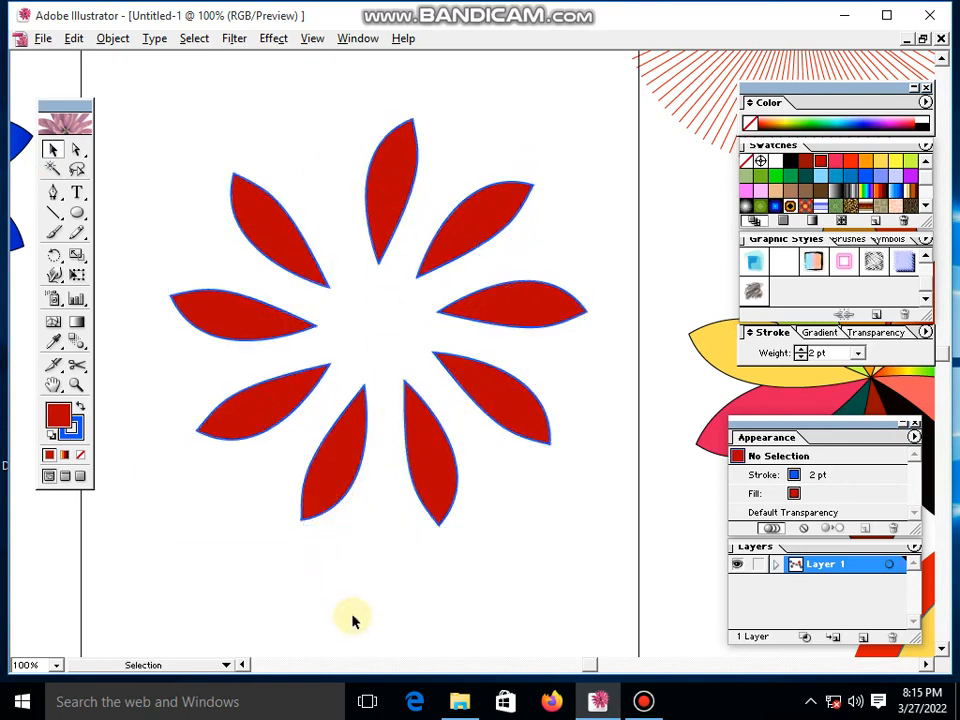
- Draw a circle over the petals' inner tips with the Ellipse tool and nudge it to the centre of the ring
{"action": "left_click", "coordinate": [77, 214]}
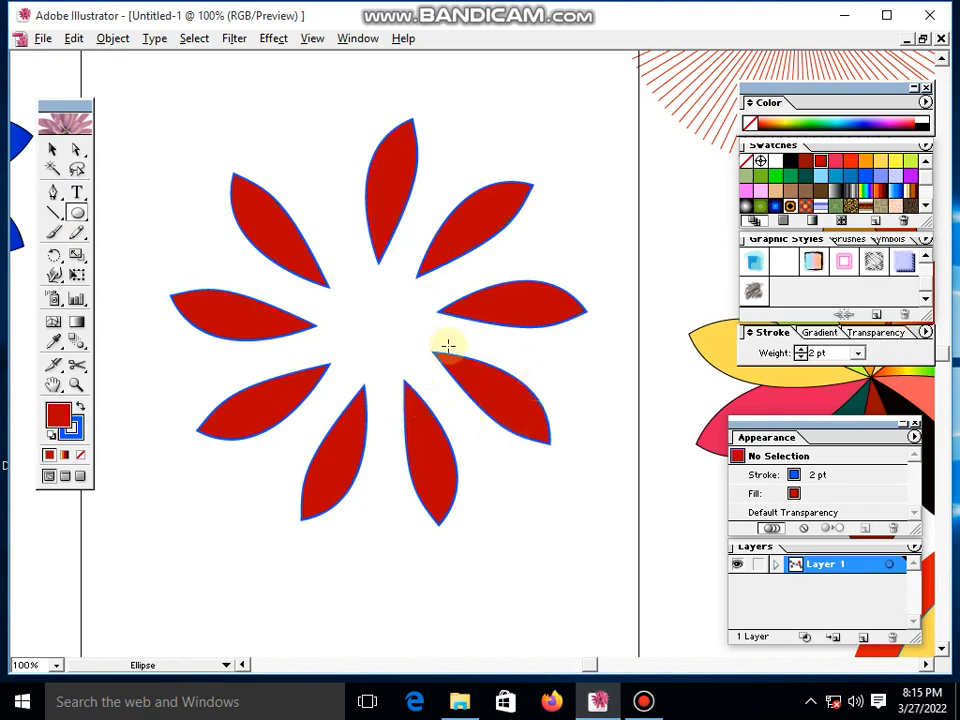
{"action": "left_click_drag", "start_coordinate": [390, 338], "coordinate": [446, 420]}
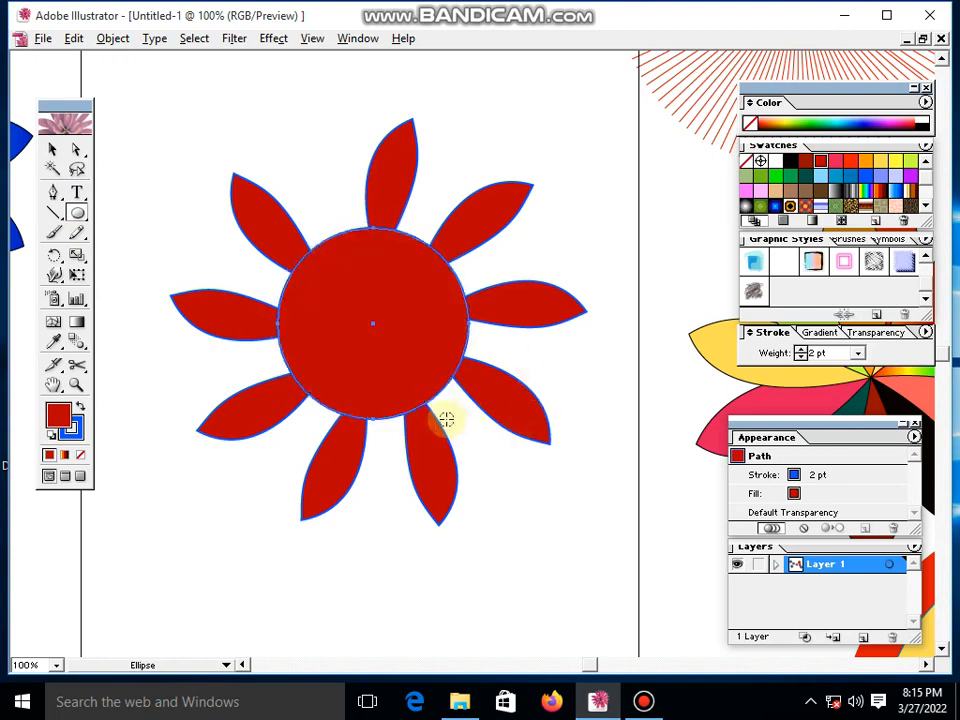
{"action": "left_click", "coordinate": [53, 152]}
{"action": "left_click", "coordinate": [193, 182]}
{"action": "left_click", "coordinate": [389, 305]}
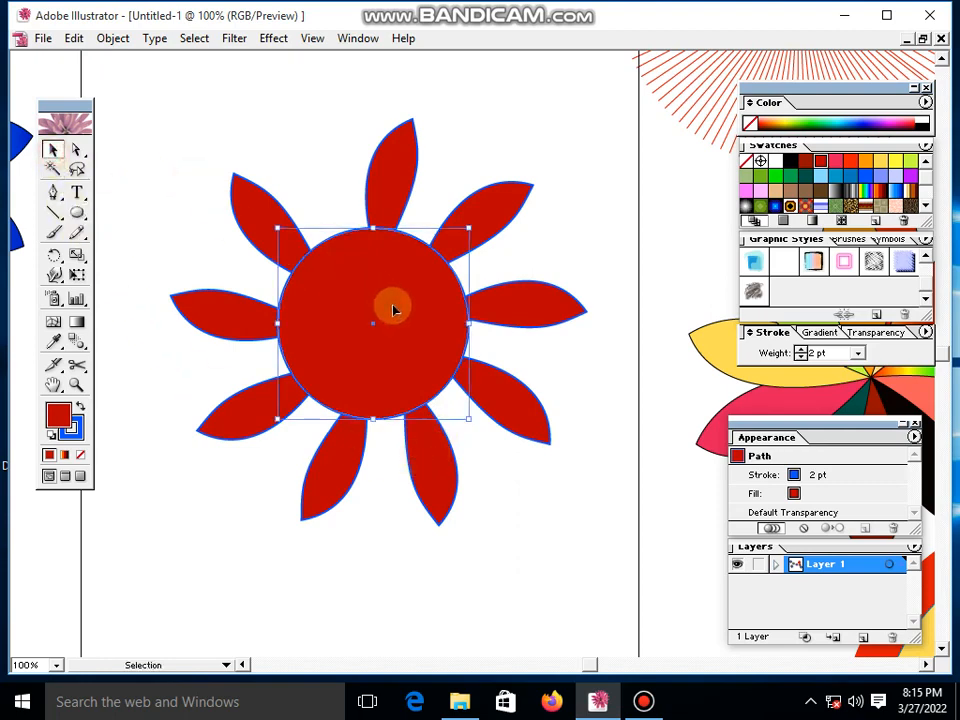
{"action": "left_click_drag", "start_coordinate": [393, 311], "coordinate": [400, 304]}
{"action": "left_click", "coordinate": [538, 538]}
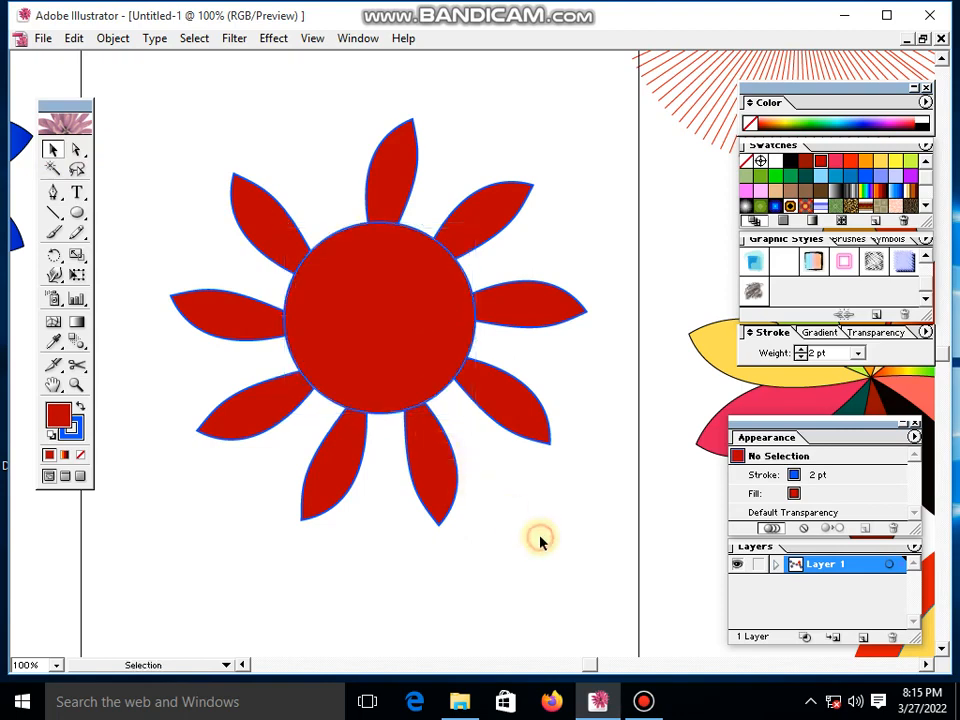
- Draw a closed crescent shape with the Pen tool inside the red circle, running from its upper left to its right side
{"action": "left_click", "coordinate": [53, 191]}
{"action": "left_click", "coordinate": [313, 272]}
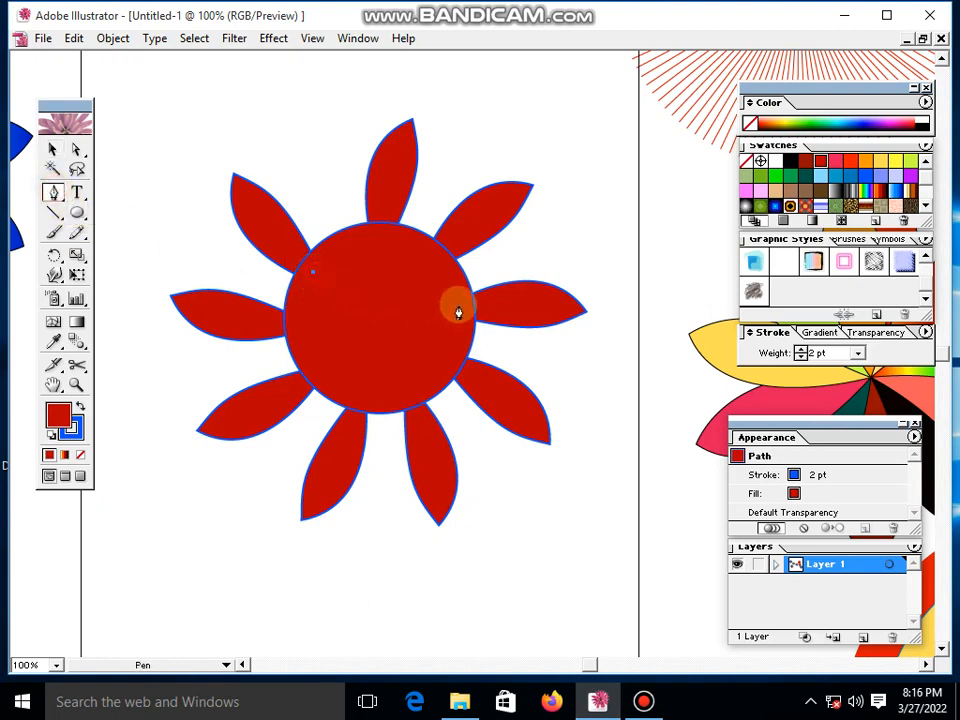
{"action": "left_click_drag", "start_coordinate": [445, 313], "coordinate": [414, 373]}
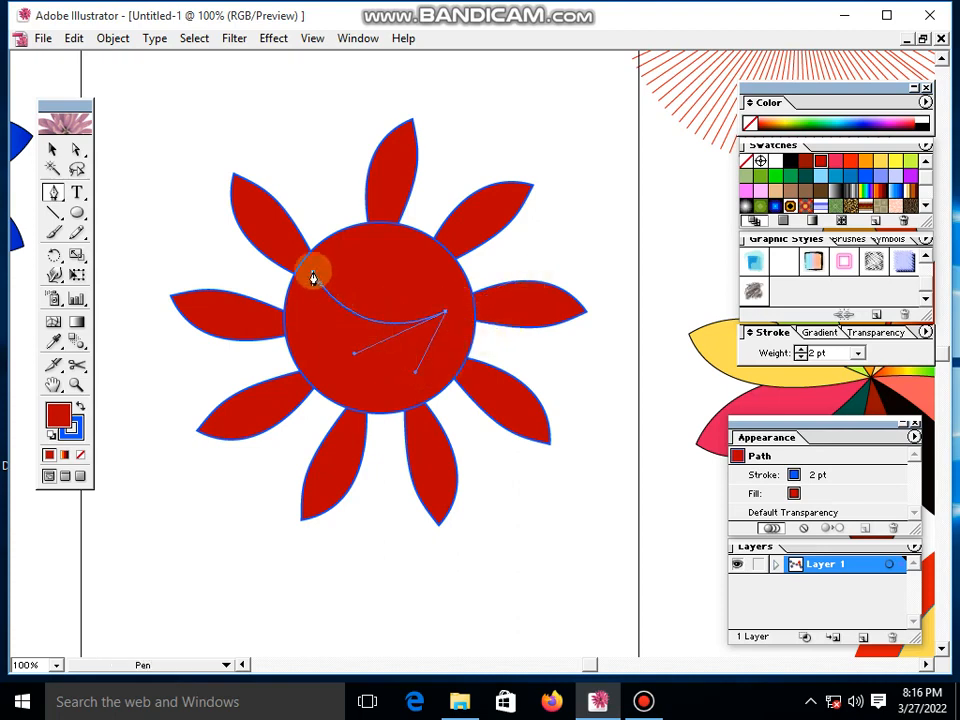
{"action": "left_click_drag", "start_coordinate": [313, 273], "coordinate": [347, 173]}
{"action": "left_click_drag", "start_coordinate": [327, 108], "coordinate": [325, 138]}
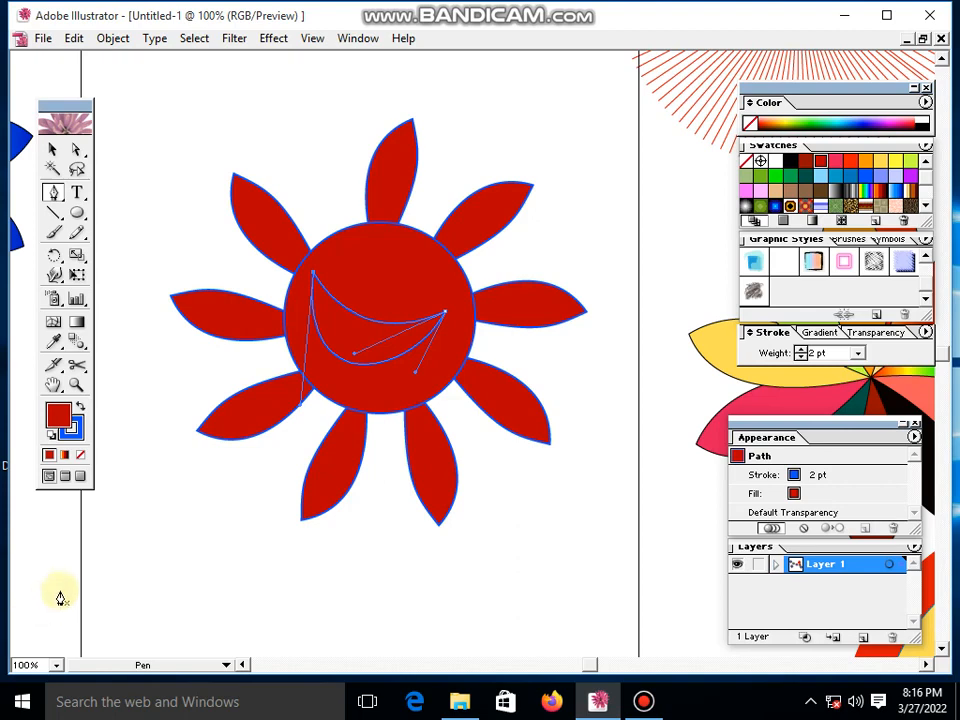
- Fill the crescent inside the red circle with light yellow-orange
{"action": "left_click", "coordinate": [52, 152]}
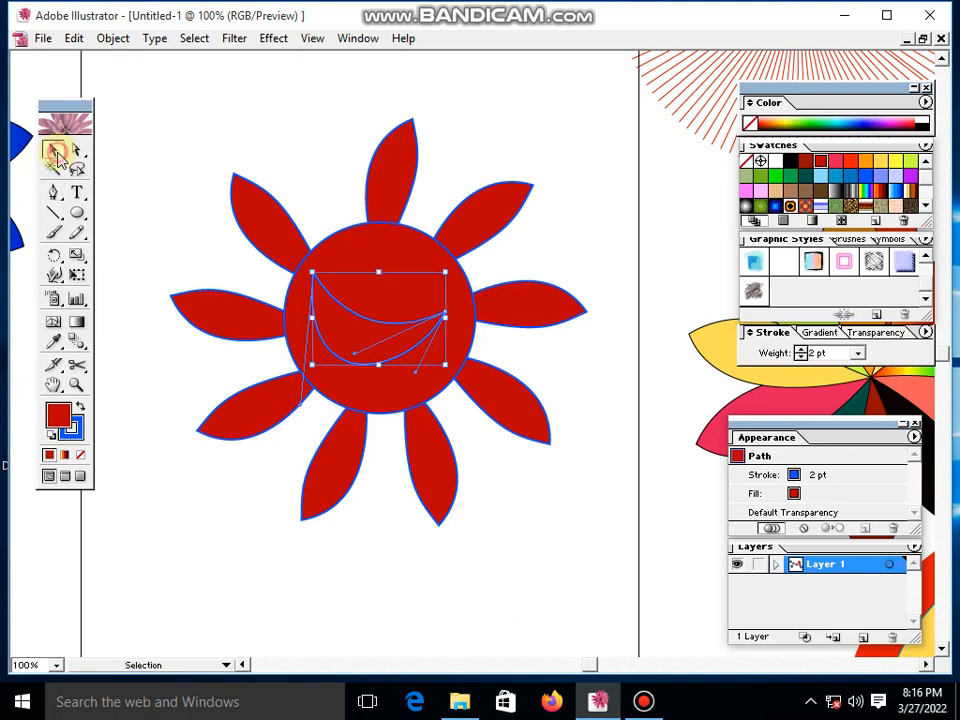
{"action": "left_click", "coordinate": [471, 589]}
{"action": "left_click", "coordinate": [357, 340]}
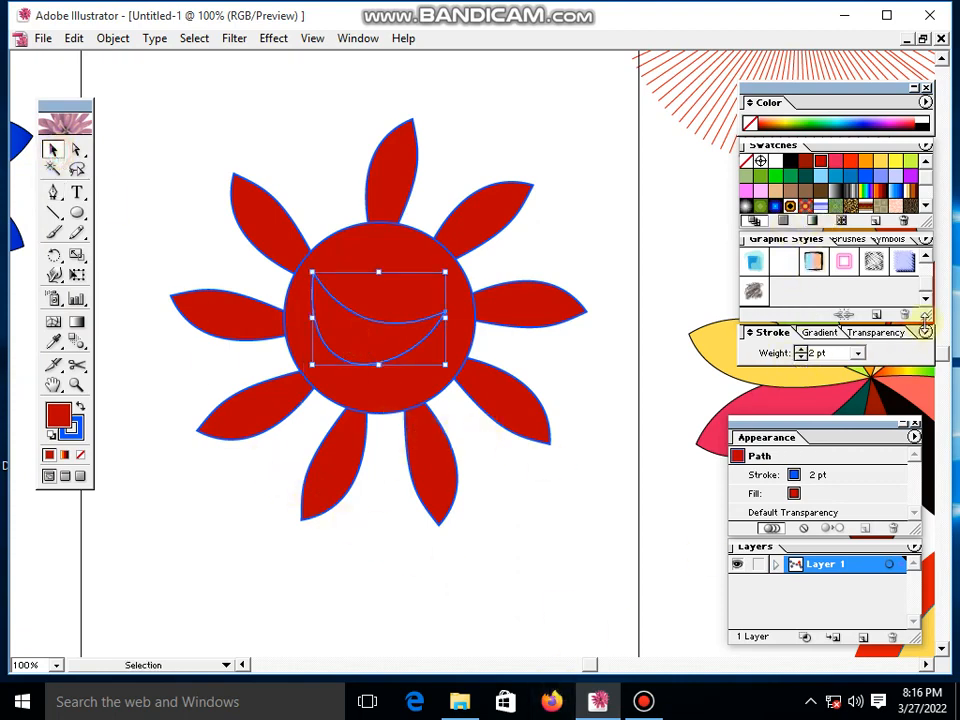
{"action": "left_click", "coordinate": [874, 163]}
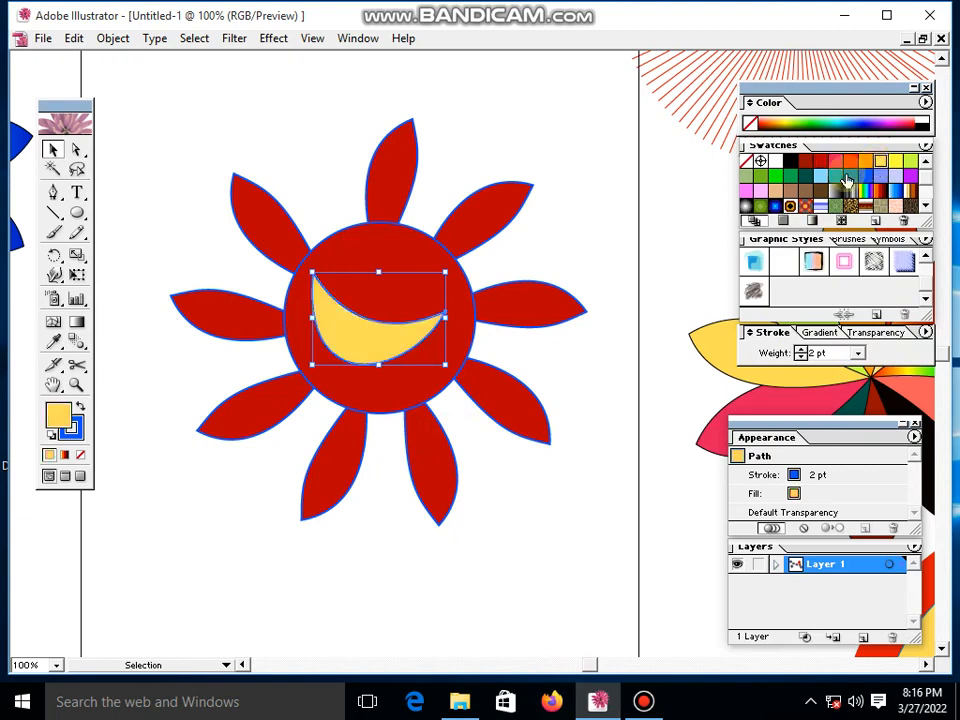
{"action": "left_click", "coordinate": [545, 480]}
- Move the yellow crescent slightly to the right and up inside the red circle
{"action": "left_click", "coordinate": [355, 313]}
{"action": "left_click_drag", "start_coordinate": [369, 336], "coordinate": [388, 334]}
{"action": "left_click", "coordinate": [510, 494]}
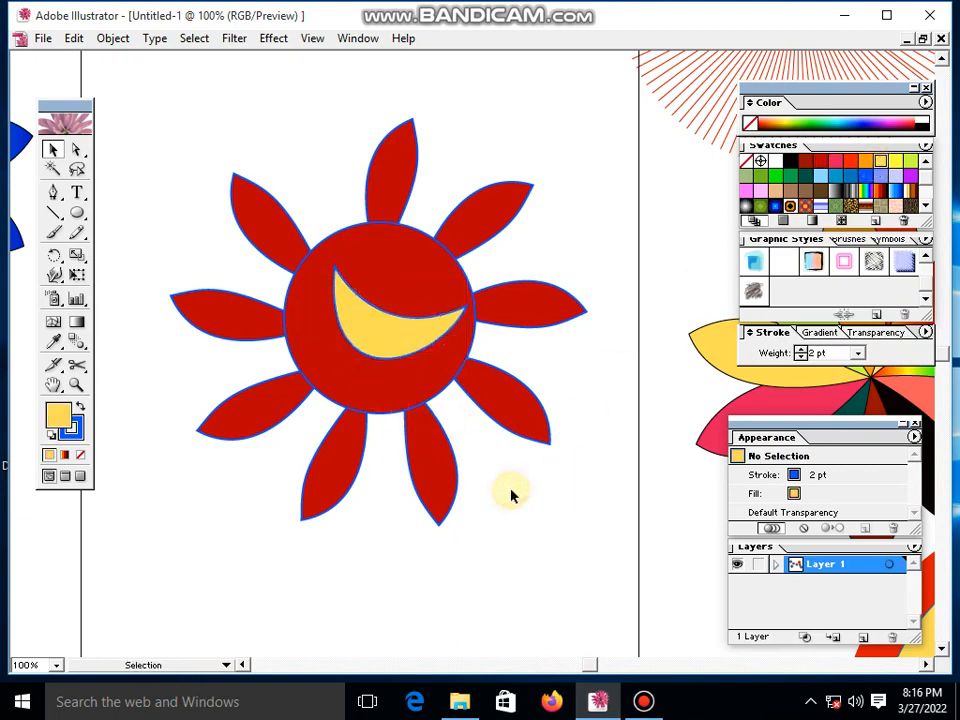
{"action": "left_click", "coordinate": [396, 347]}
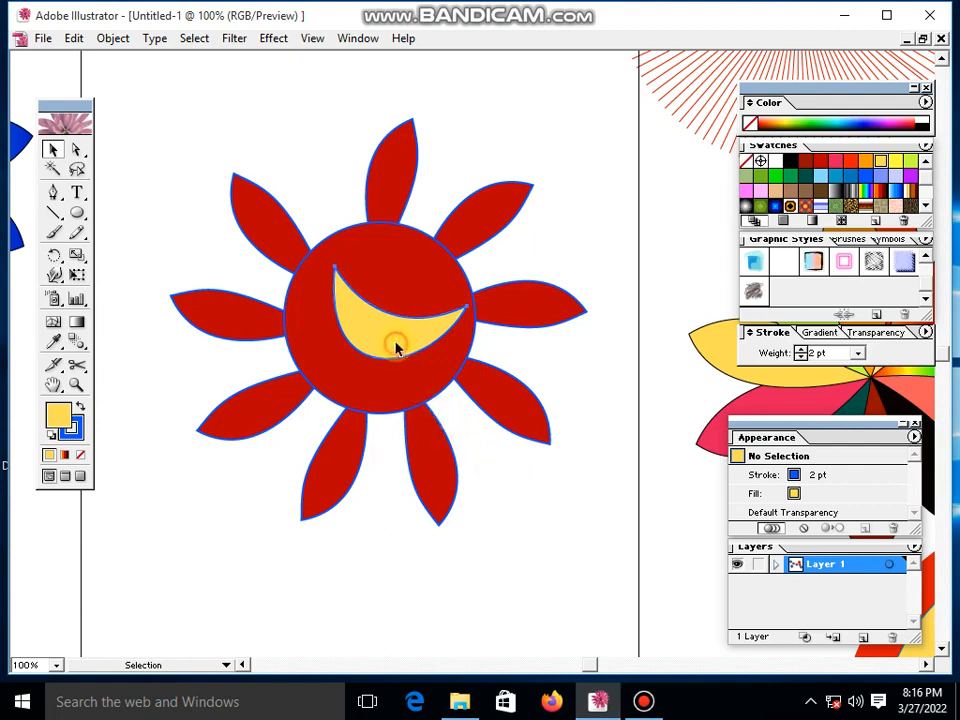
- Shift the yellow crescent slightly left inside the circle, and group it with the circle and all nine petals
{"action": "mouse_move", "coordinate": [396, 347]}
{"action": "left_mouse_down"}
{"action": "mouse_move", "coordinate": [407, 356]}
{"action": "mouse_move", "coordinate": [407, 343]}
{"action": "mouse_move", "coordinate": [396, 344]}
{"action": "left_mouse_up"}
{"action": "left_click", "coordinate": [543, 502]}
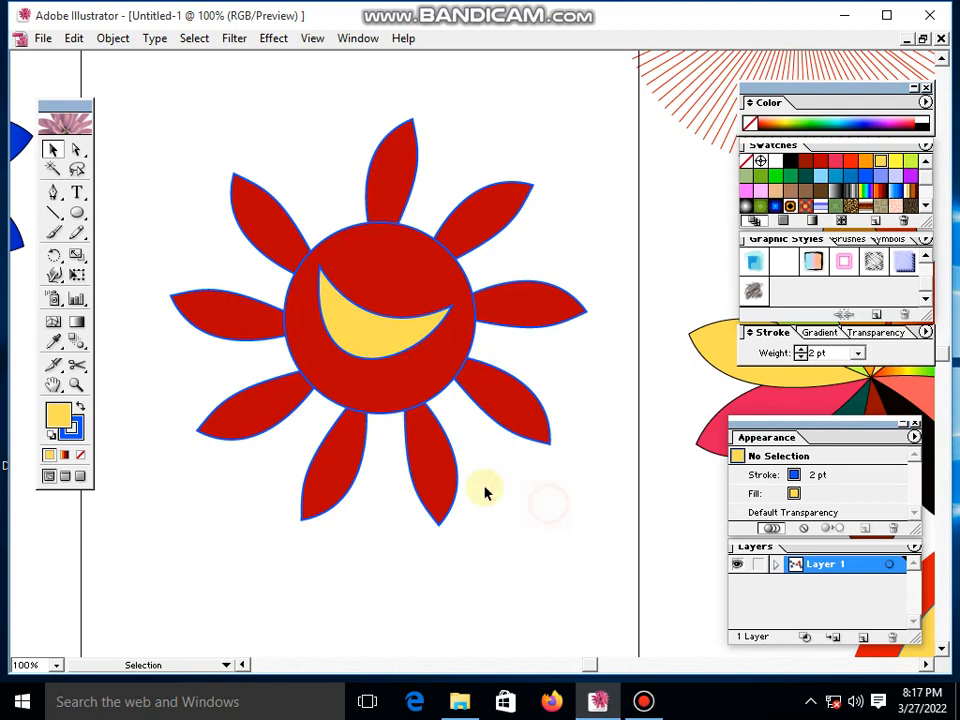
{"action": "left_click_drag", "start_coordinate": [225, 118], "coordinate": [529, 484]}
{"action": "left_click", "coordinate": [106, 38]}
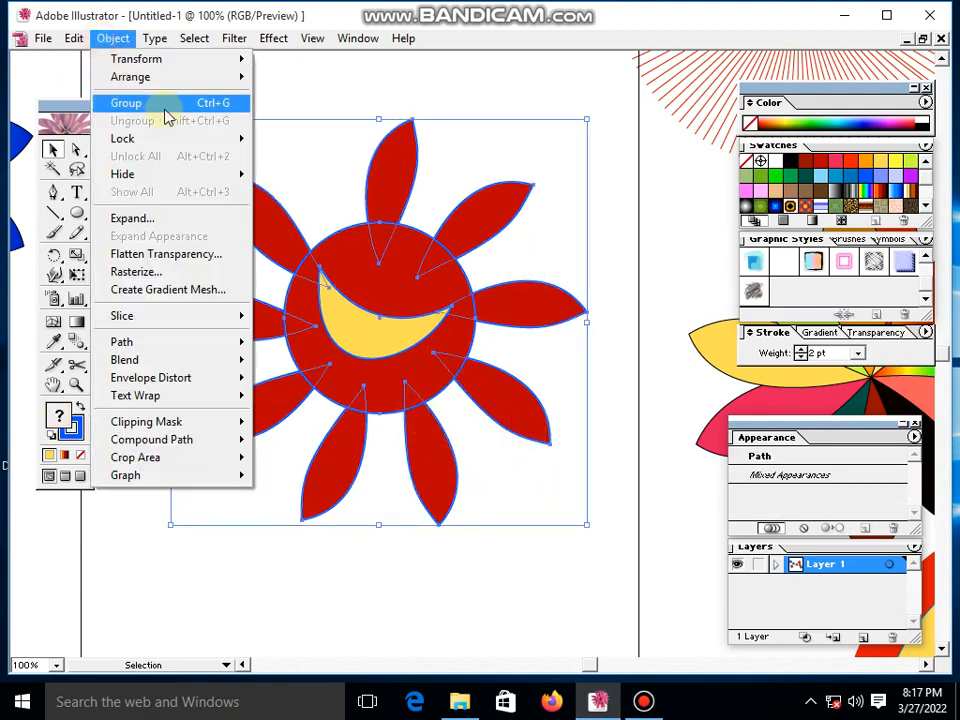
{"action": "left_click", "coordinate": [165, 115]}
- Move the grouped flower slightly down on the page and deselect it
{"action": "left_click", "coordinate": [150, 158]}
{"action": "left_click_drag", "start_coordinate": [343, 272], "coordinate": [382, 321]}
{"action": "left_click", "coordinate": [444, 540]}
{"action": "left_click_drag", "start_coordinate": [392, 266], "coordinate": [392, 290]}
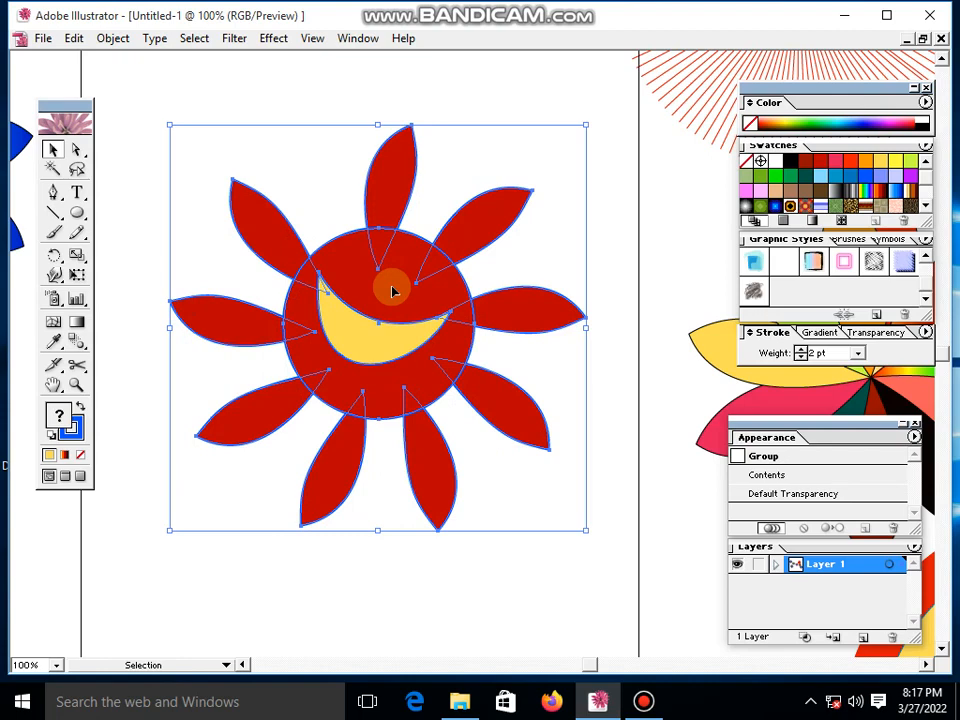
{"action": "left_click", "coordinate": [205, 94]}
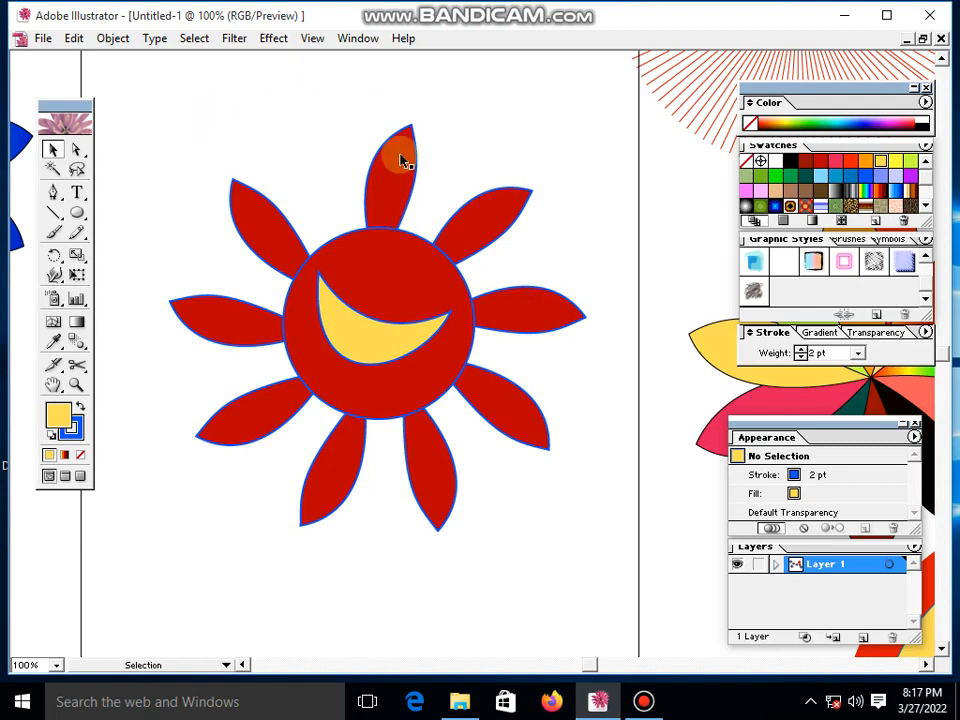
{"action": "left_click", "coordinate": [640, 706]}
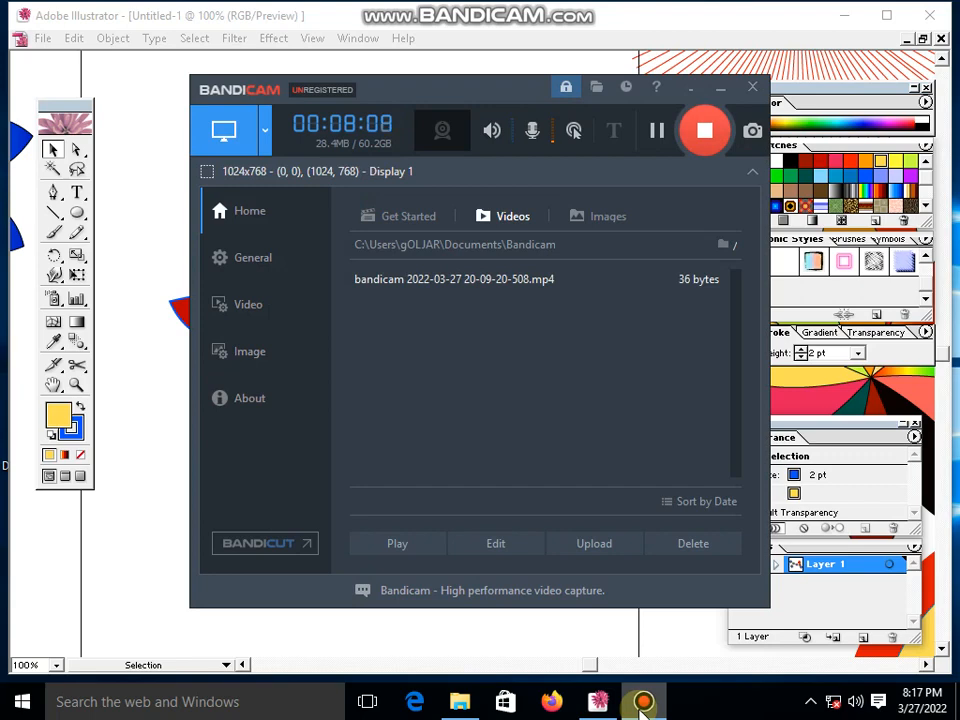
{"action": "left_click", "coordinate": [643, 704]}
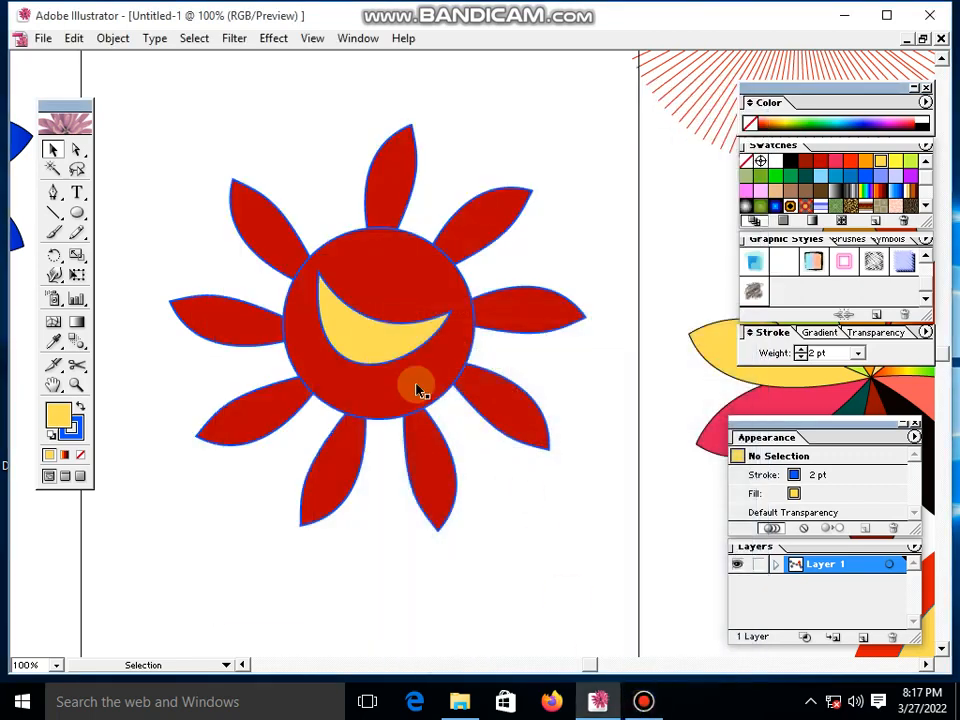
- Move the grouped flower up and to the left, adjust it slightly back to the right, and deselect it
{"action": "left_click_drag", "start_coordinate": [369, 335], "coordinate": [328, 300]}
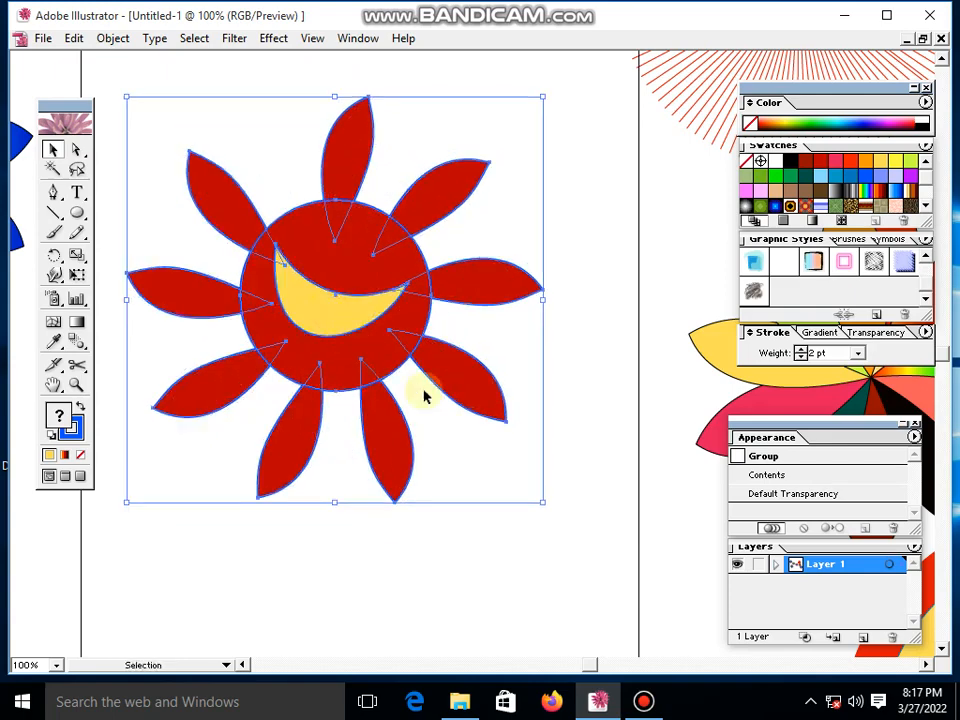
{"action": "left_click", "coordinate": [519, 442]}
{"action": "left_click", "coordinate": [484, 281]}
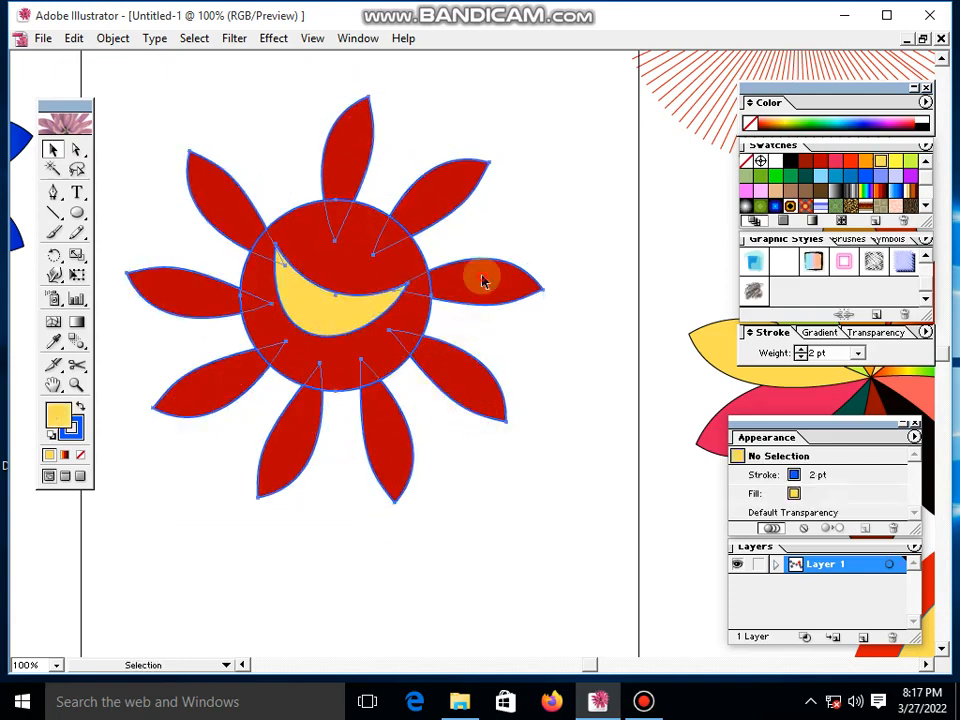
{"action": "left_click_drag", "start_coordinate": [478, 283], "coordinate": [492, 288]}
{"action": "left_click", "coordinate": [581, 255]}
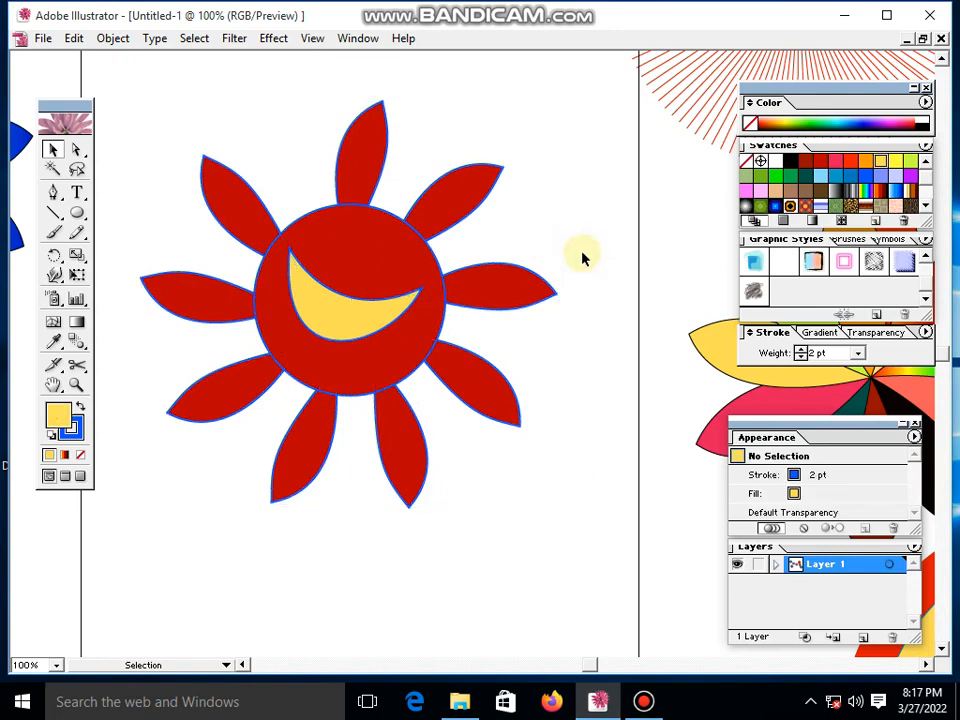
- Within the group, fill the flower's top petal with dark green and the upper-right petal with blue using Direct Selection
{"action": "left_click", "coordinate": [78, 150]}
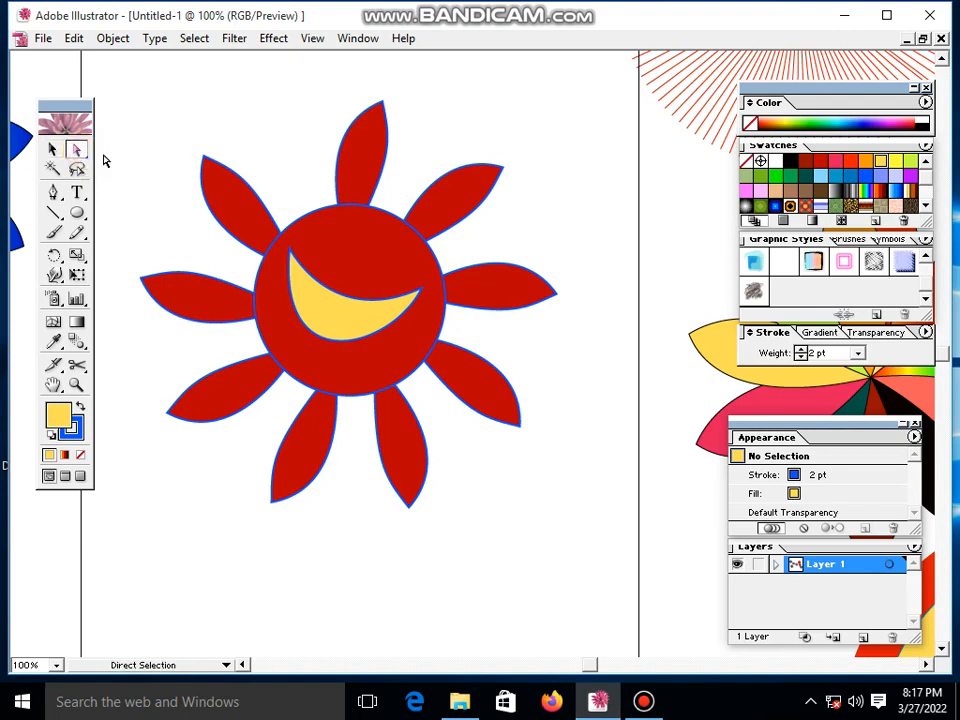
{"action": "left_click", "coordinate": [366, 161]}
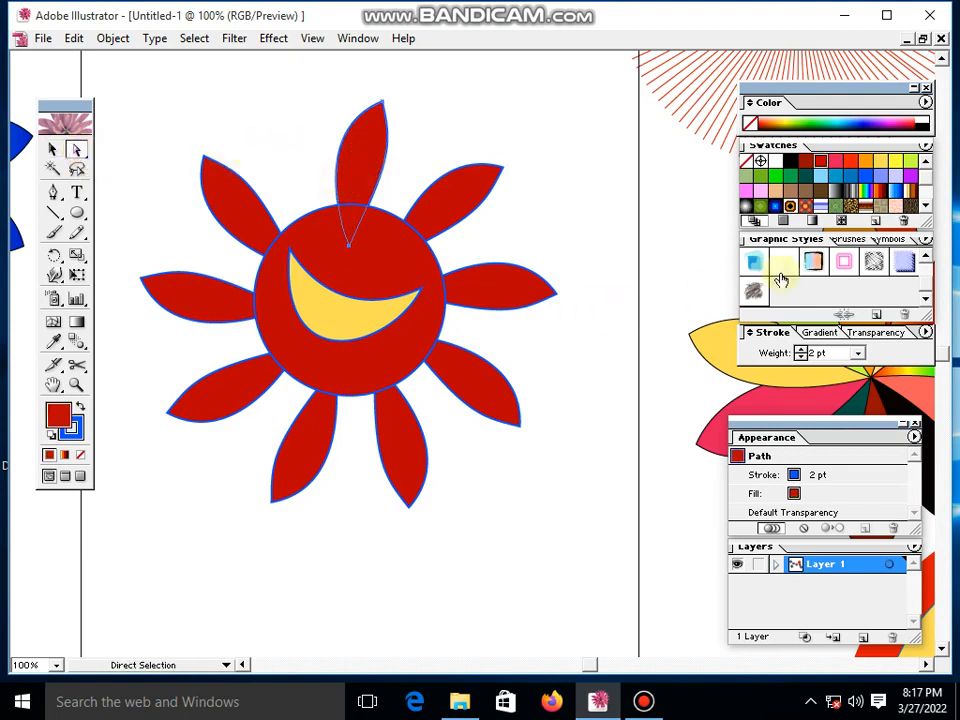
{"action": "left_click", "coordinate": [805, 176]}
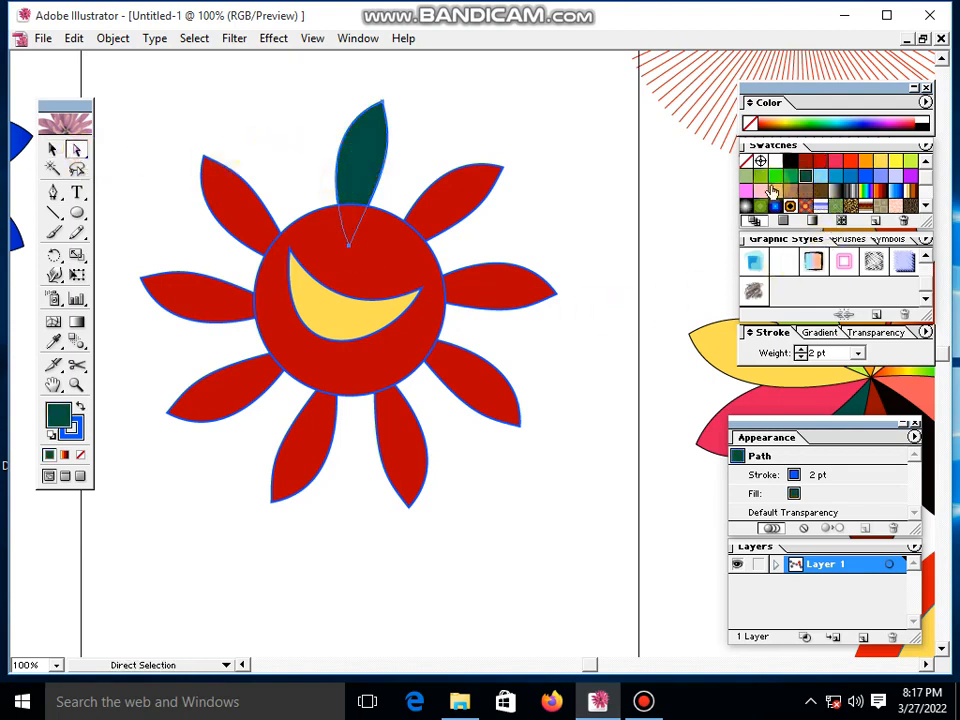
{"action": "left_click", "coordinate": [461, 193]}
{"action": "left_click", "coordinate": [866, 177]}
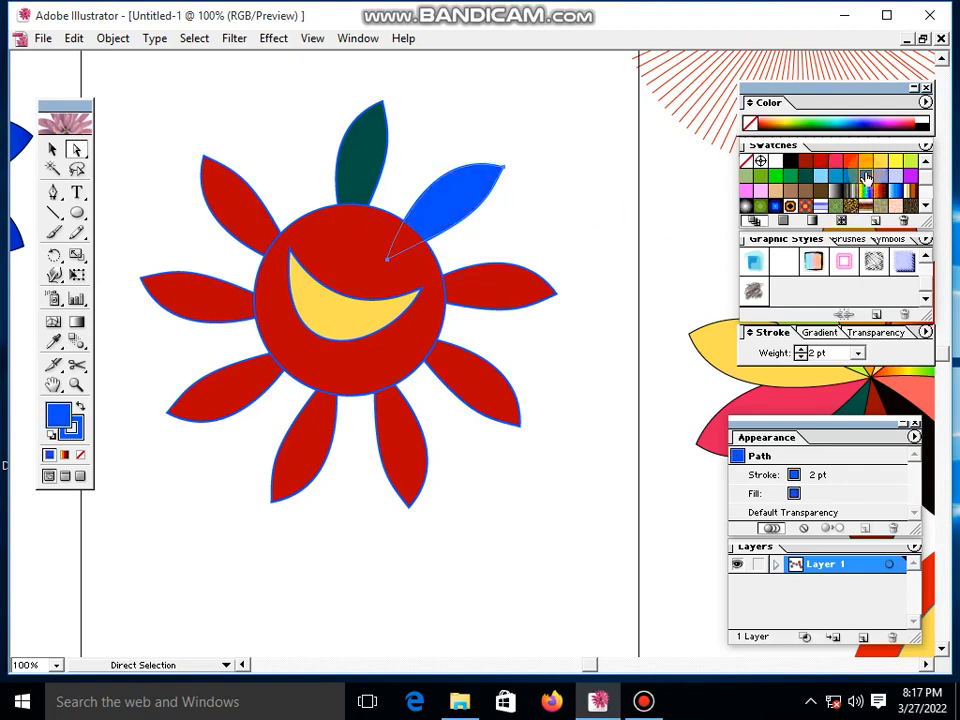
- Fill the petal at the flower's right with a blue gradient and the lower-right petal with medium blue
{"action": "left_click", "coordinate": [542, 287]}
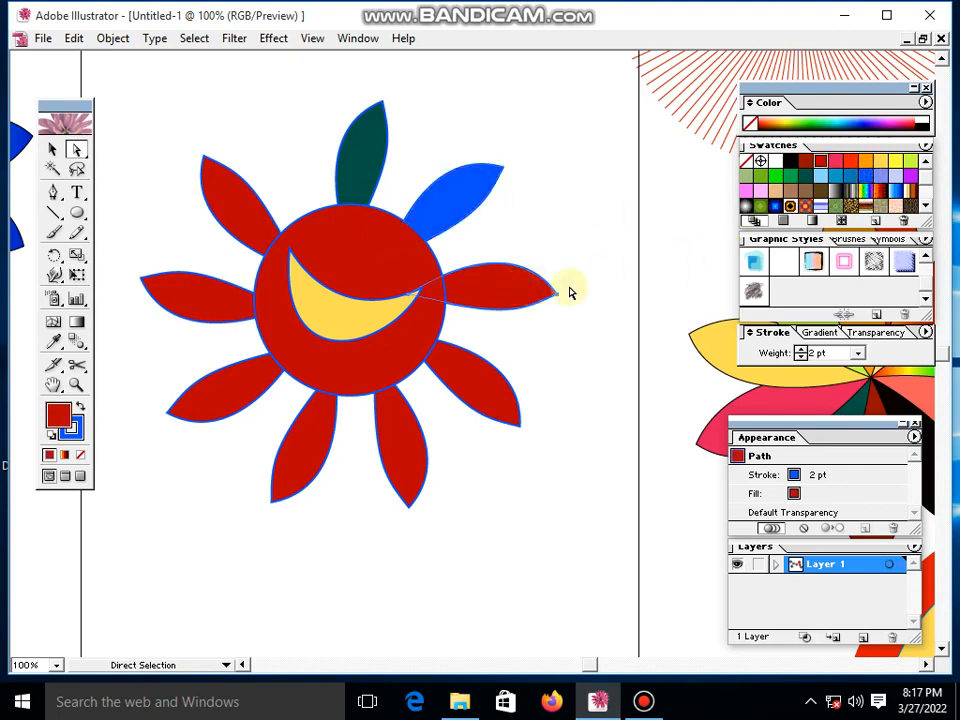
{"action": "left_click", "coordinate": [912, 203]}
{"action": "left_click", "coordinate": [500, 410]}
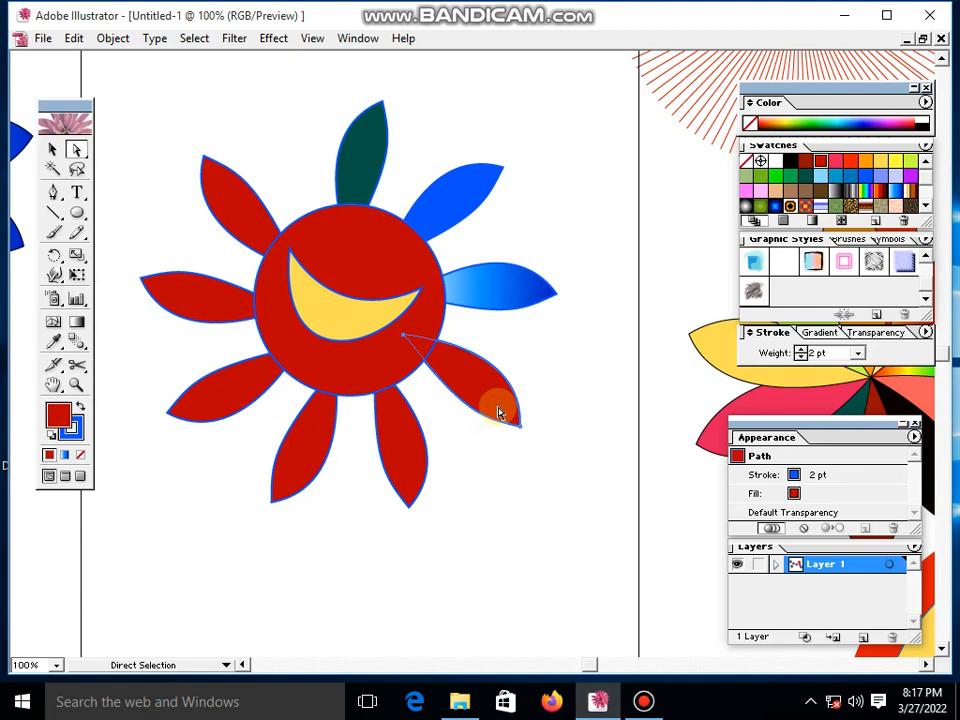
{"action": "left_click", "coordinate": [850, 176]}
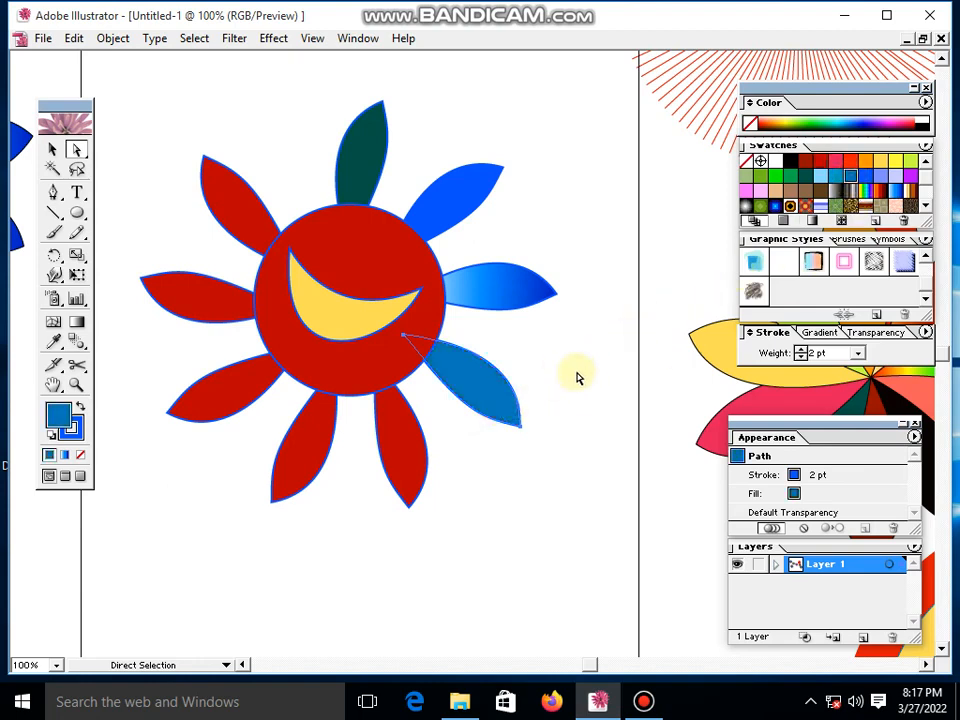
- Fill the flower's bottom-right petal with dark green and its bottom-left petal with yellow-green
{"action": "left_click", "coordinate": [370, 444]}
{"action": "left_click", "coordinate": [411, 461]}
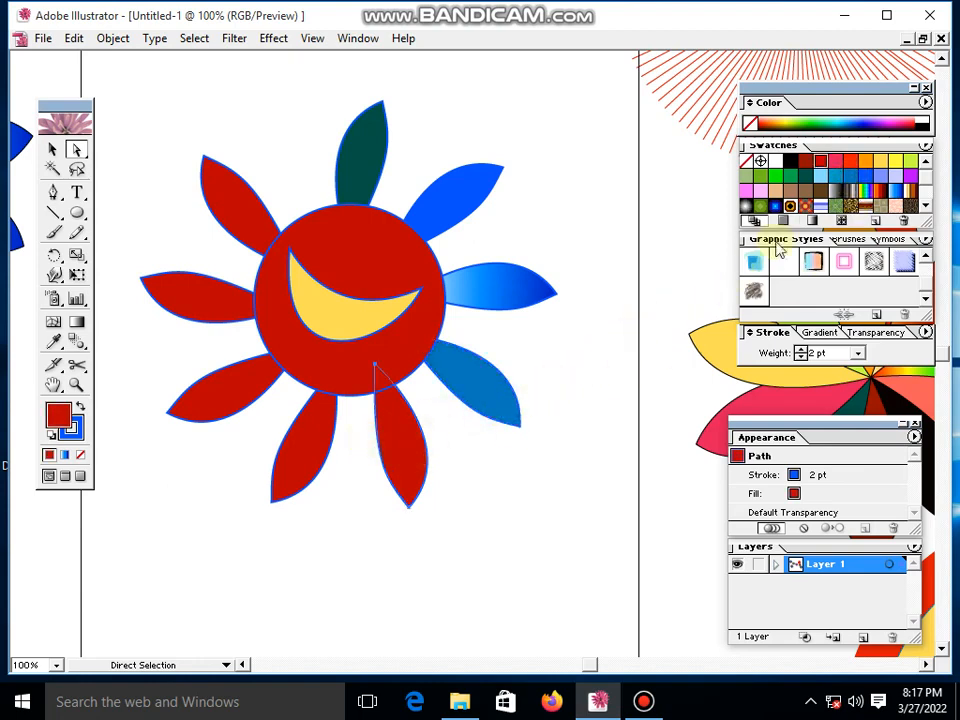
{"action": "left_click", "coordinate": [801, 184]}
{"action": "left_click", "coordinate": [325, 408]}
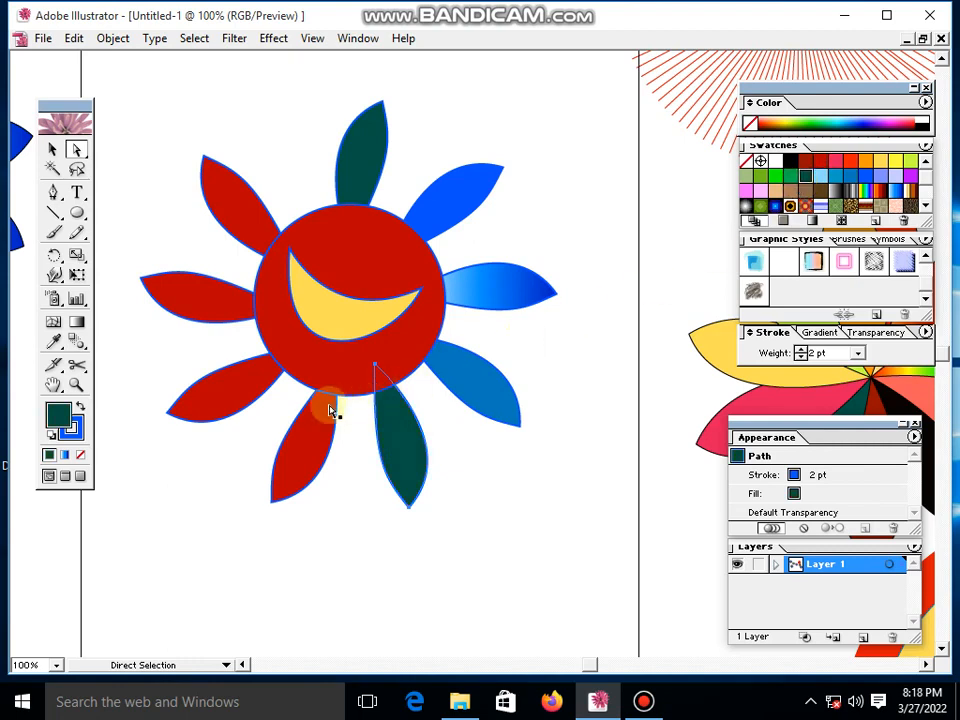
{"action": "left_click", "coordinate": [910, 161]}
- Fill the petal at the flower's left with orange and the upper-left petal with light blue, then deselect
{"action": "left_click", "coordinate": [210, 302]}
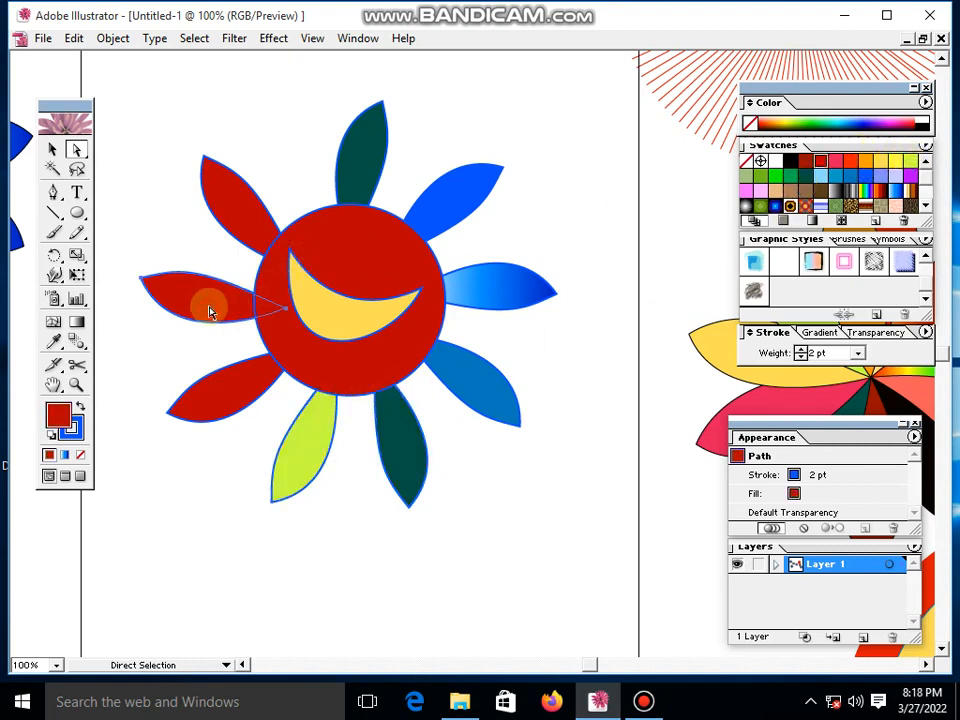
{"action": "left_click", "coordinate": [862, 160]}
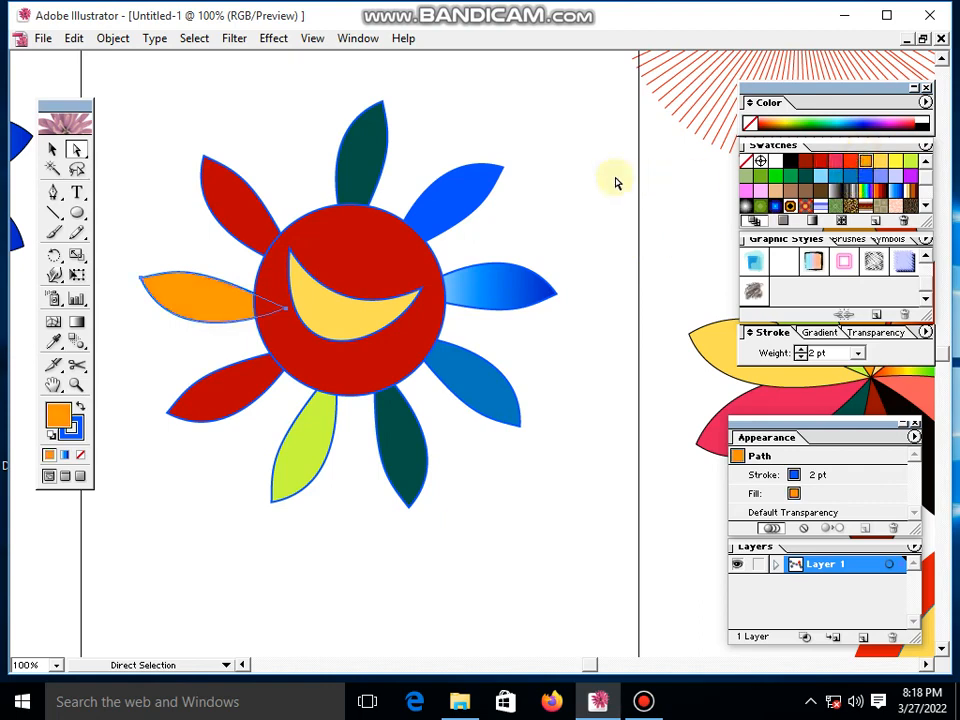
{"action": "left_click", "coordinate": [236, 208]}
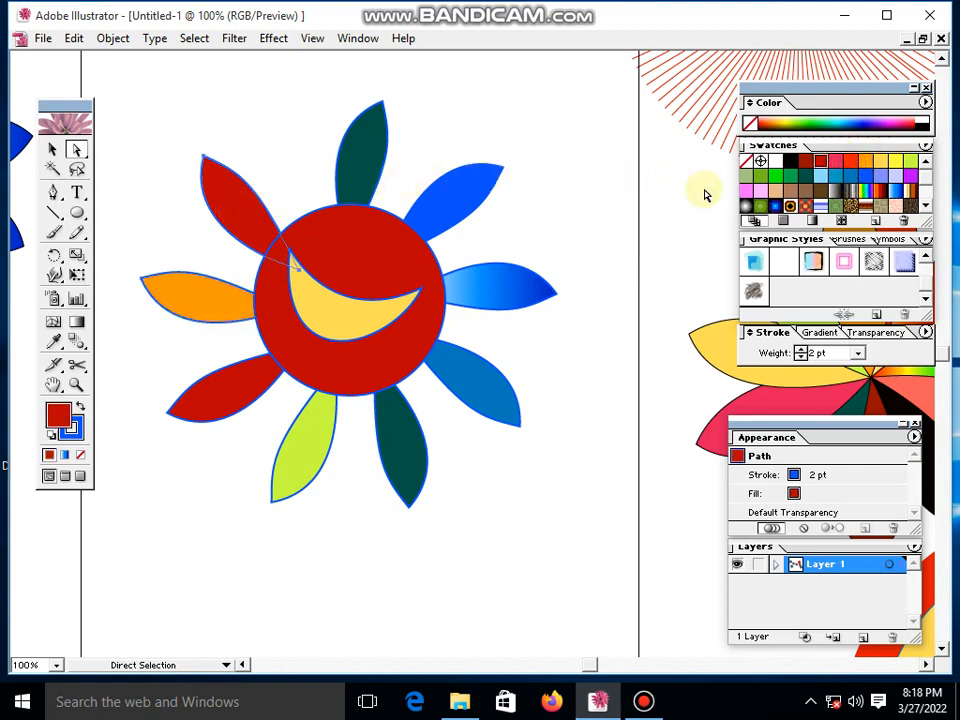
{"action": "left_click", "coordinate": [820, 176]}
{"action": "left_click", "coordinate": [622, 168]}
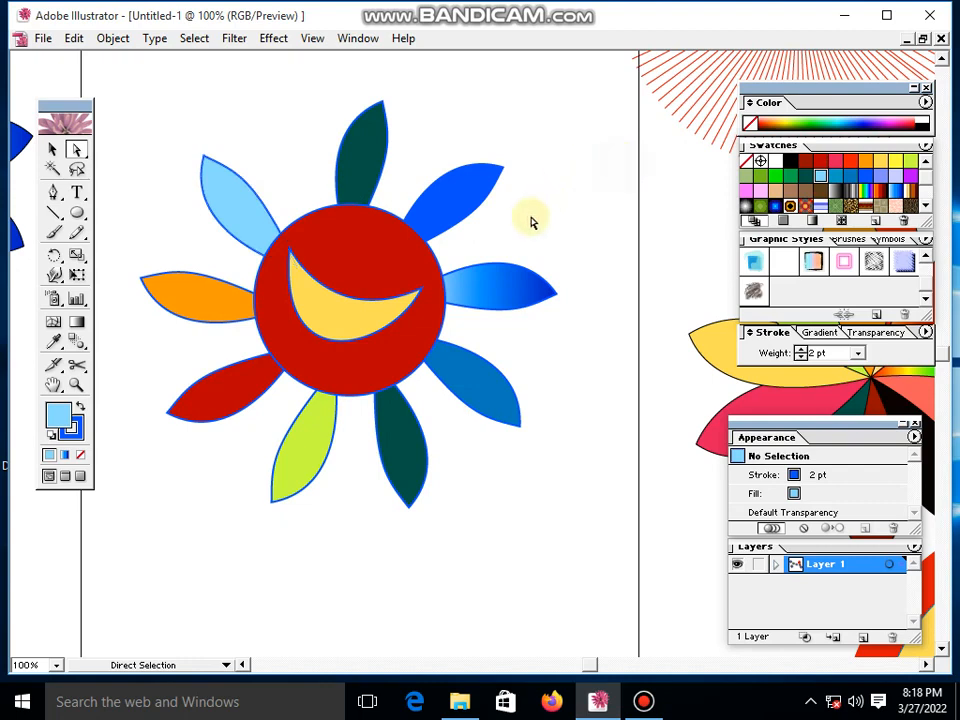
- Move the whole multicoloured flower right and slightly down with the Selection tool
{"action": "left_click", "coordinate": [52, 150]}
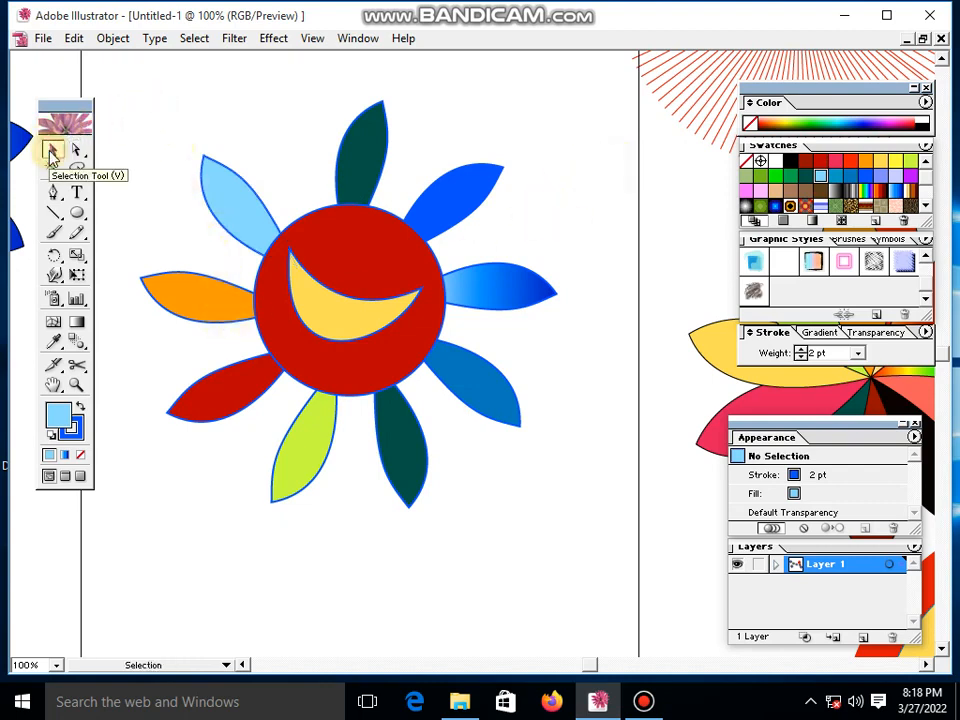
{"action": "left_click_drag", "start_coordinate": [188, 112], "coordinate": [440, 365]}
{"action": "left_click_drag", "start_coordinate": [331, 327], "coordinate": [379, 342]}
{"action": "left_click", "coordinate": [140, 284]}
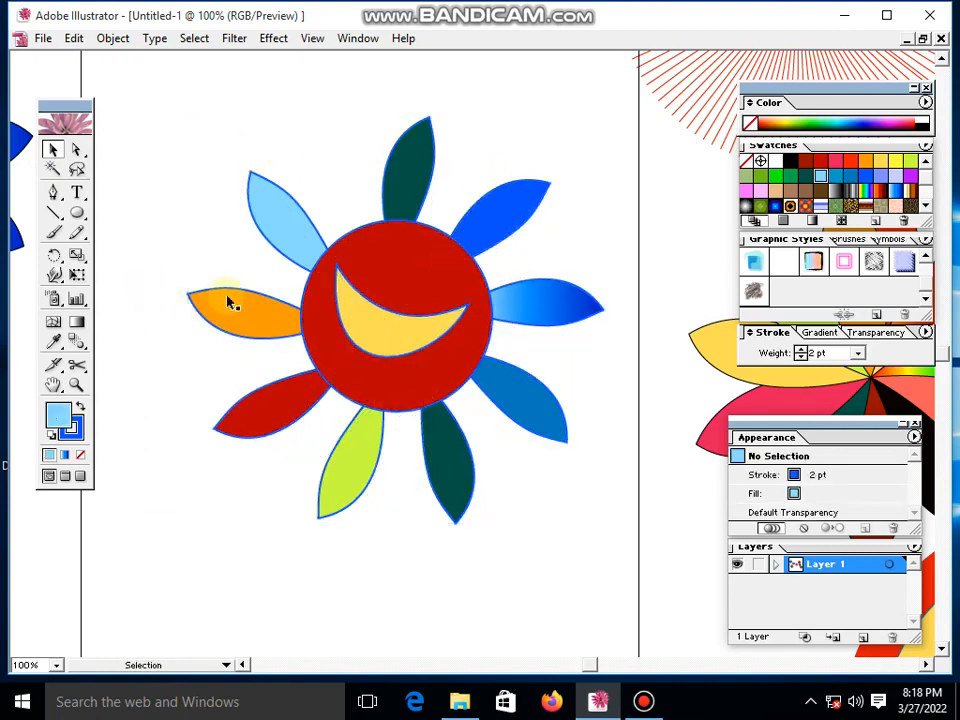
- Select the whole flower group and open the artwork in Save for Web
{"action": "left_click_drag", "start_coordinate": [200, 150], "coordinate": [538, 543]}
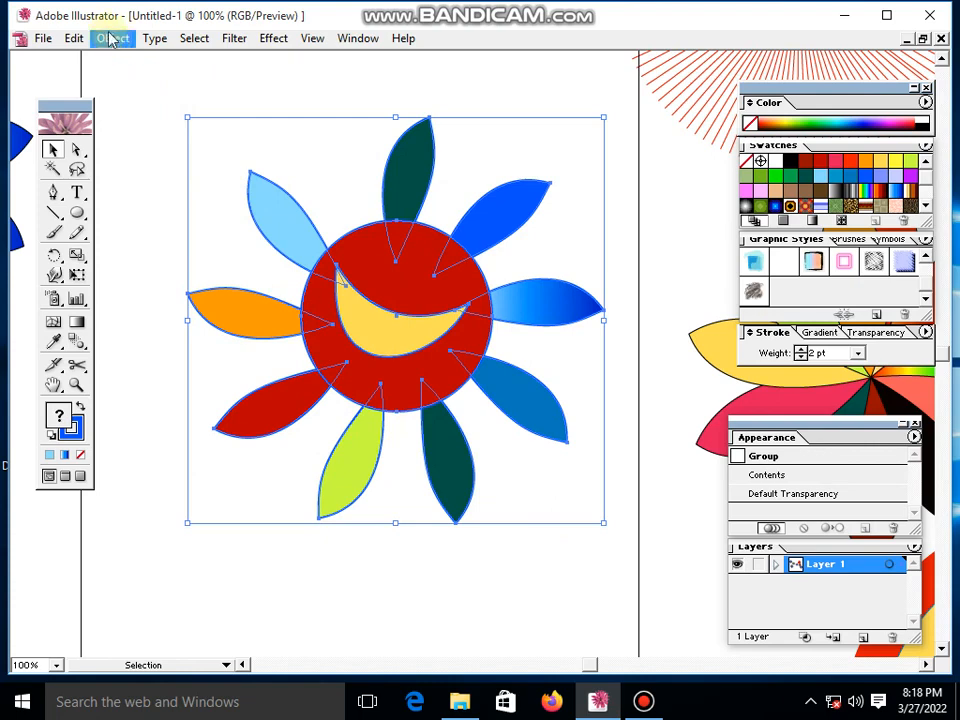
{"action": "left_click", "coordinate": [46, 38]}
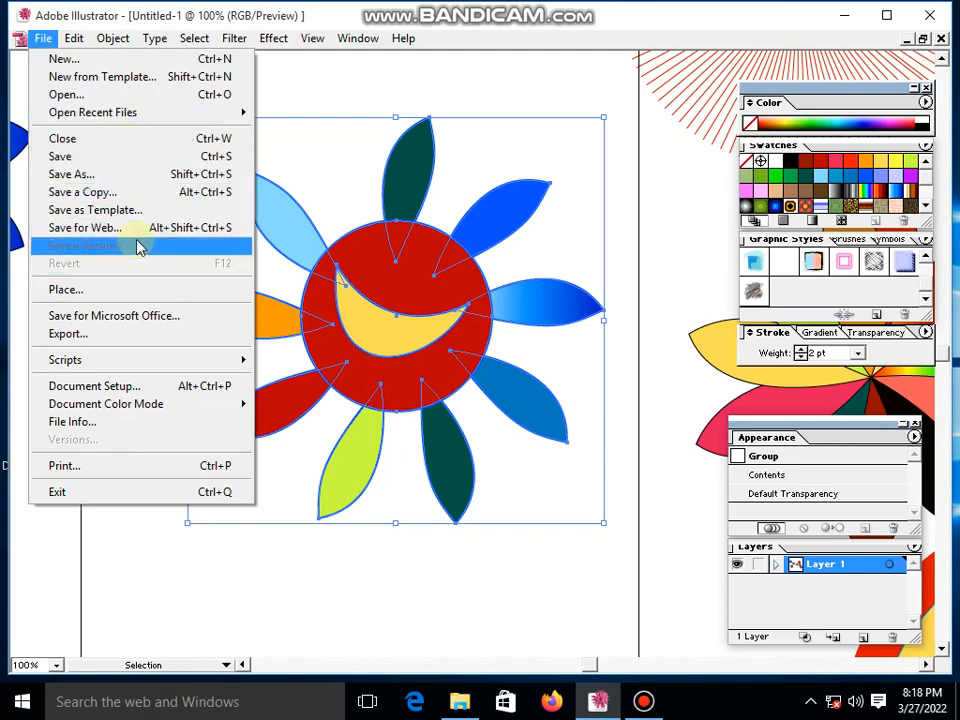
{"action": "left_click", "coordinate": [184, 232]}
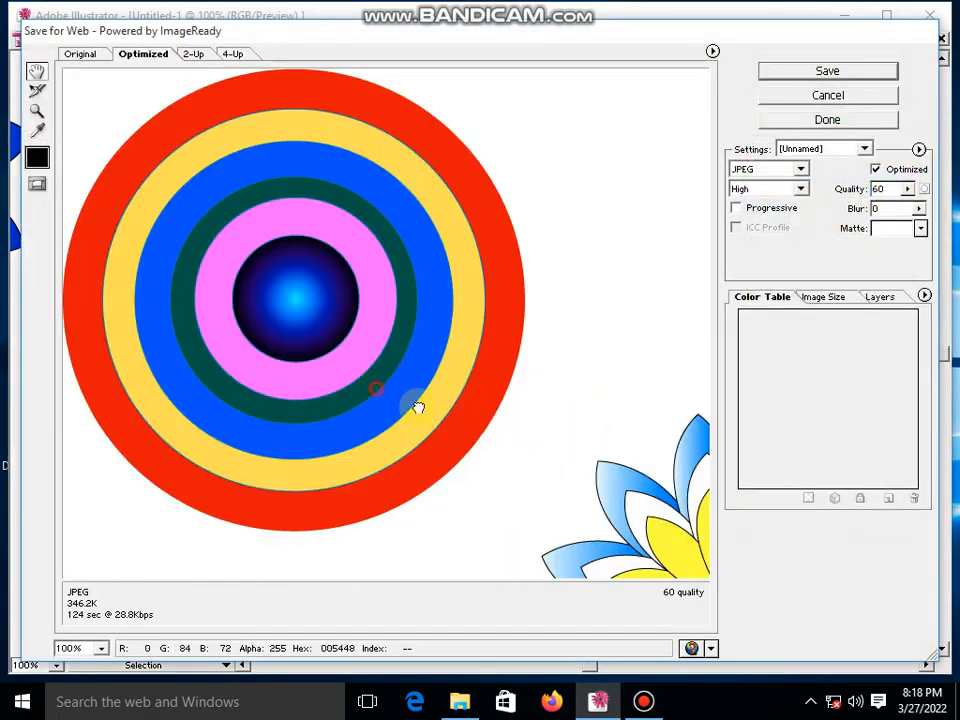
- Examine the optimized JPEG preview of the artwork, covering the circles, flowers and line burst
{"action": "left_click_drag", "start_coordinate": [642, 471], "coordinate": [527, 377]}
{"action": "left_click_drag", "start_coordinate": [611, 463], "coordinate": [266, 205]}
{"action": "left_click_drag", "start_coordinate": [545, 391], "coordinate": [518, 393]}
{"action": "left_click_drag", "start_coordinate": [700, 470], "coordinate": [521, 362]}
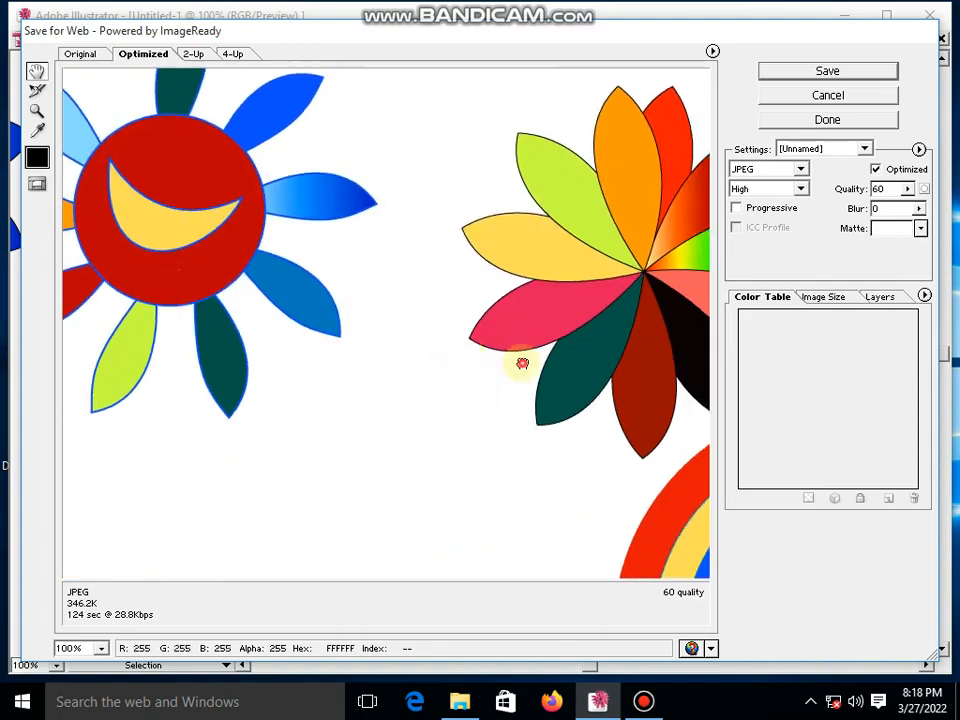
{"action": "left_click_drag", "start_coordinate": [700, 433], "coordinate": [495, 358]}
{"action": "left_click_drag", "start_coordinate": [575, 415], "coordinate": [540, 250]}
{"action": "left_click_drag", "start_coordinate": [306, 70], "coordinate": [317, 320]}
{"action": "left_click_drag", "start_coordinate": [203, 72], "coordinate": [380, 281]}
{"action": "left_click_drag", "start_coordinate": [264, 206], "coordinate": [368, 282]}
{"action": "left_click_drag", "start_coordinate": [272, 210], "coordinate": [362, 289]}
{"action": "left_click_drag", "start_coordinate": [242, 201], "coordinate": [298, 253]}
{"action": "left_click_drag", "start_coordinate": [187, 169], "coordinate": [257, 226]}
- Compare the artwork in the original, 2-Up and 4-Up export previews
{"action": "left_click", "coordinate": [86, 56]}
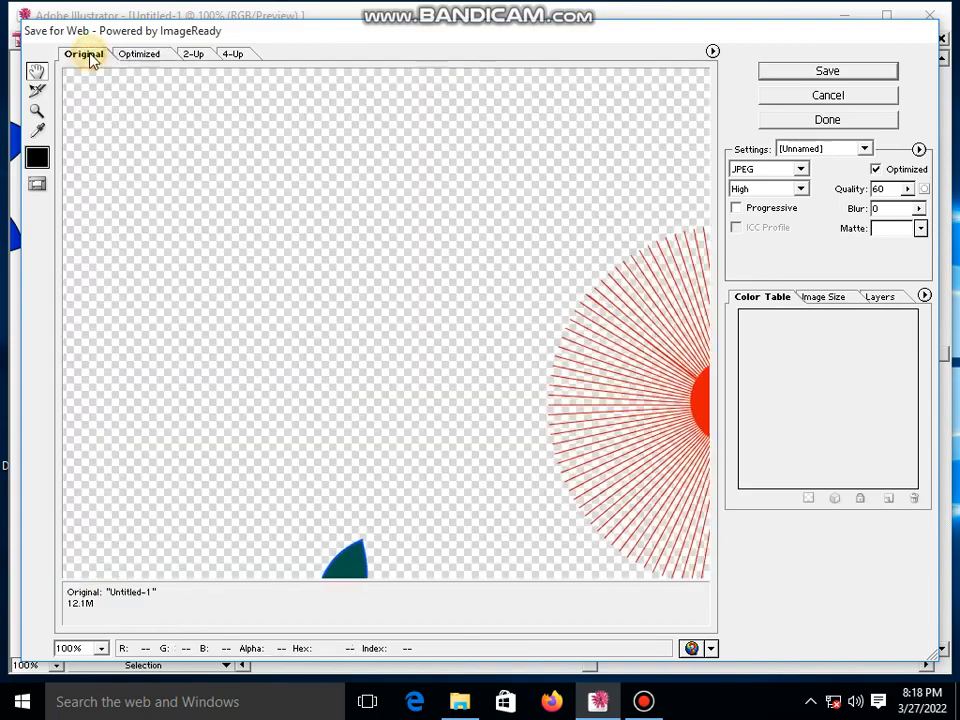
{"action": "left_click_drag", "start_coordinate": [455, 313], "coordinate": [384, 285]}
{"action": "left_click_drag", "start_coordinate": [494, 246], "coordinate": [337, 350]}
{"action": "left_click", "coordinate": [199, 58]}
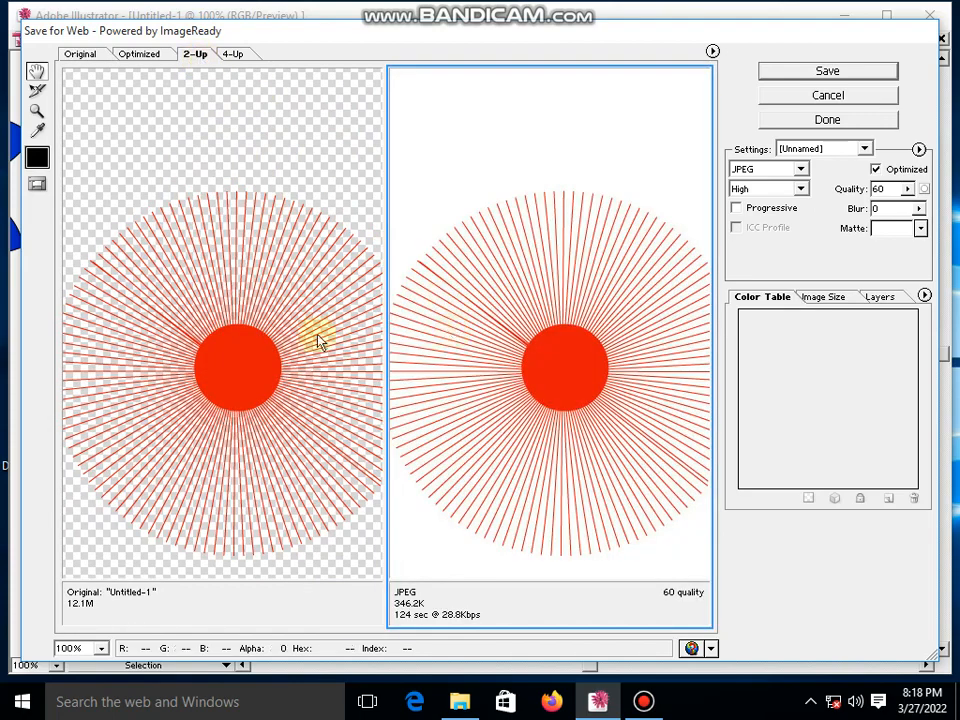
{"action": "left_click", "coordinate": [231, 54]}
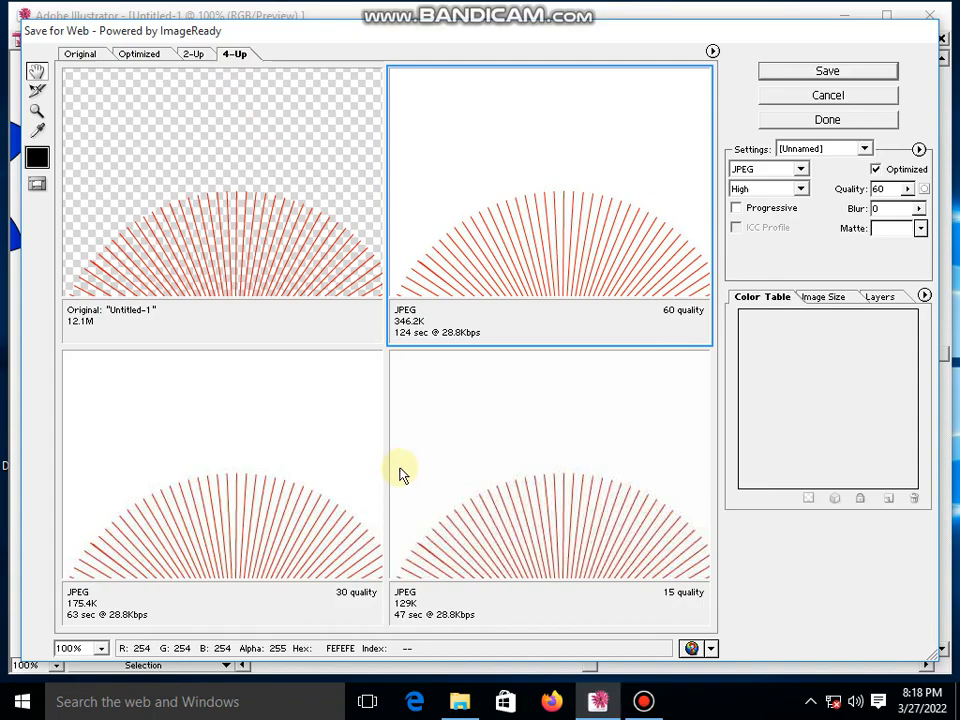
- Choose the JPEG version with 30 quality and save it to the Desktop as Untitled-1, images only
{"action": "left_click_drag", "start_coordinate": [266, 216], "coordinate": [178, 50]}
{"action": "left_click_drag", "start_coordinate": [250, 285], "coordinate": [295, 210]}
{"action": "left_click_drag", "start_coordinate": [291, 435], "coordinate": [291, 502]}
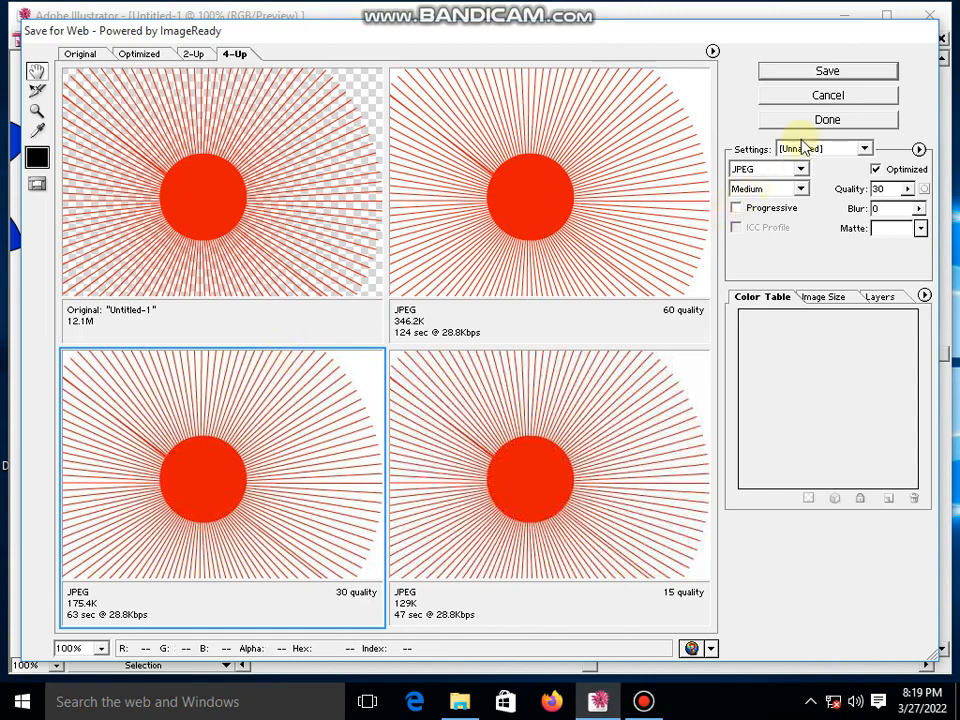
{"action": "left_click", "coordinate": [827, 71]}
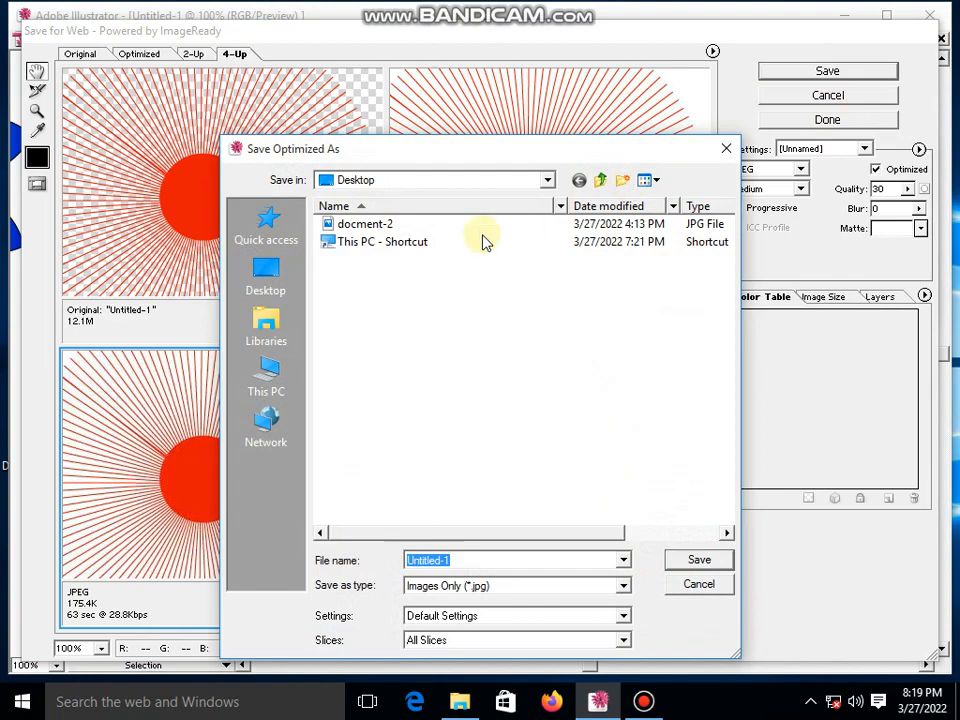
{"action": "left_click", "coordinate": [700, 562]}
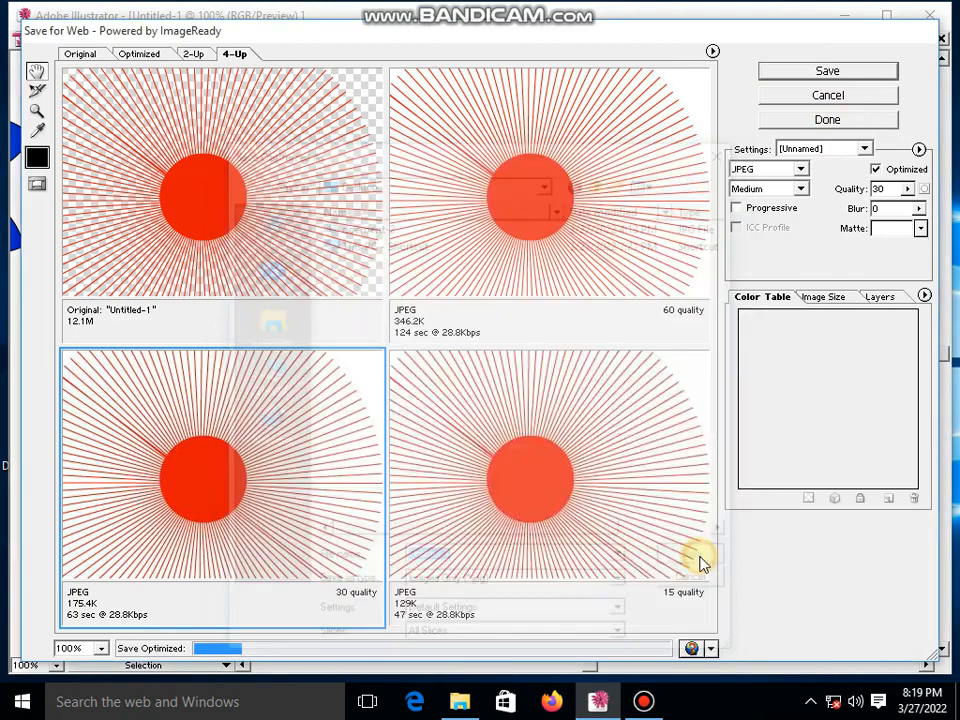
{"action": "left_click", "coordinate": [531, 584]}
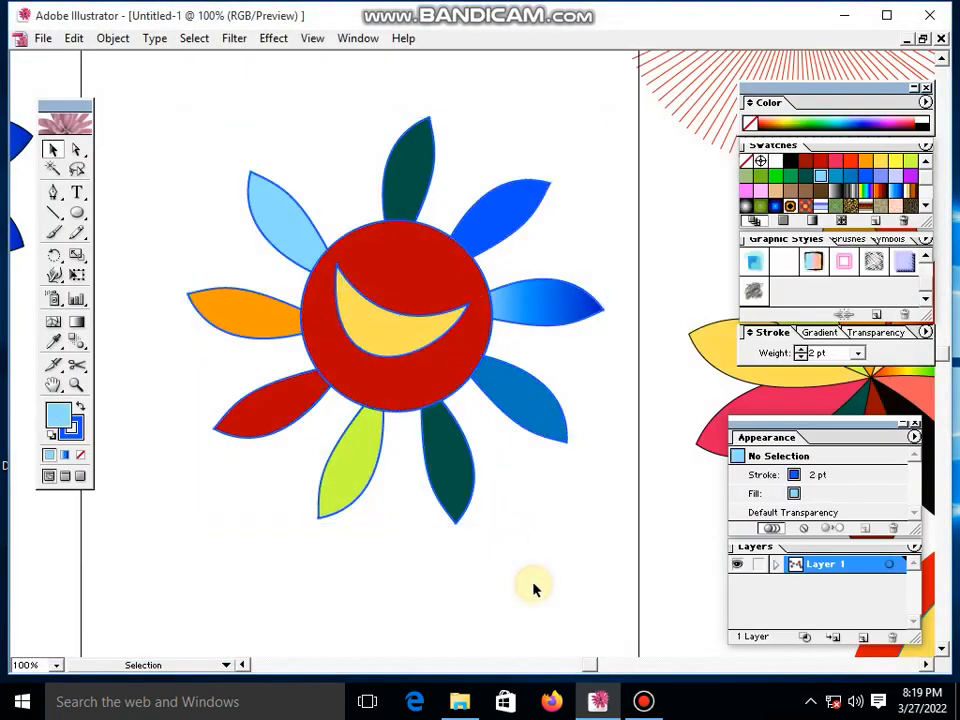